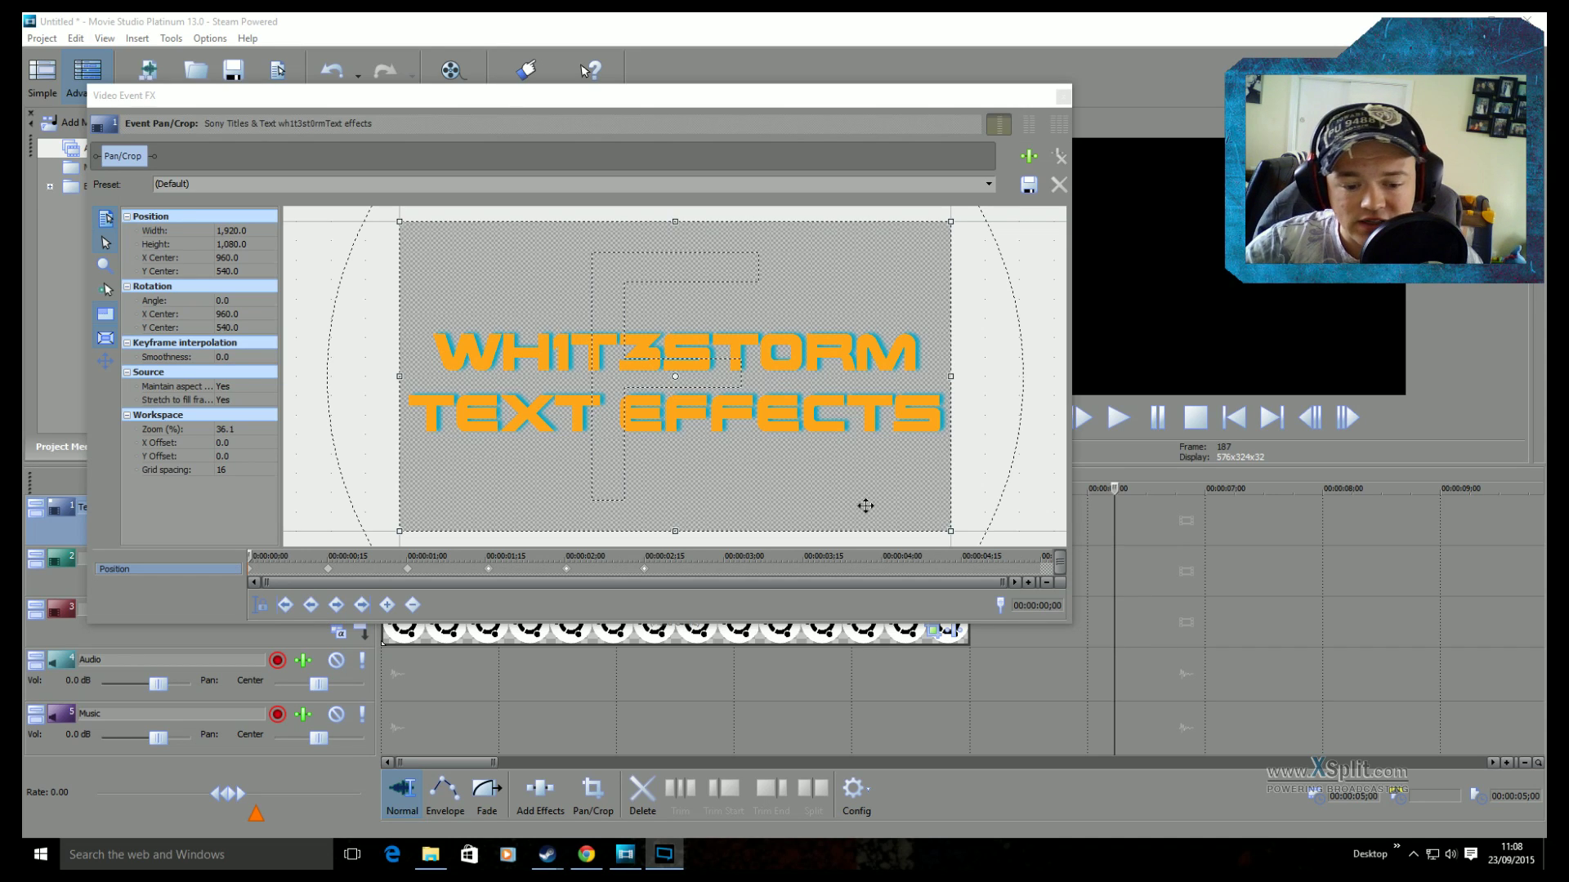
Step: Show the viewer's YouTube comment about moving text within the frame, then return to Movie Studio
click(586, 855)
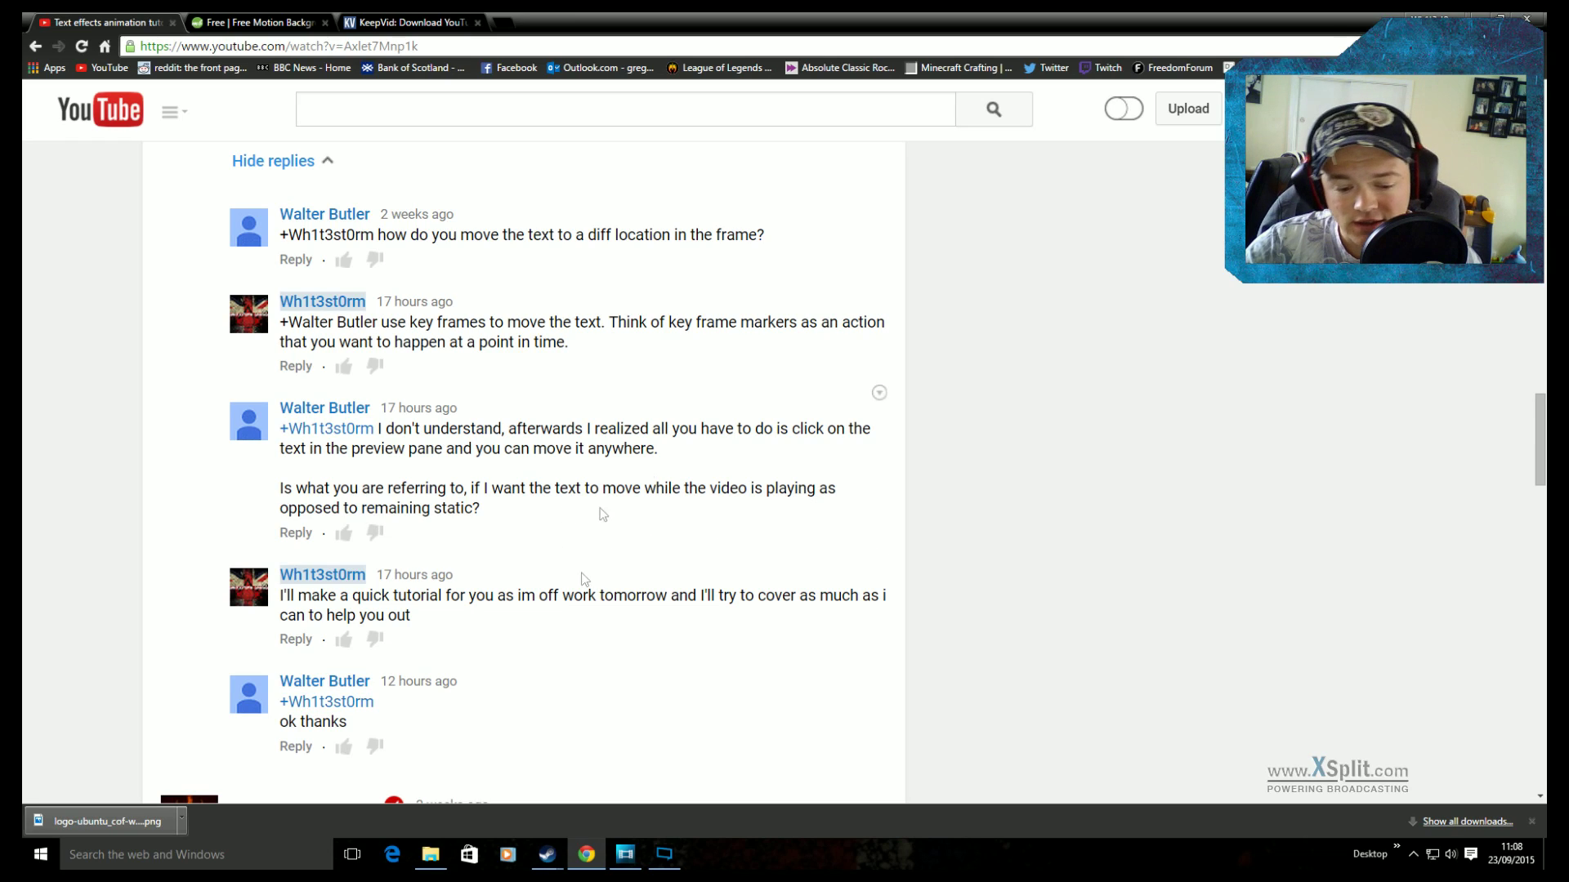
click(664, 854)
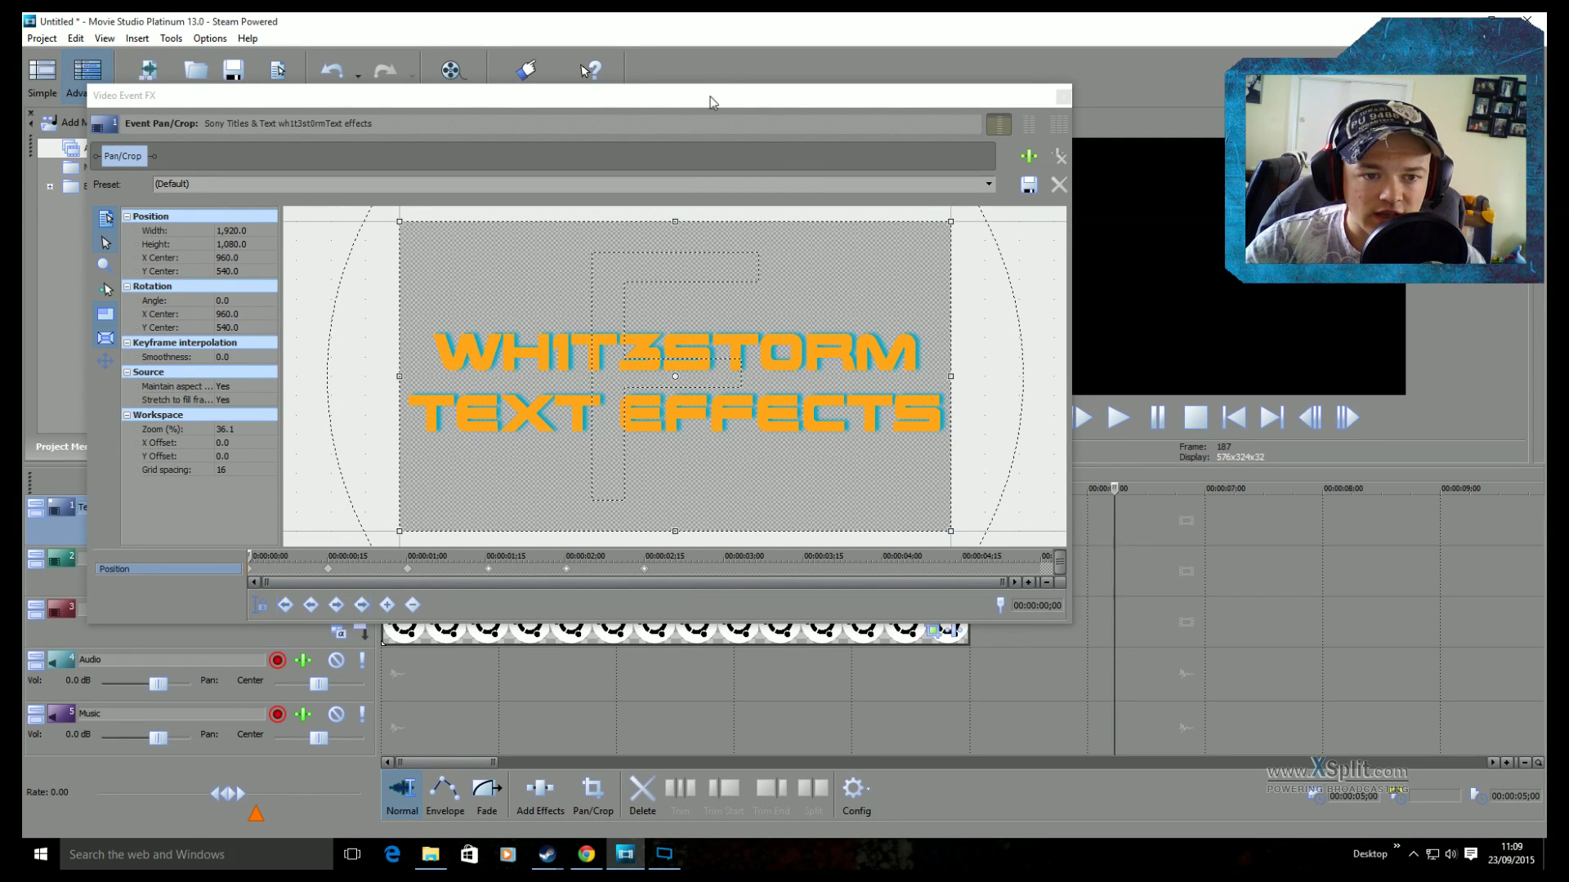
Step: Close the title's Pan/Crop window and select the logo media, background clip and title event
click(1063, 97)
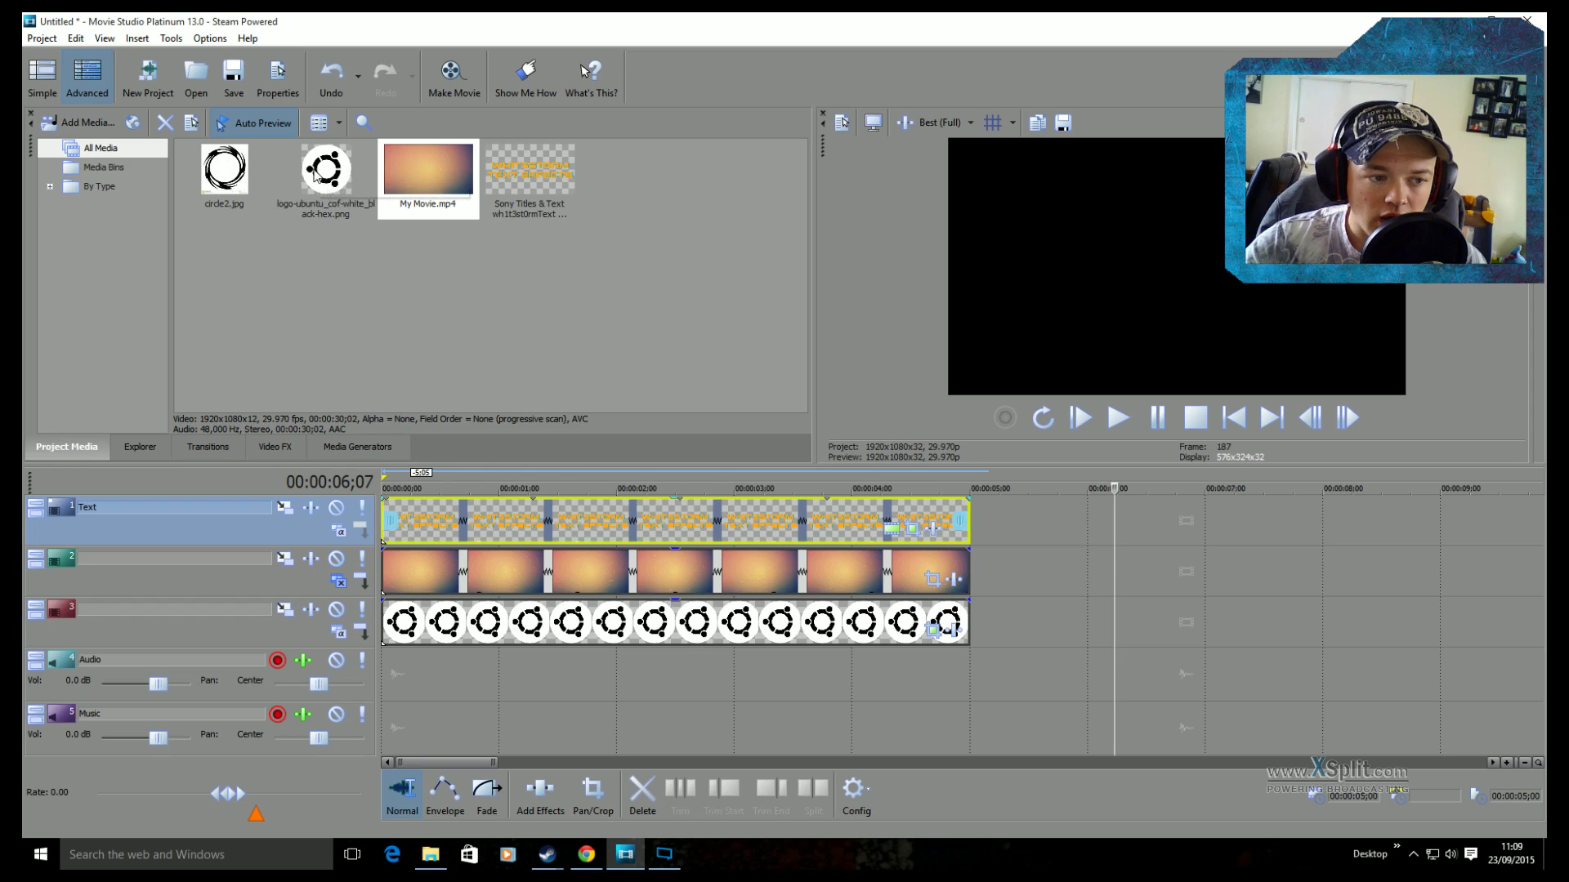
click(325, 171)
click(691, 583)
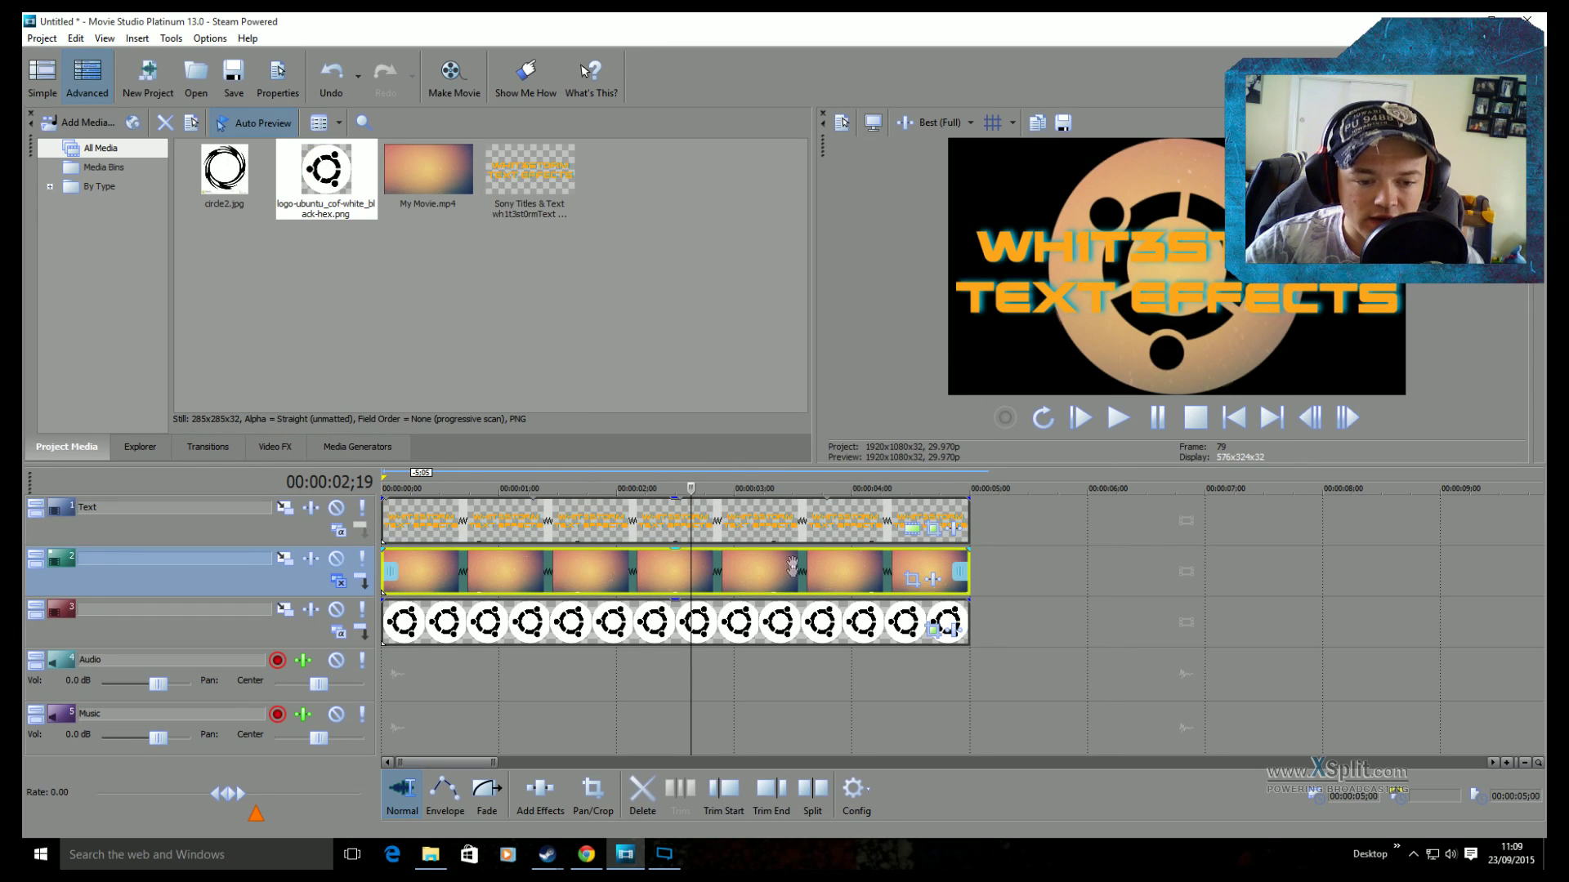
click(574, 539)
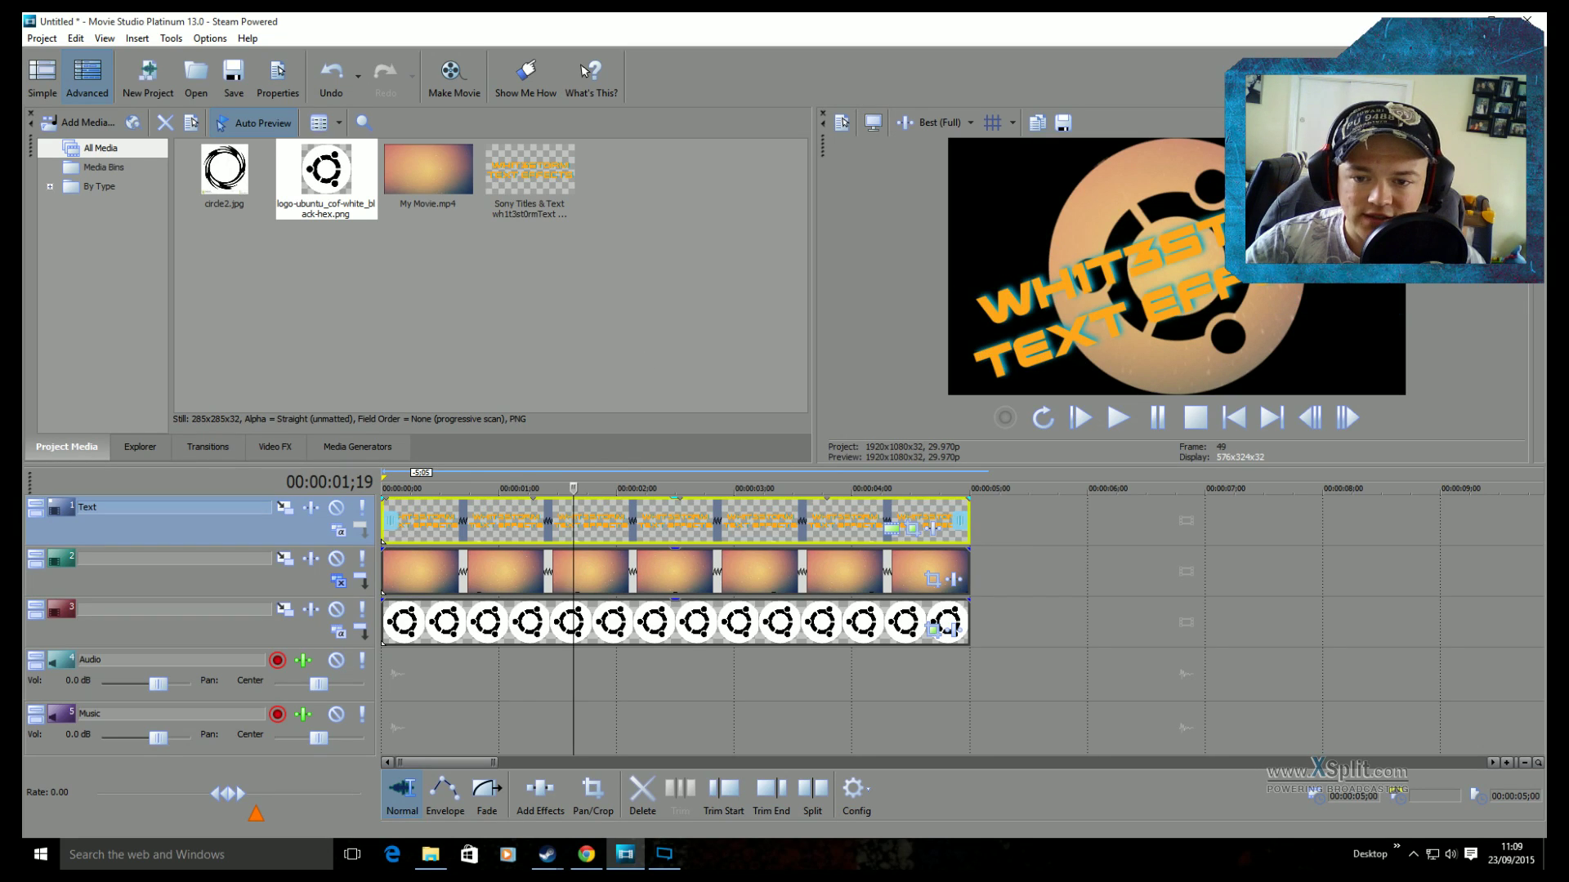
Step: Rewind the preview near the start and select the Ubuntu logo event on track 3
drag(573, 488, 384, 496)
click(585, 640)
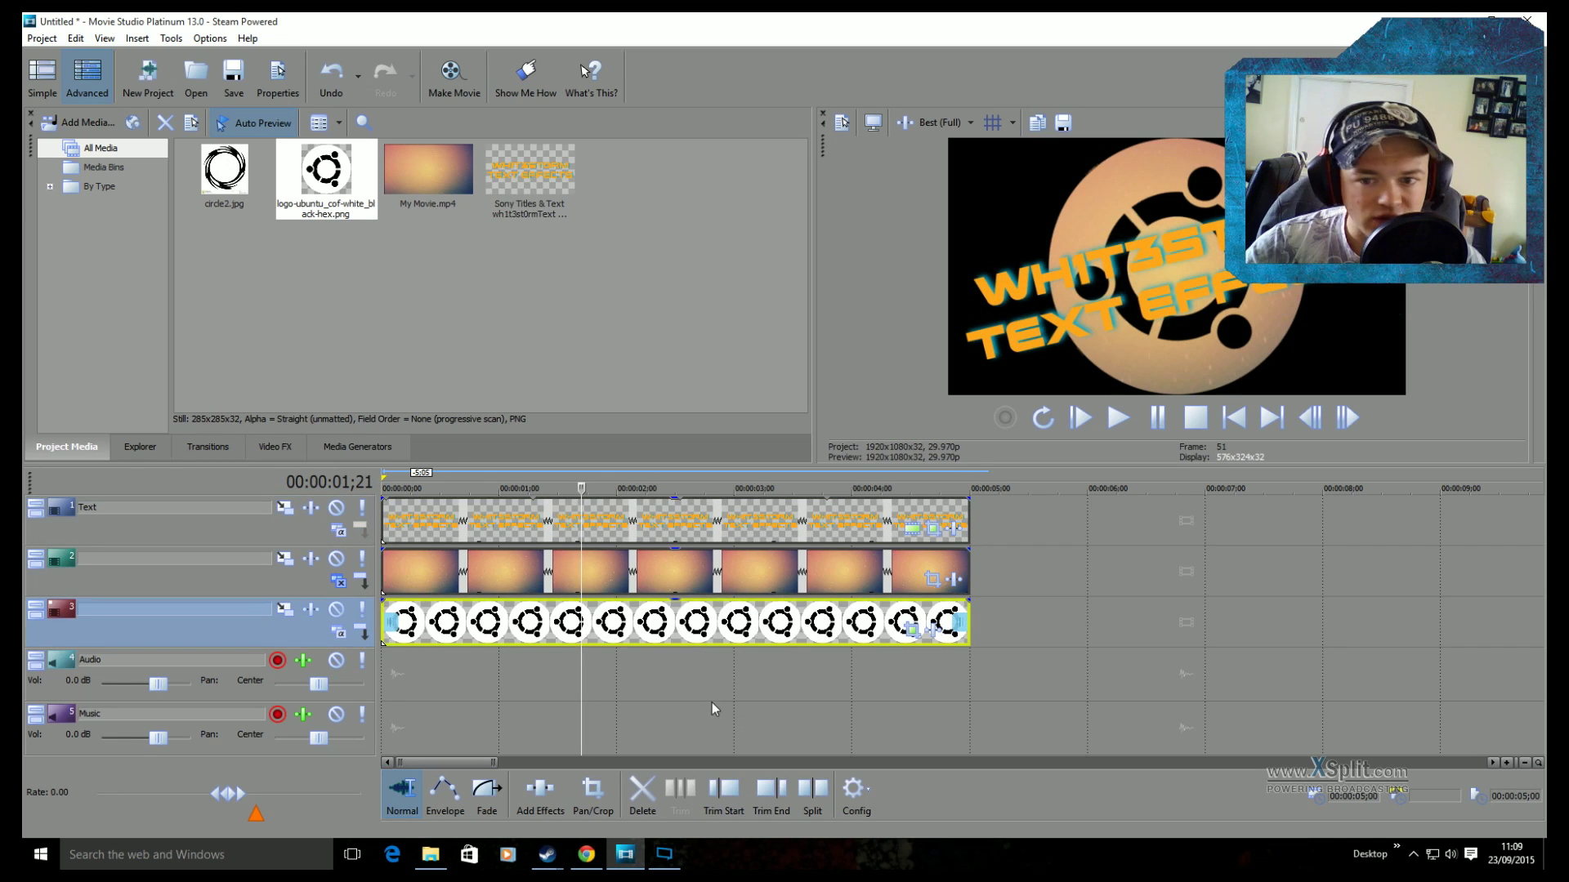
right_click(731, 627)
Step: Open the logo event's Video Event FX and scrub through its rotation keyframes
click(828, 400)
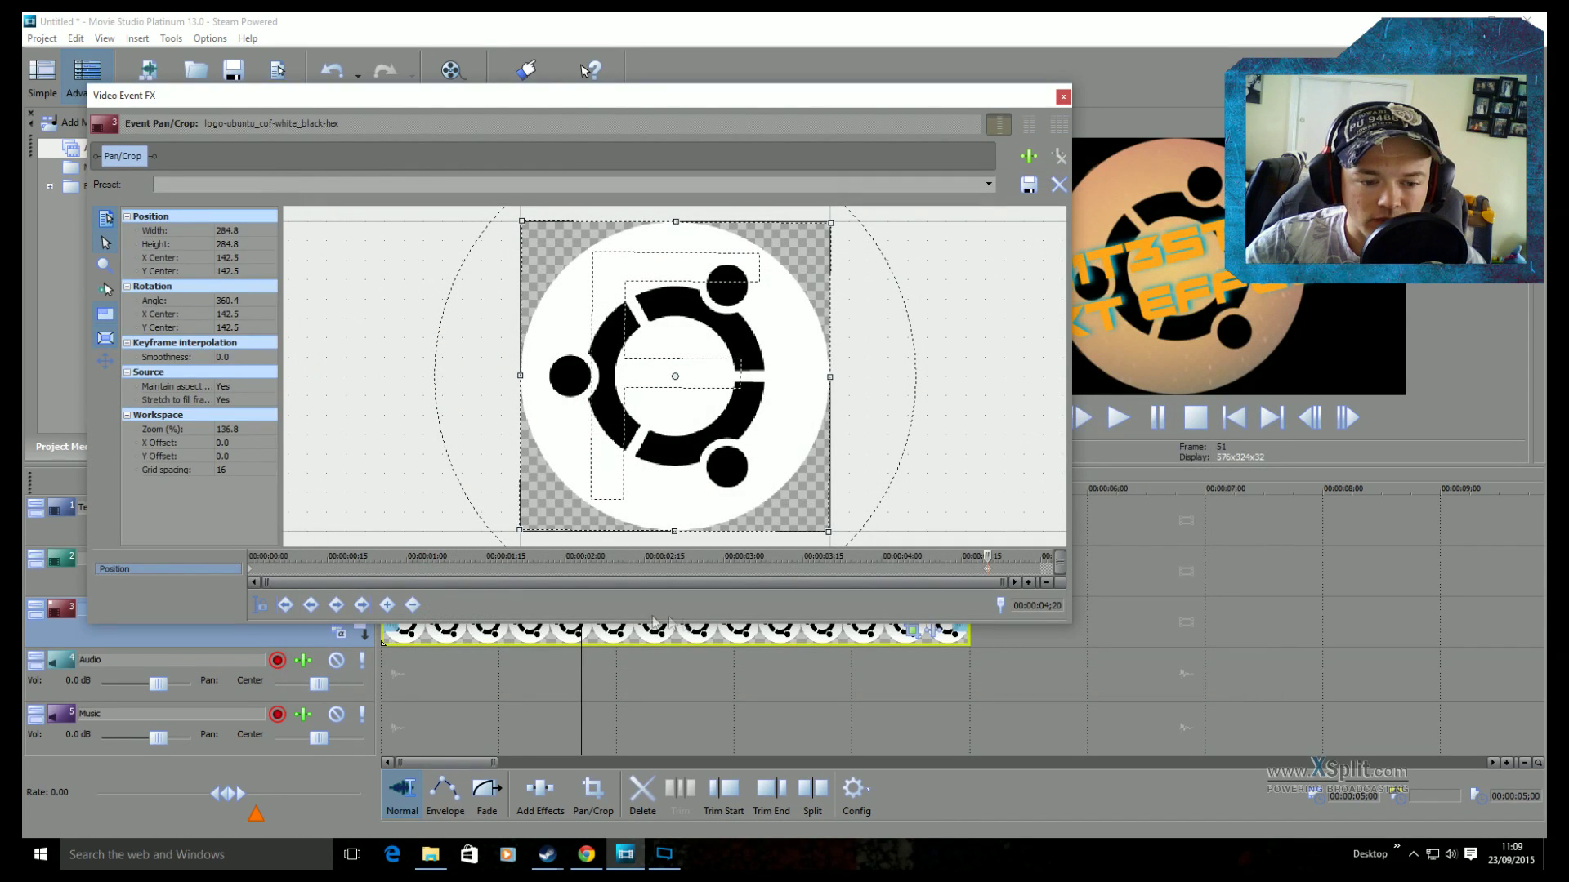
drag(987, 558, 217, 553)
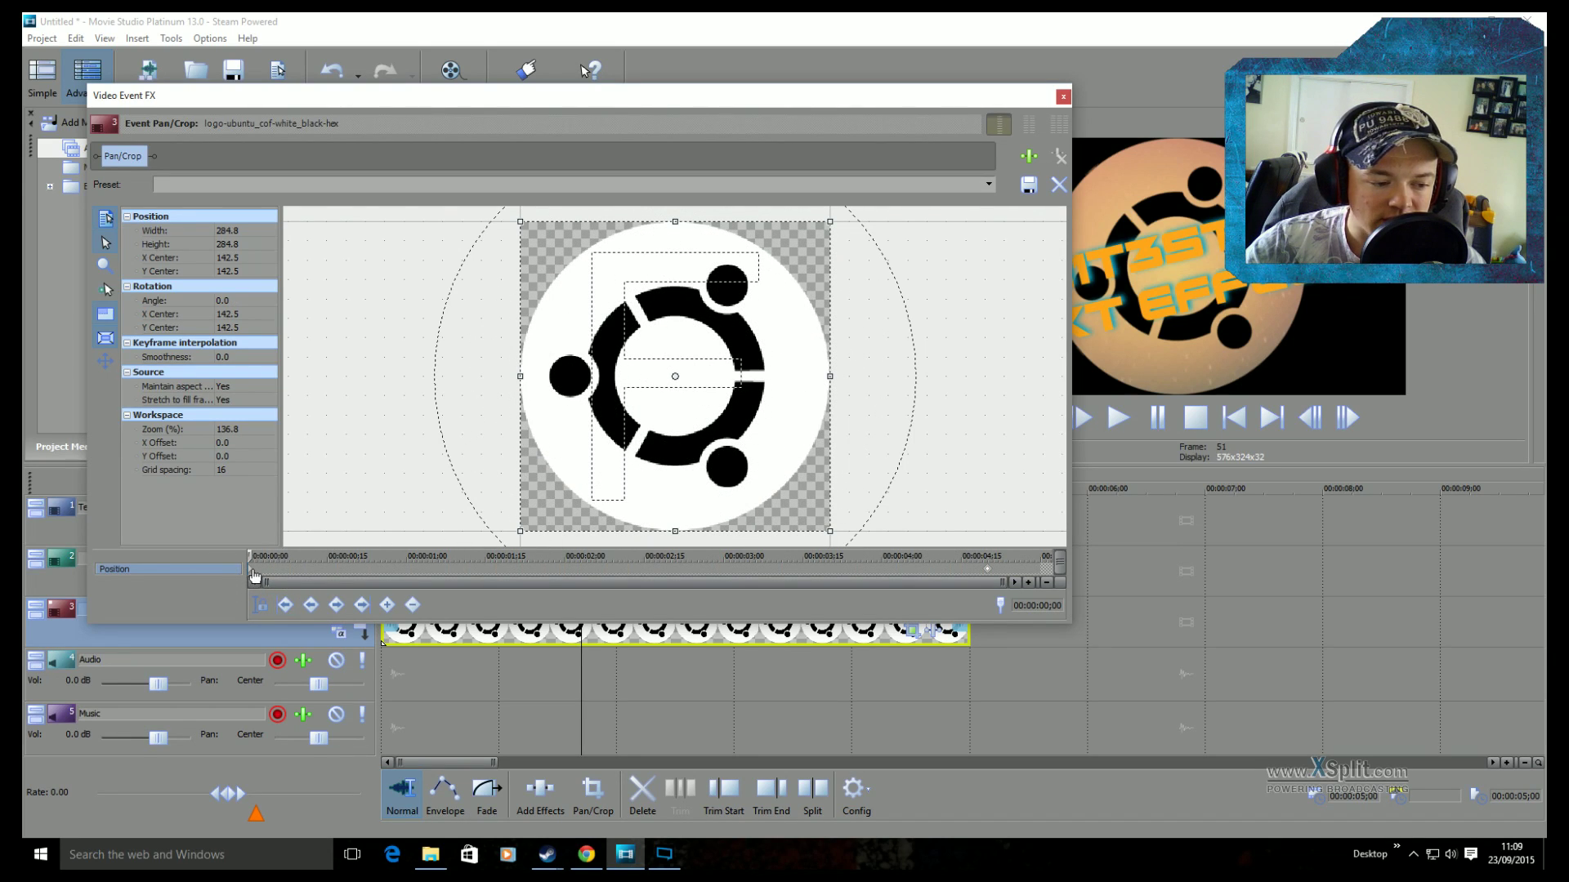
drag(248, 556, 256, 556)
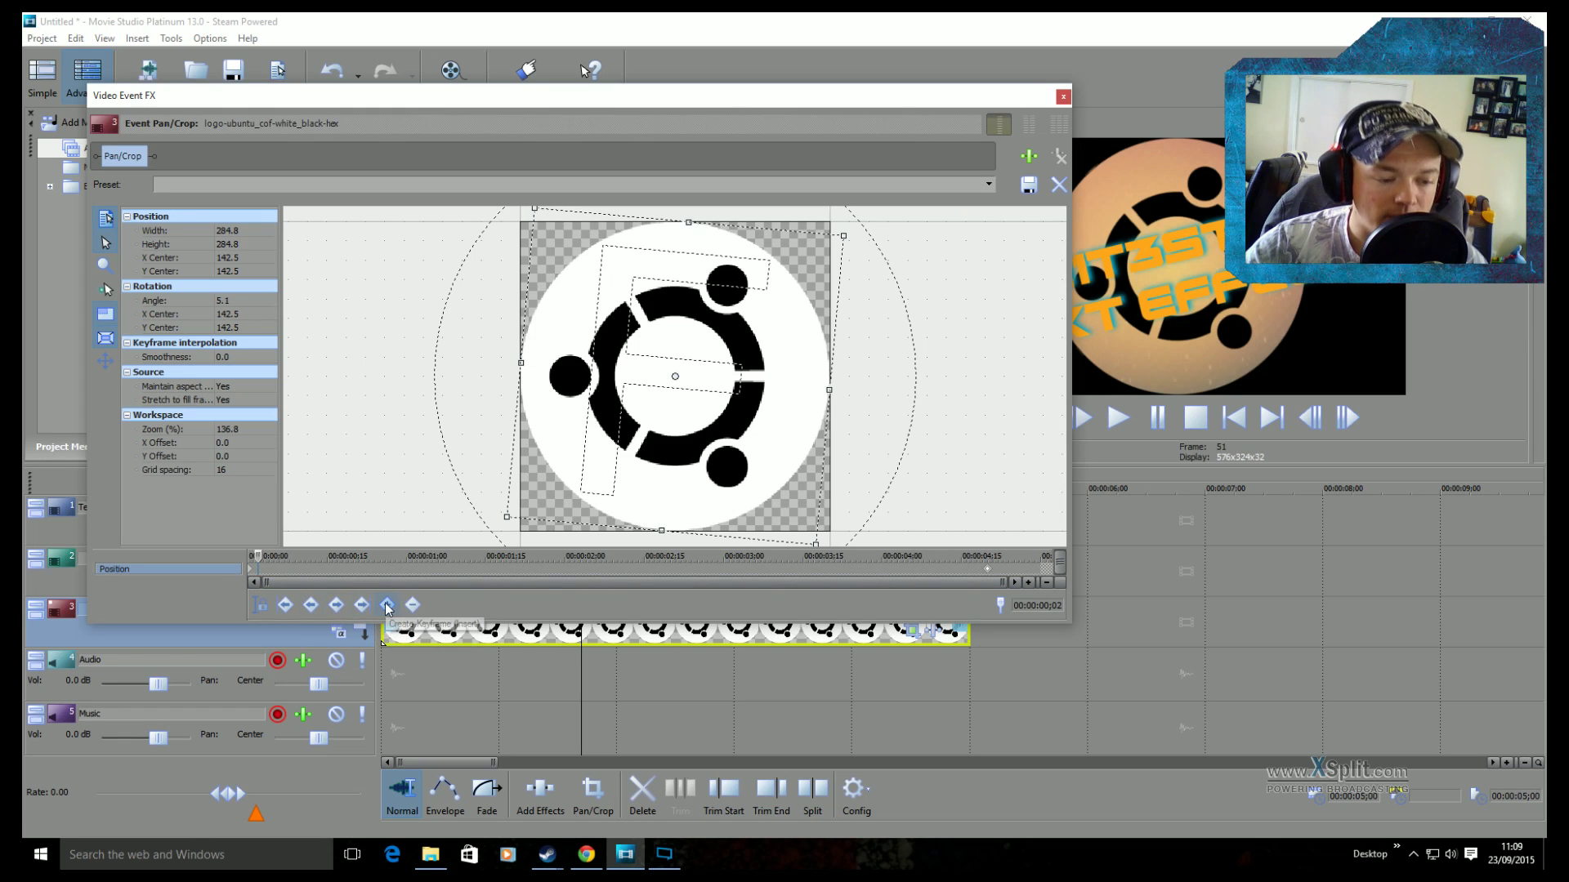
drag(256, 557, 997, 556)
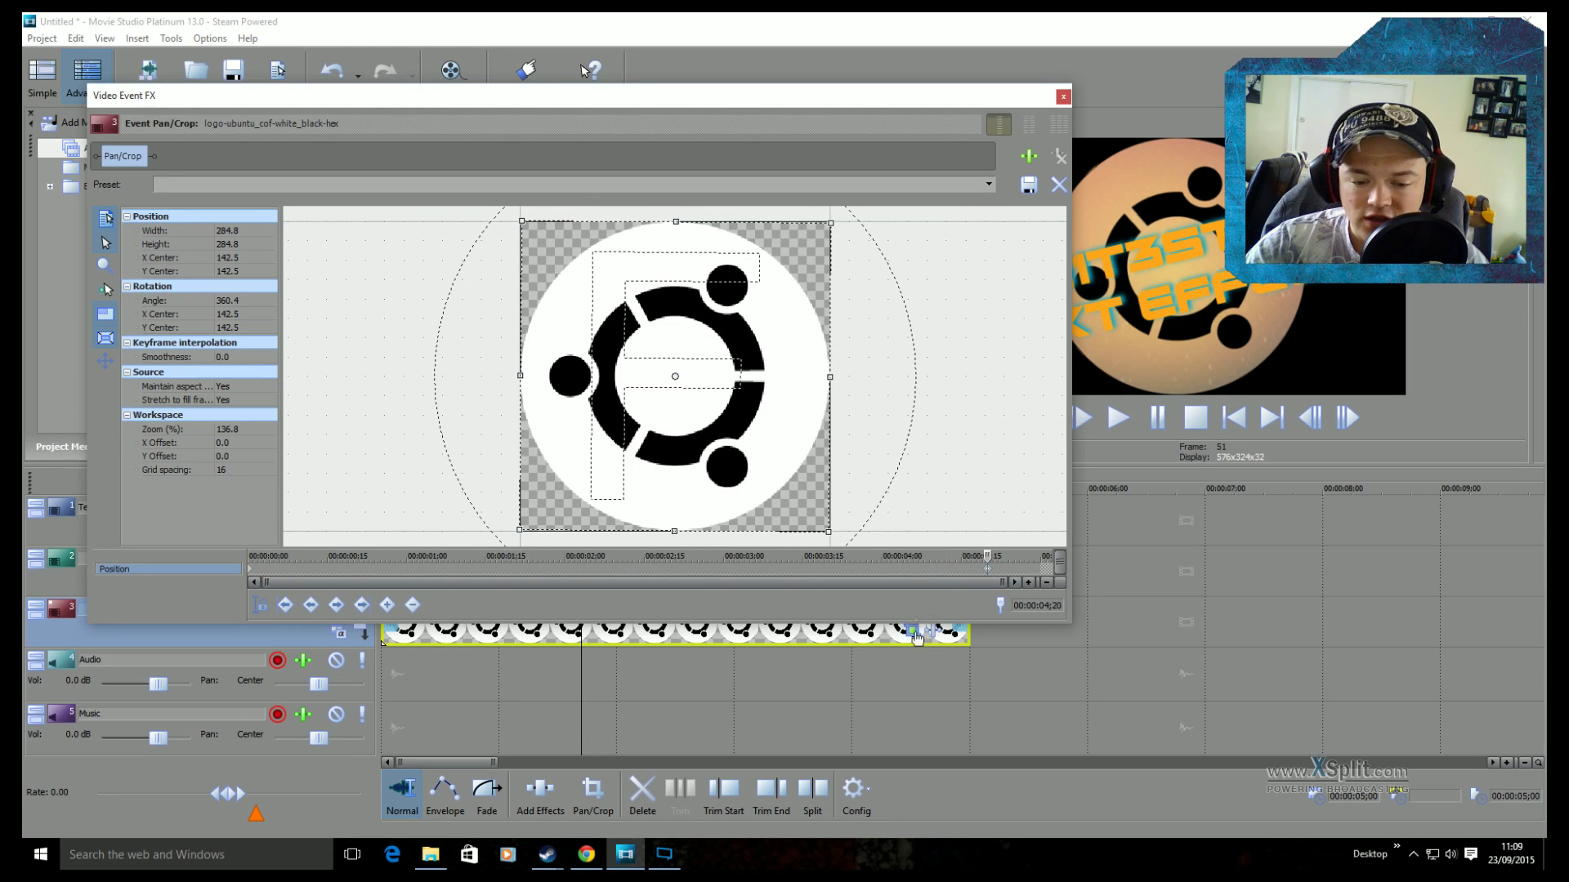
Step: Reset and re-rotate the logo at the end keyframe, then preview the spin across the clip
drag(987, 559, 980, 571)
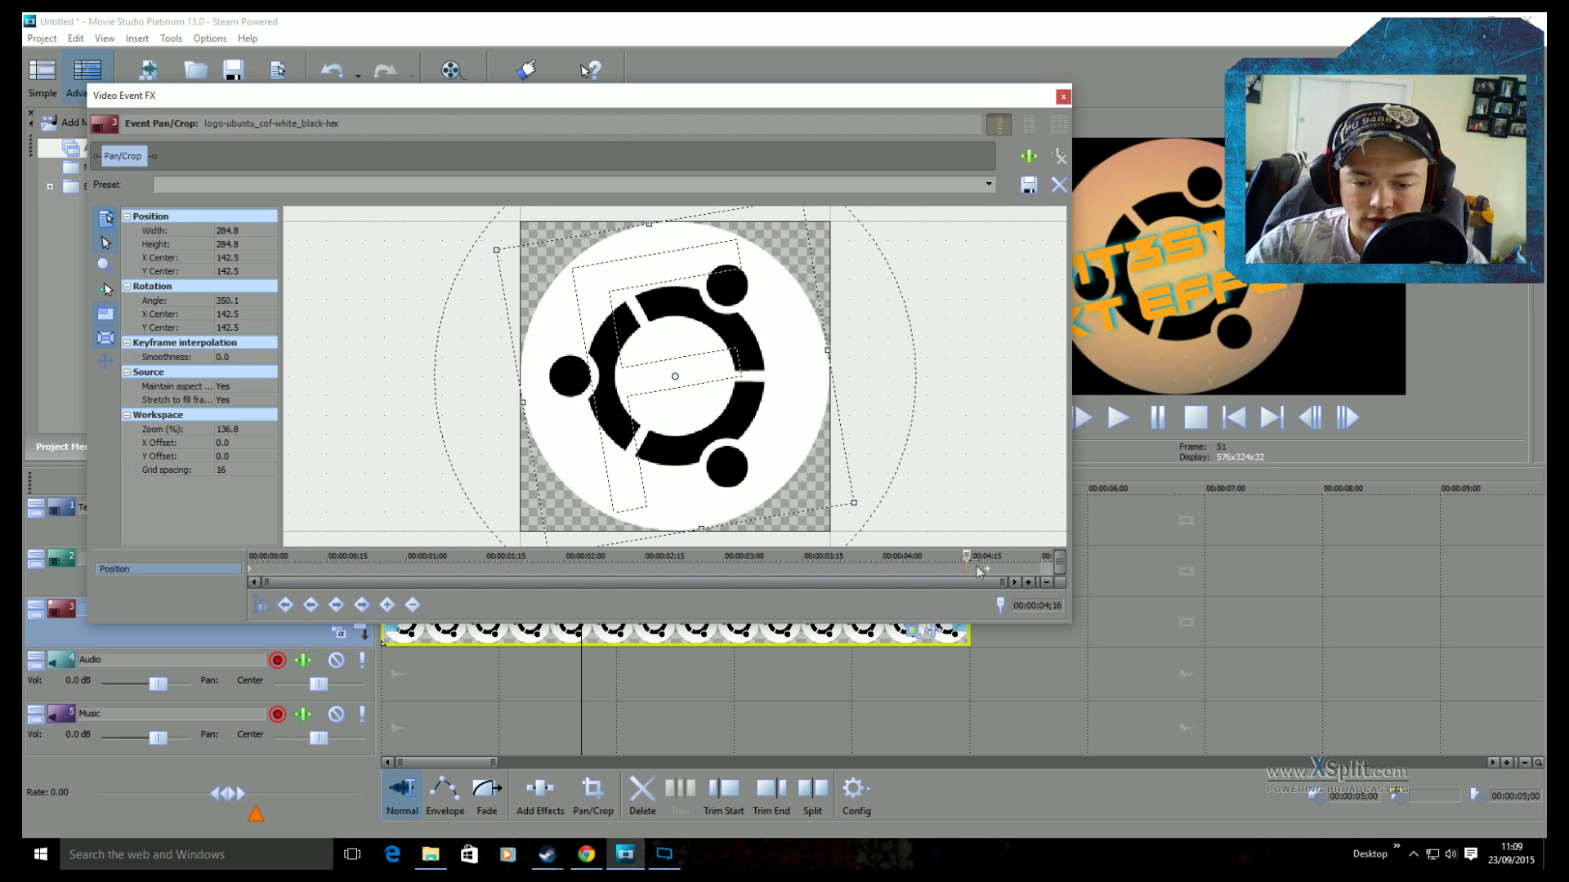
click(990, 575)
click(991, 574)
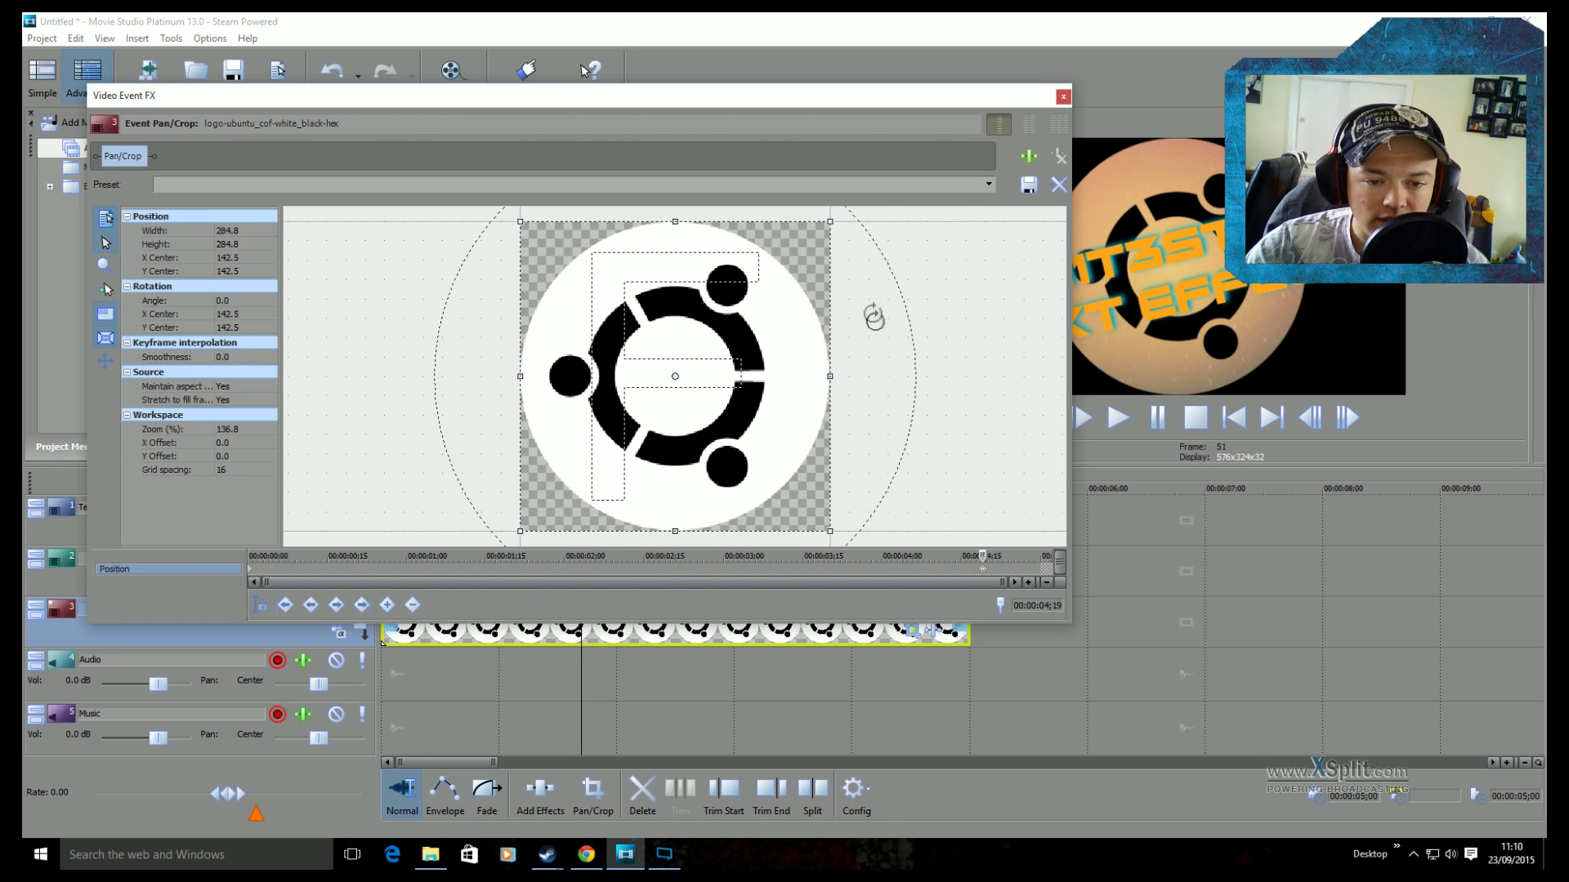
drag(875, 315, 813, 311)
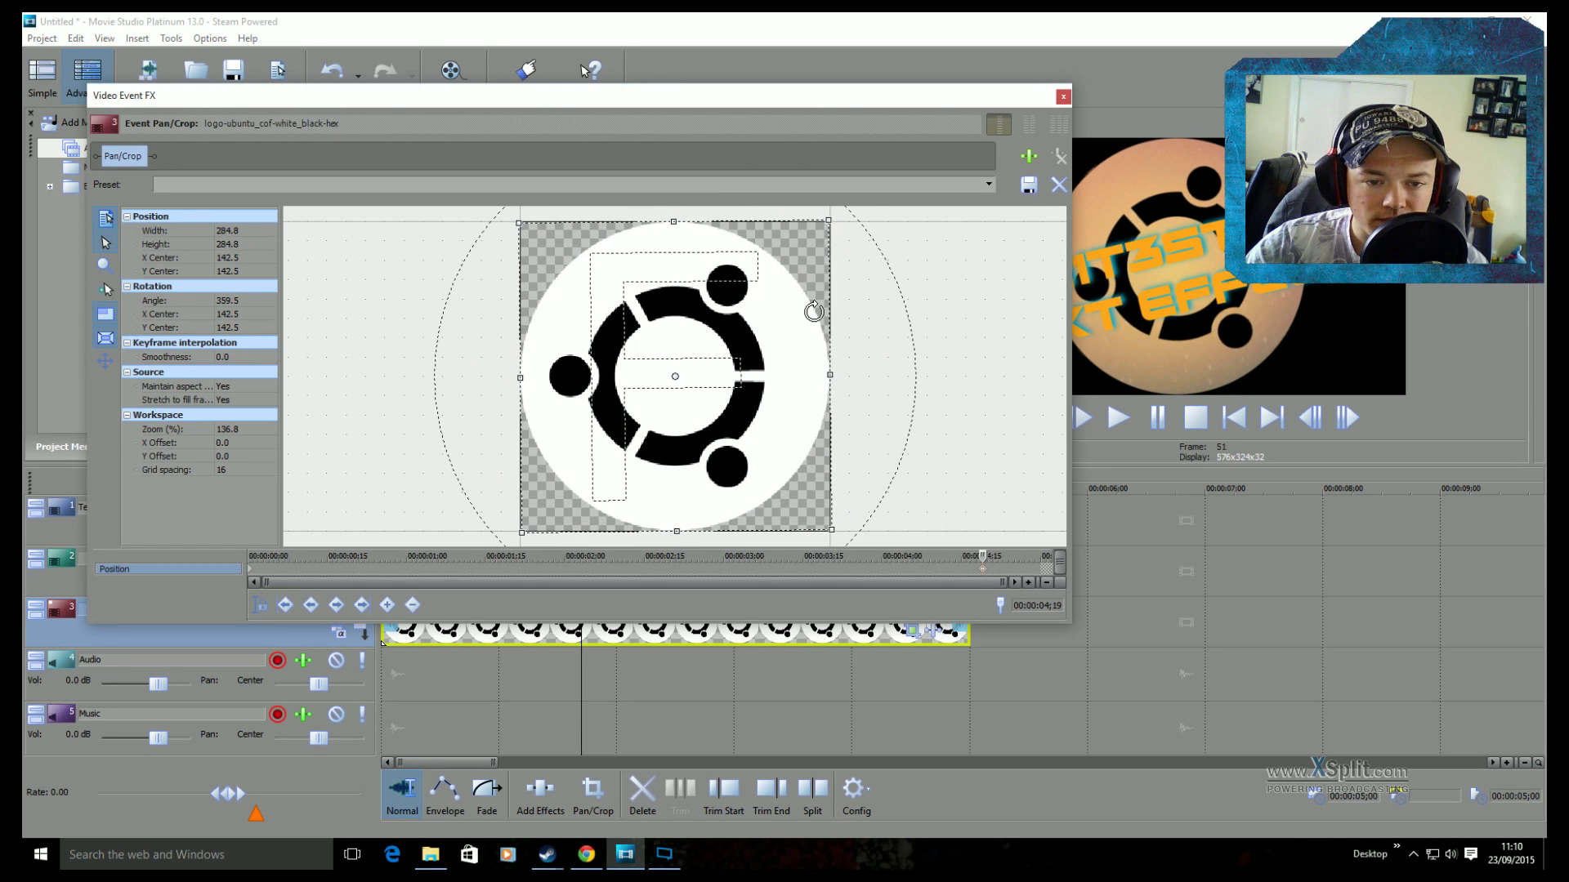
drag(982, 557, 248, 543)
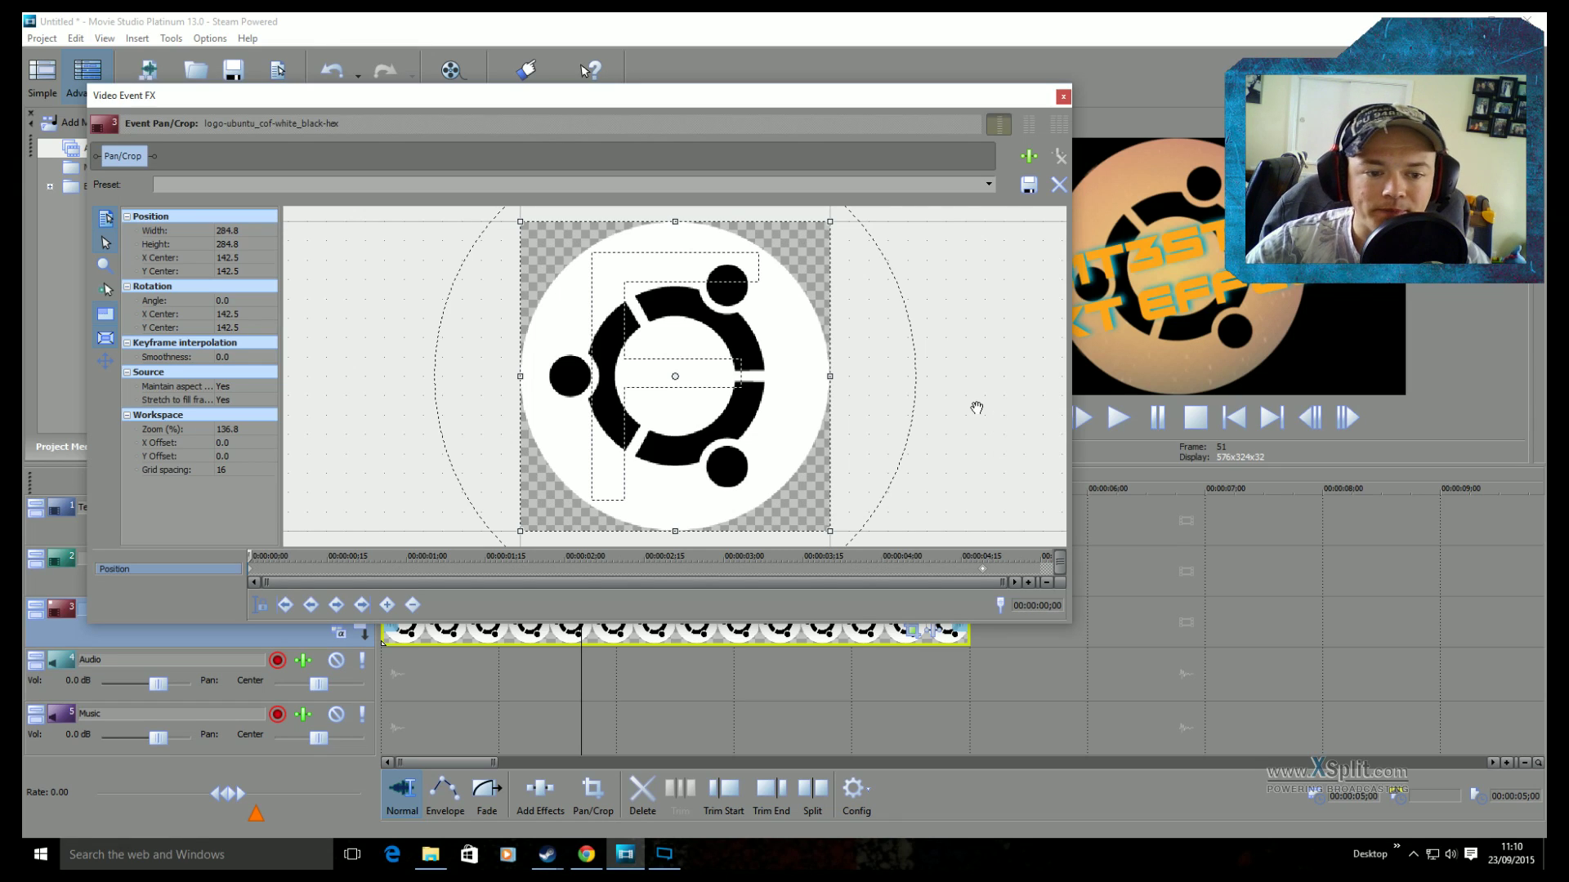
Step: Close the logo's effects window and play the timeline from the start, then stop
click(1063, 97)
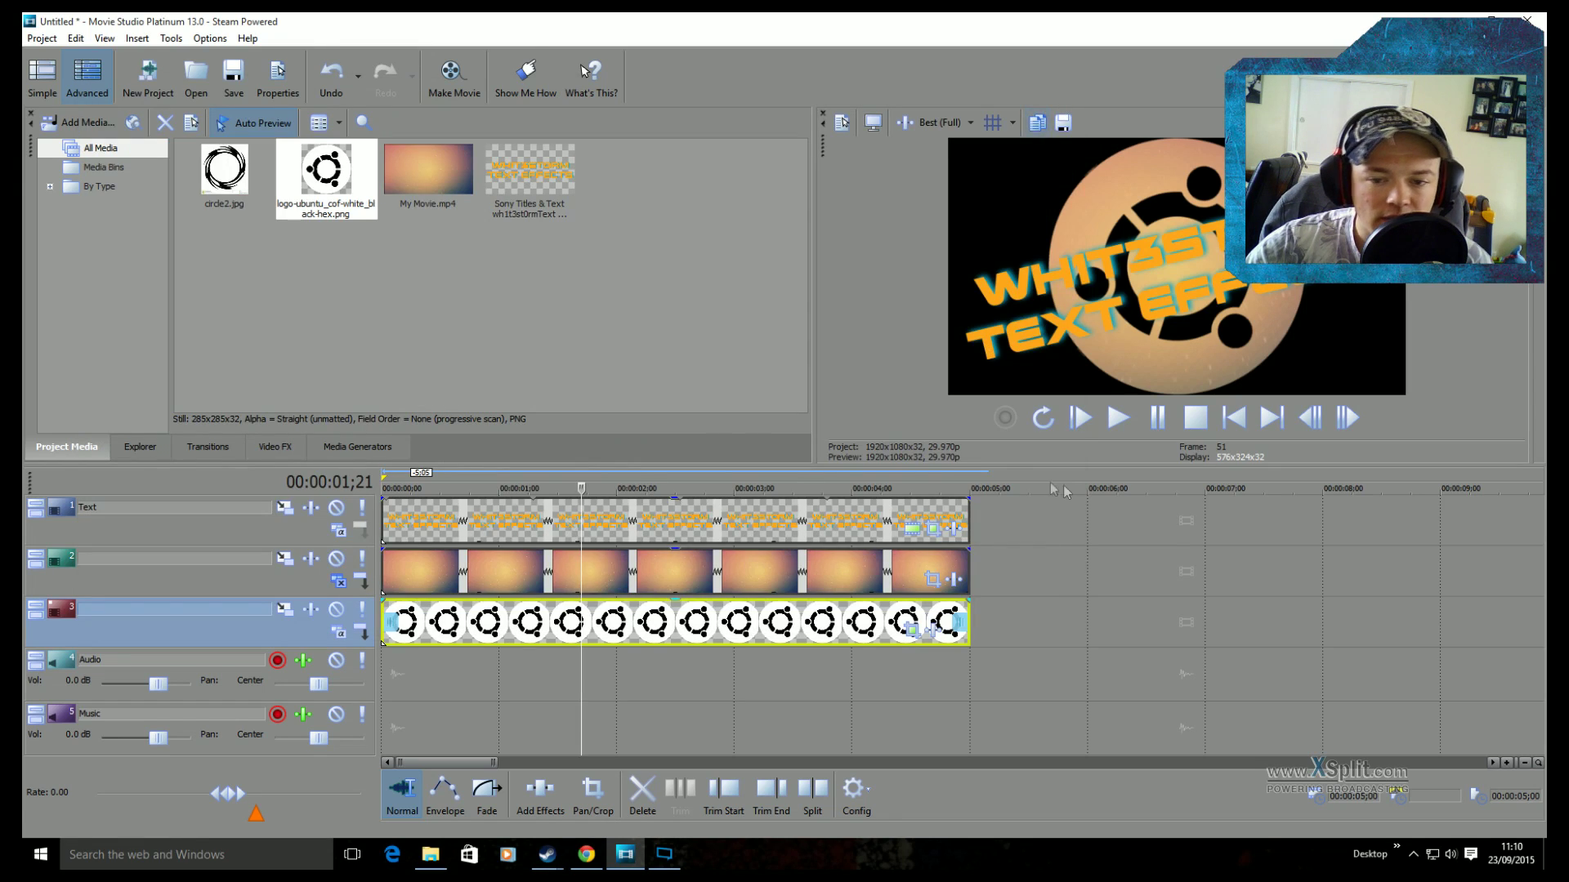
click(544, 491)
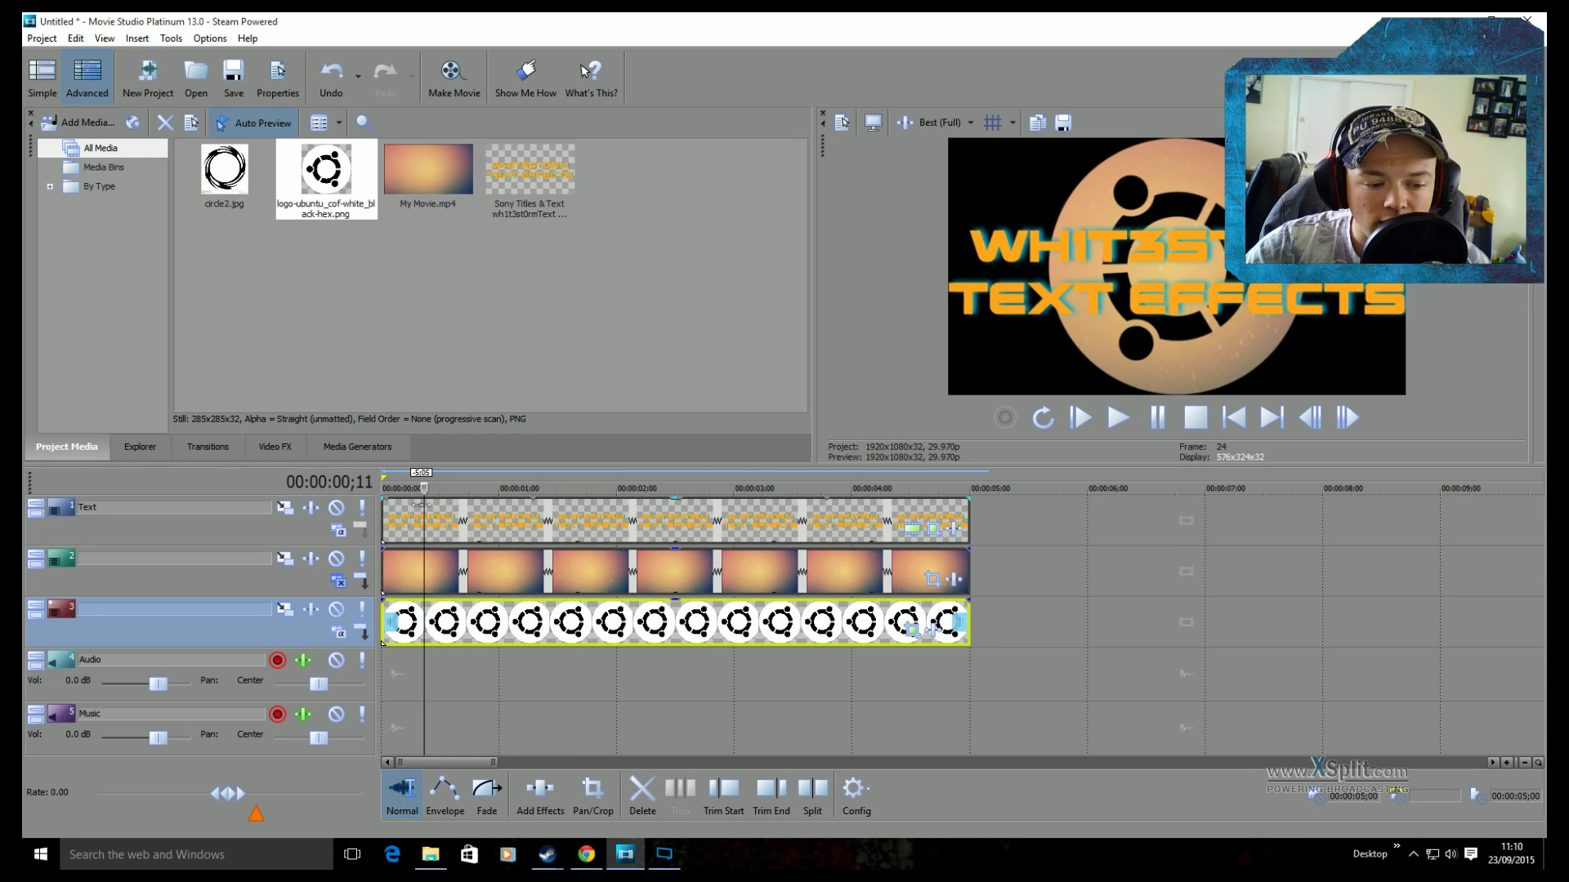
key(space)
click(1112, 421)
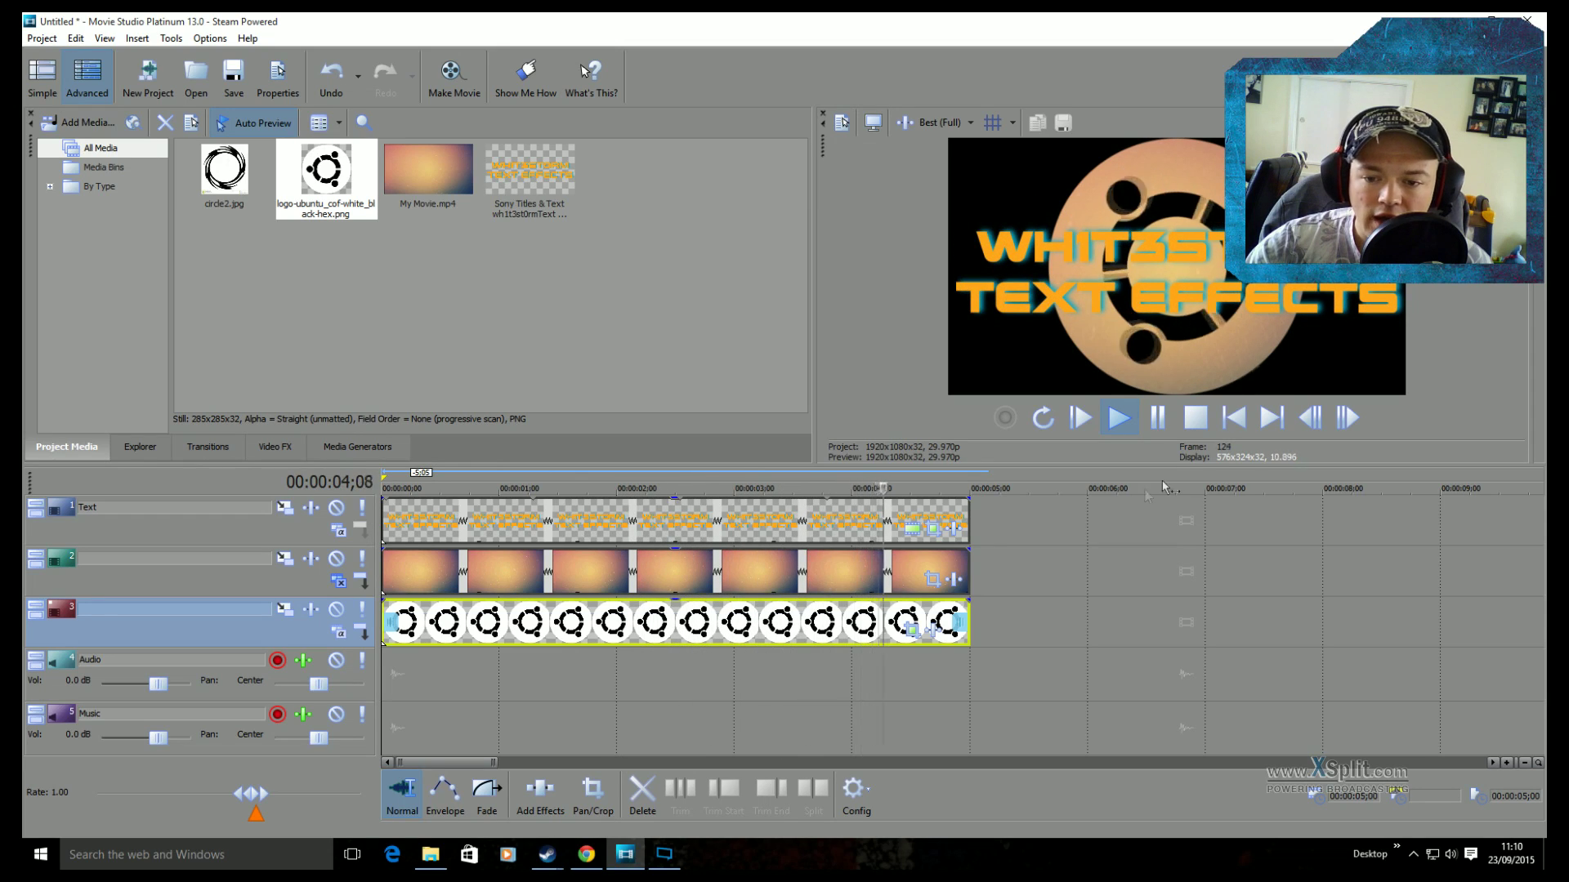
key(space)
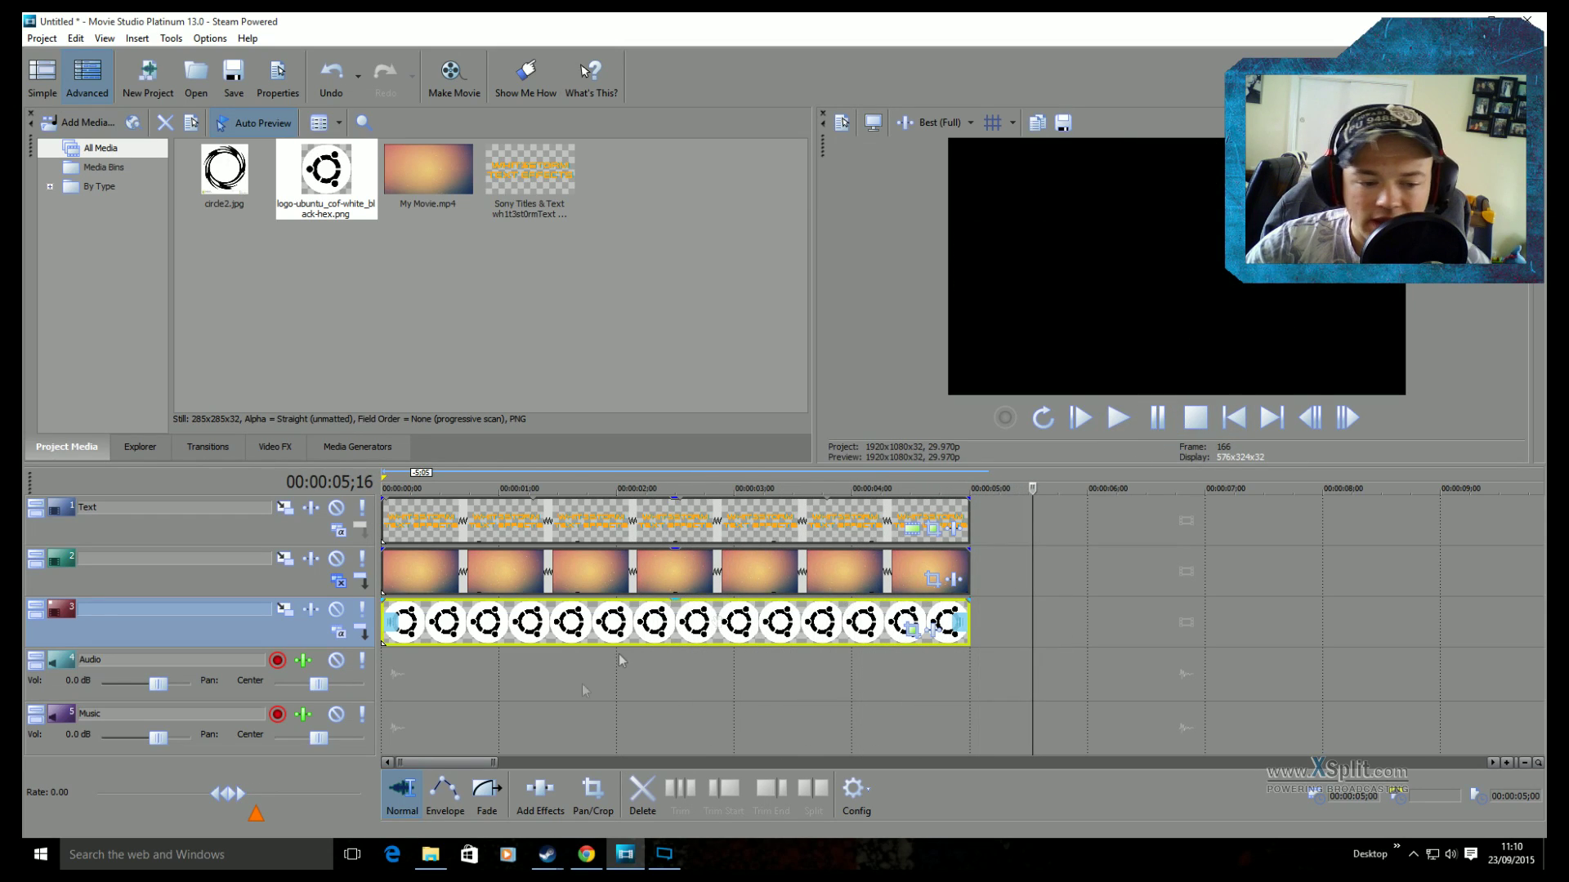
Step: Set tracks 2 and 3 to Source Alpha compositing
click(554, 562)
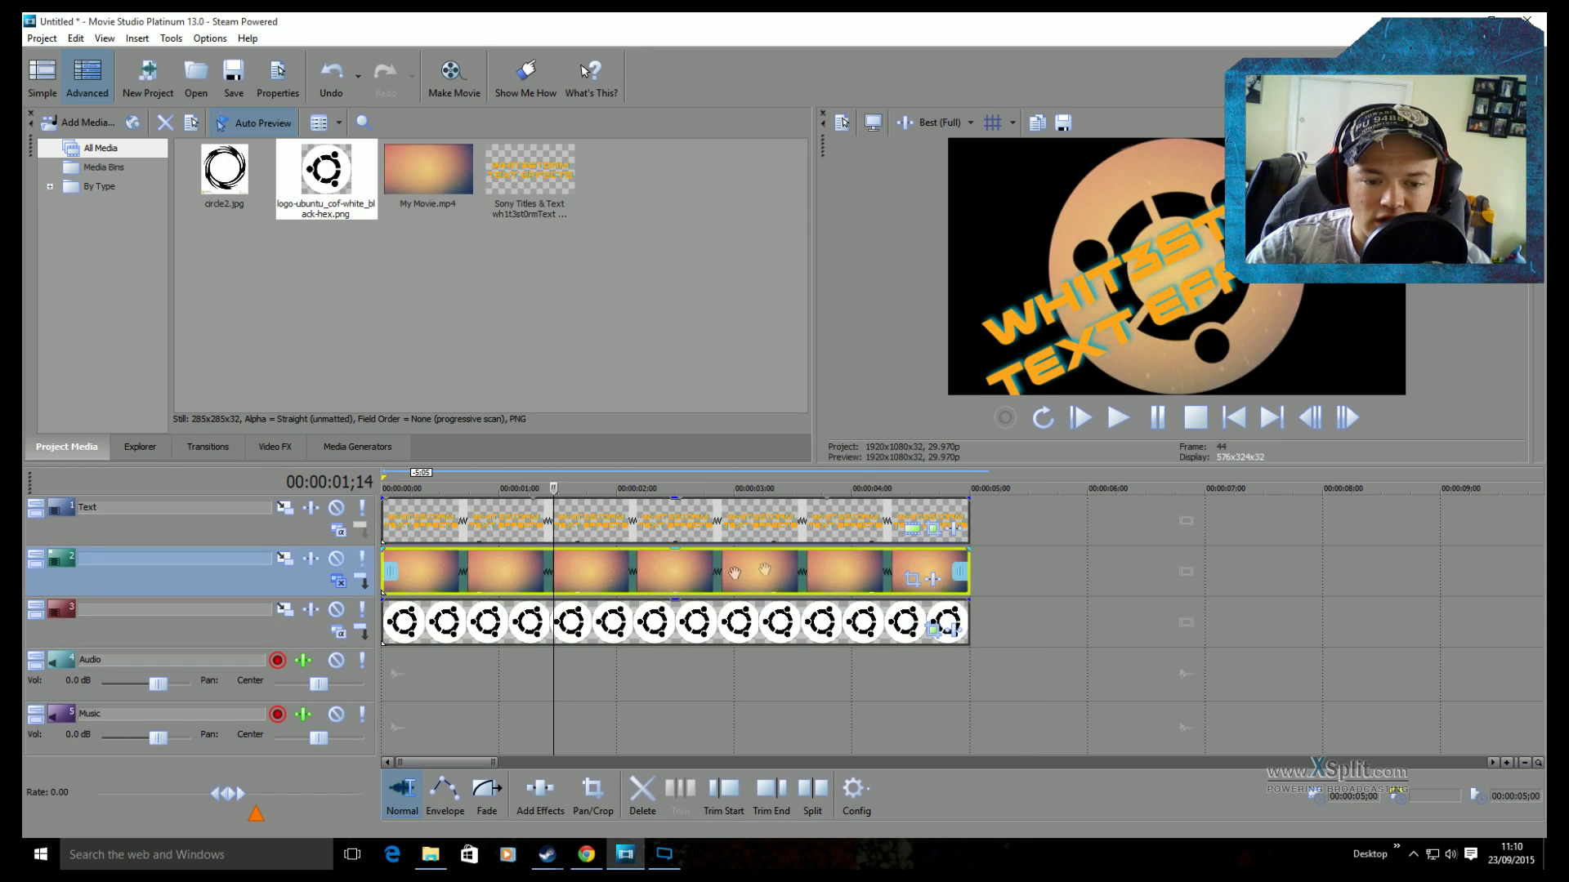
click(340, 633)
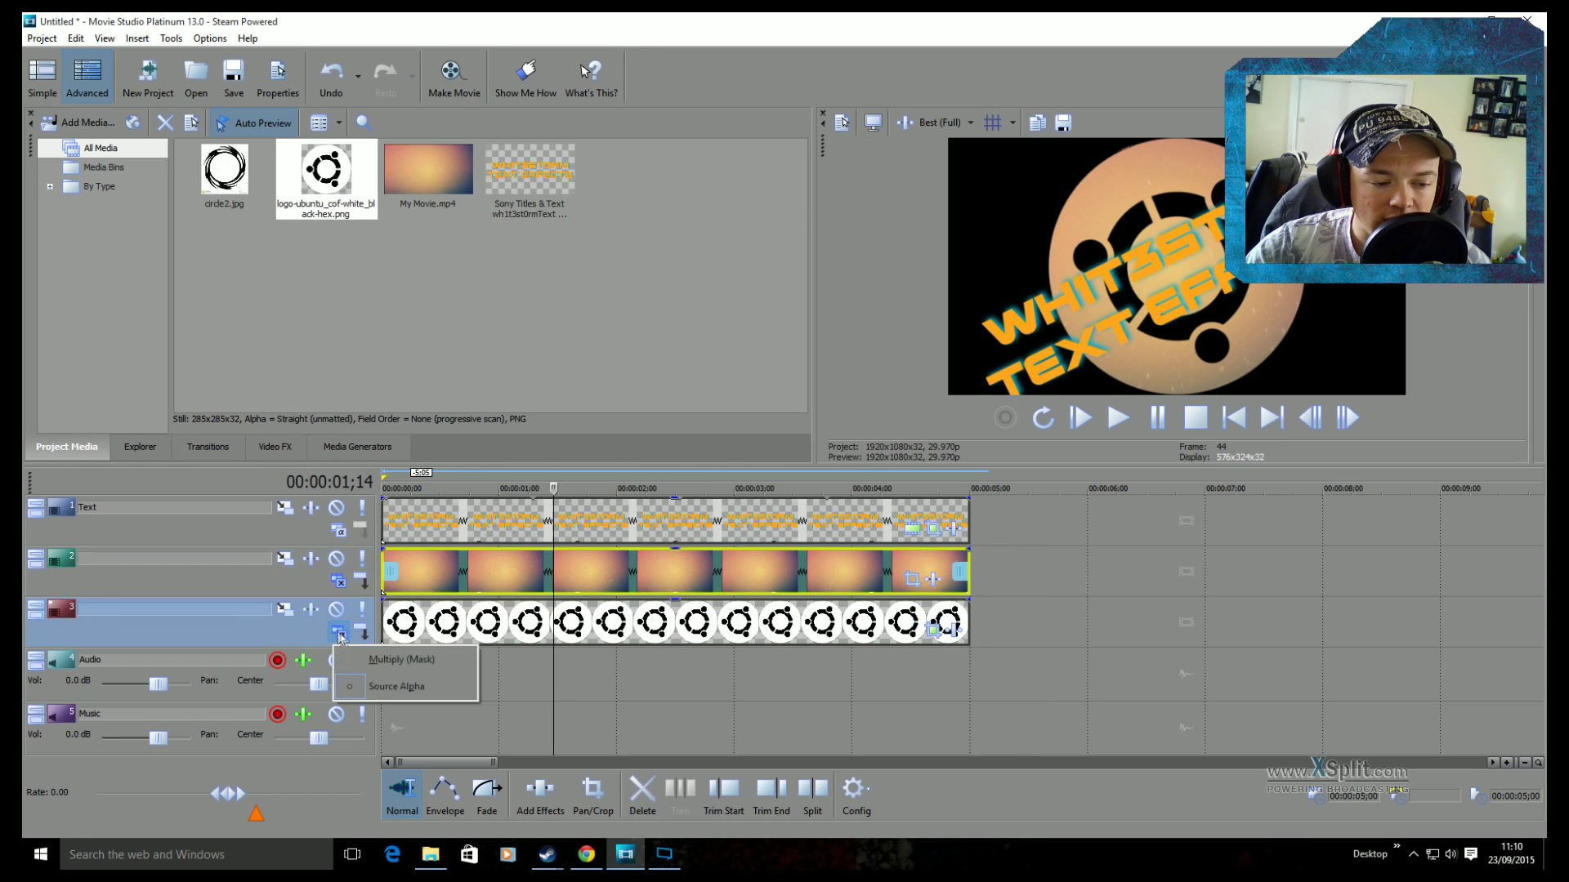
click(384, 654)
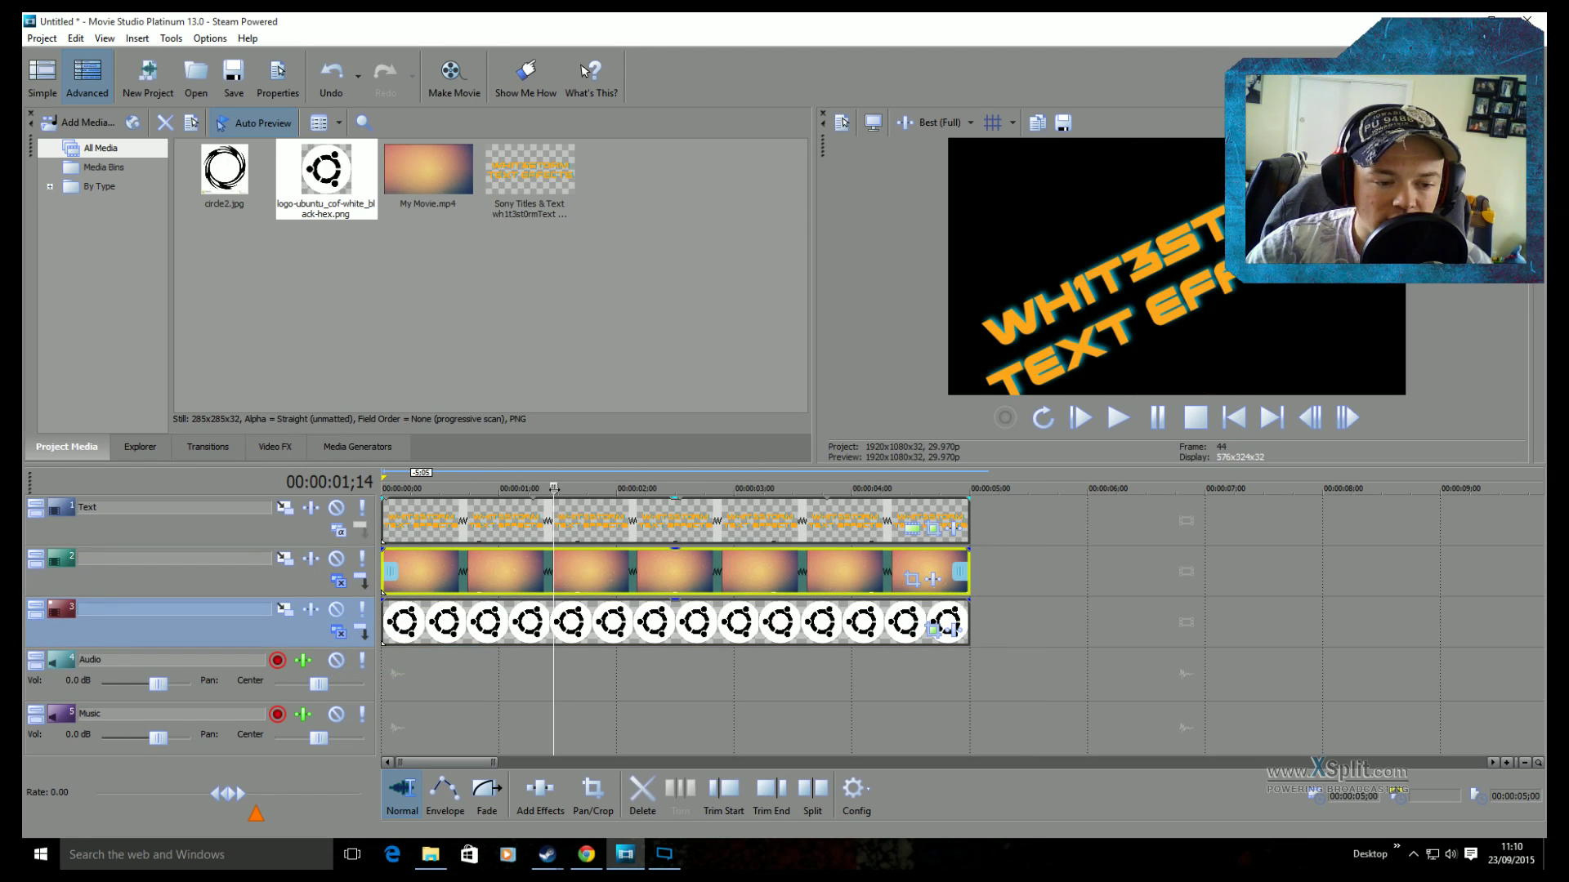
click(383, 488)
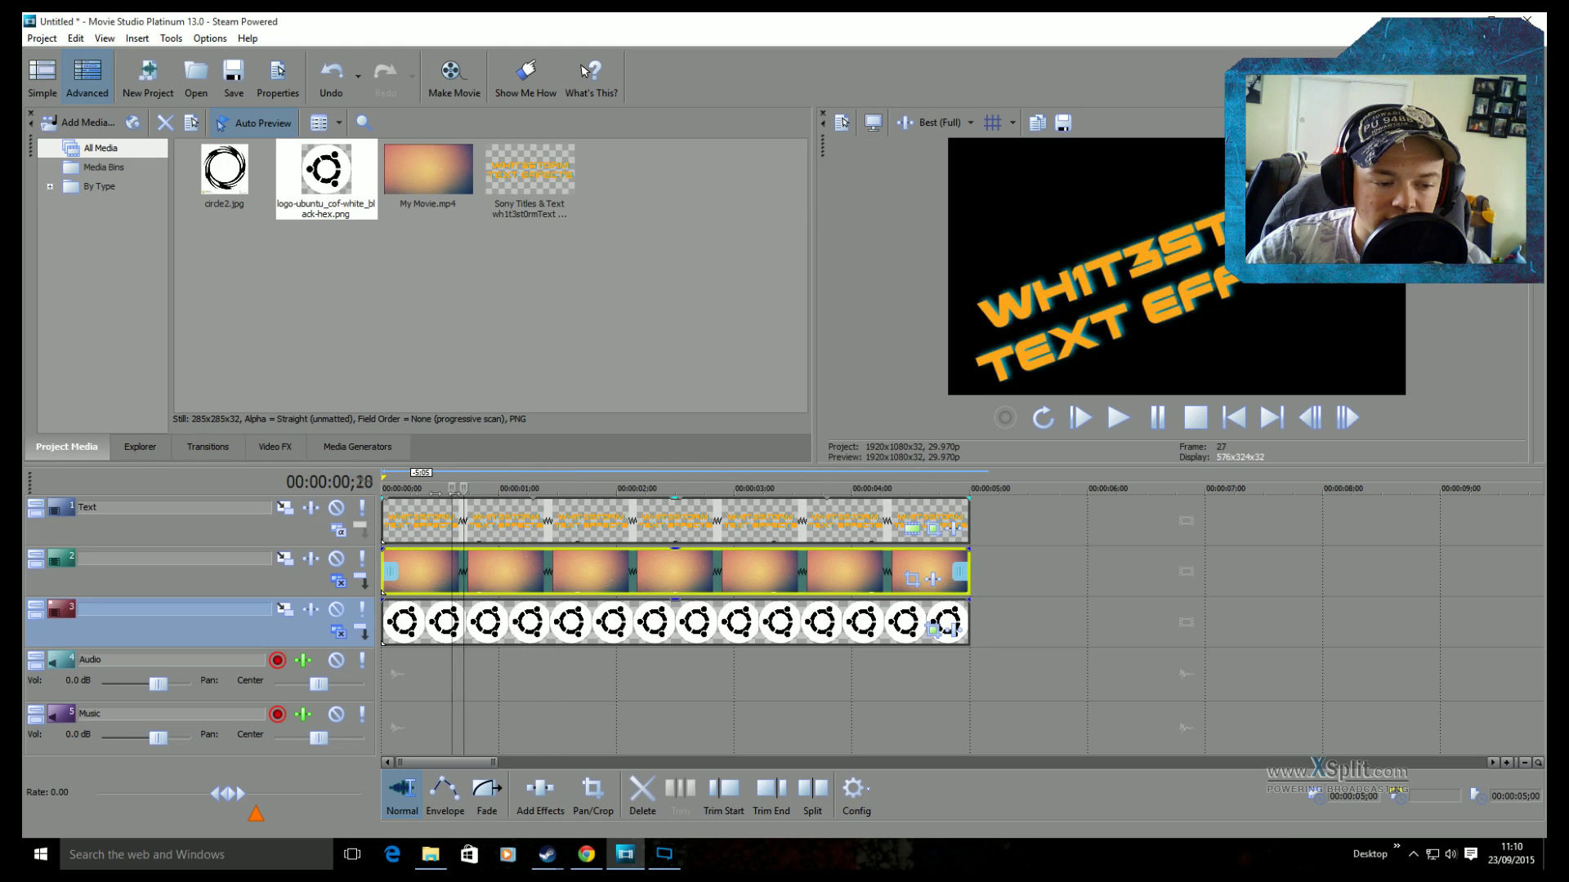
click(340, 633)
click(384, 683)
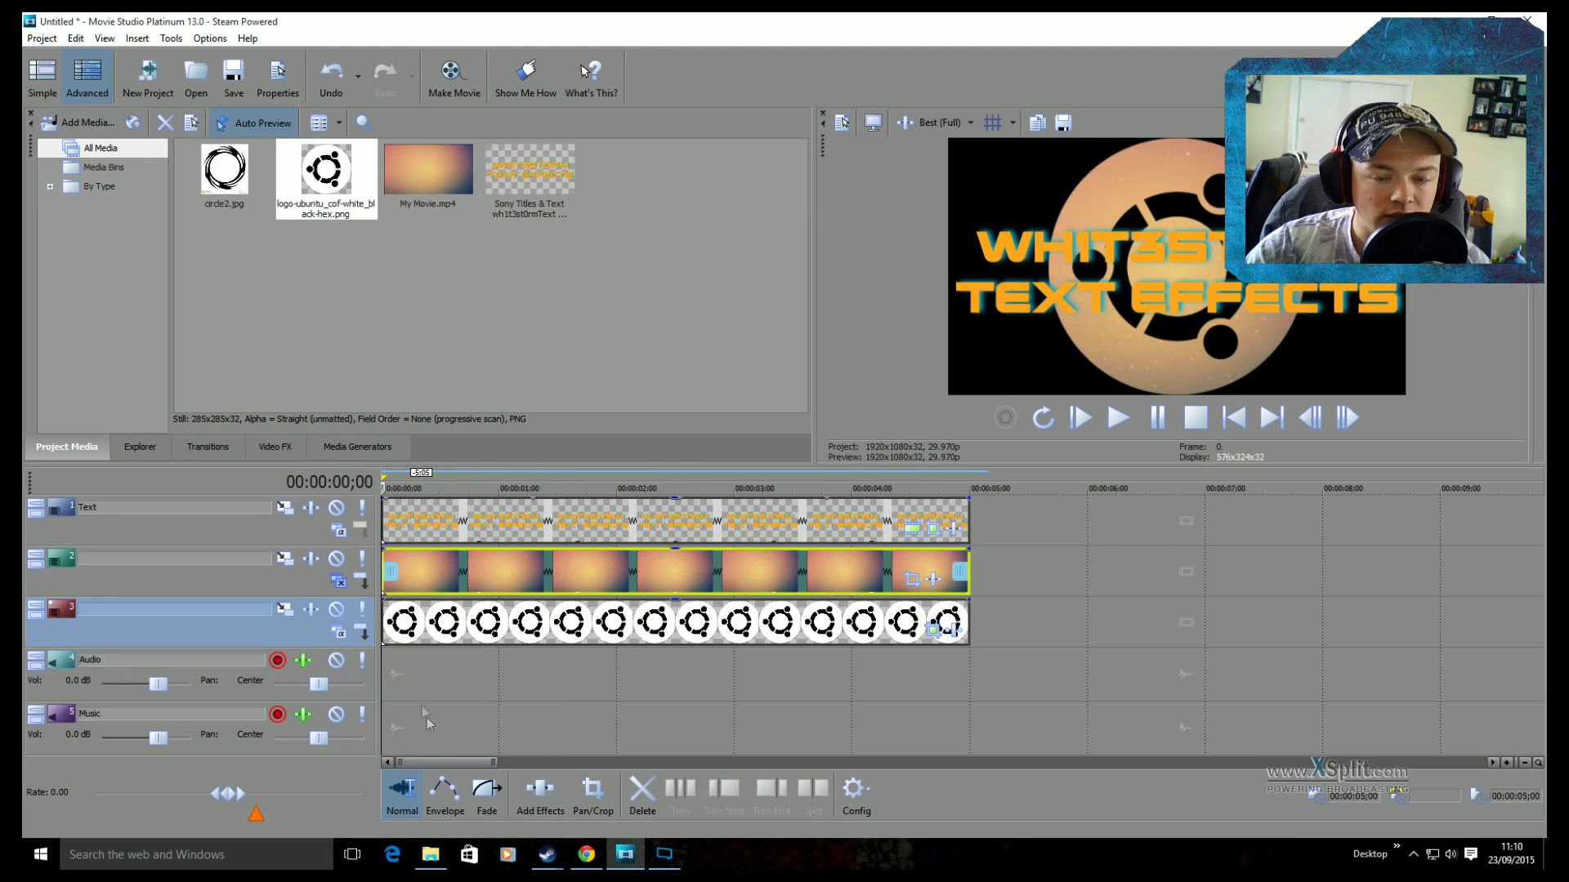
click(339, 584)
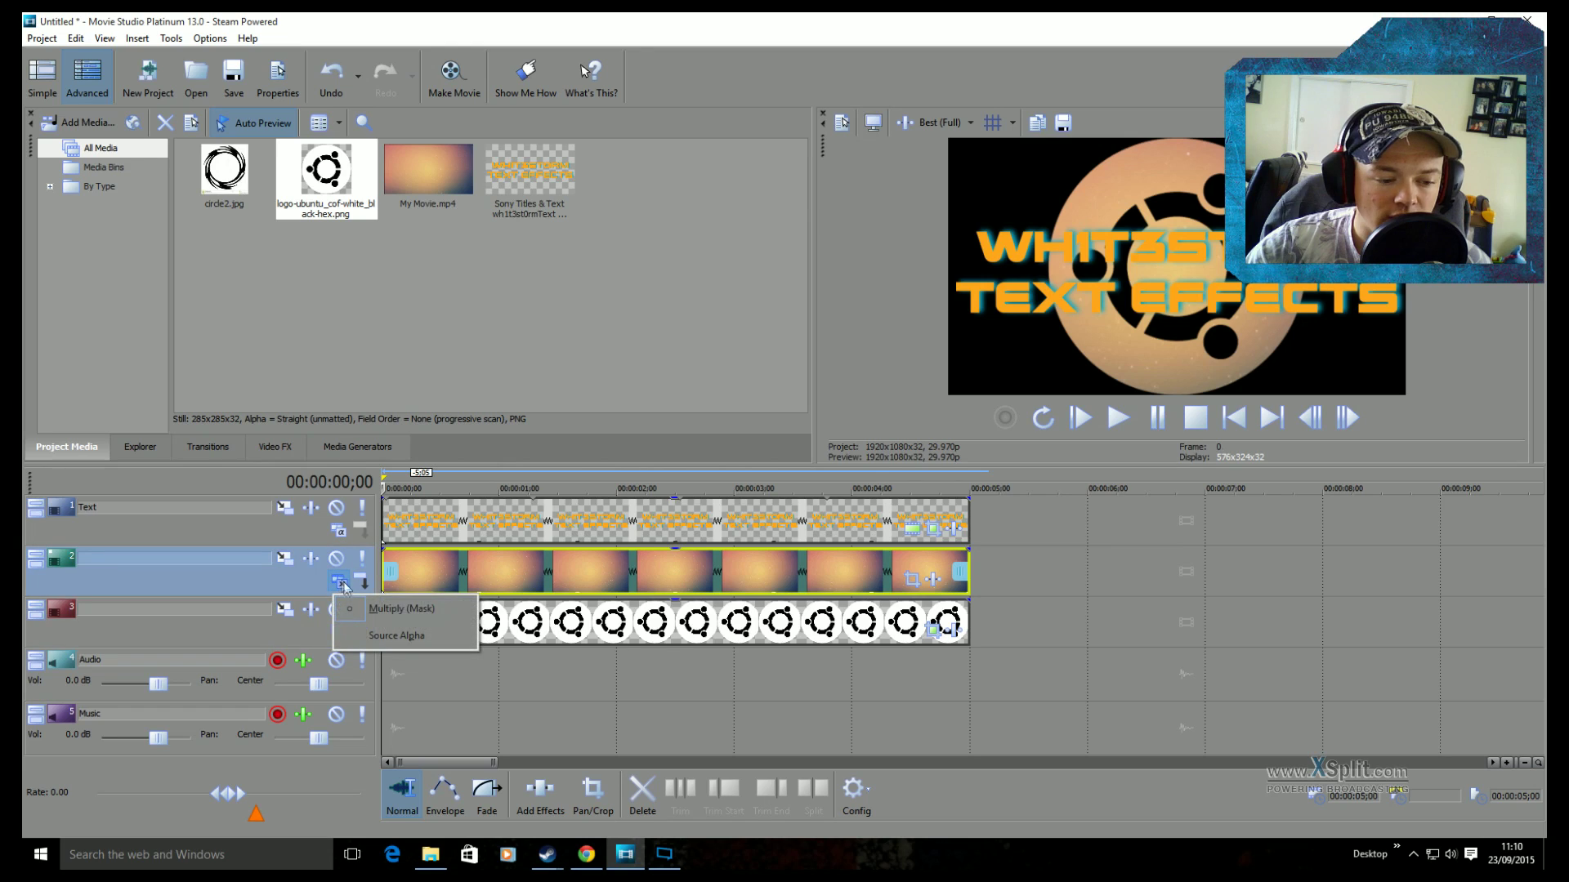
click(400, 649)
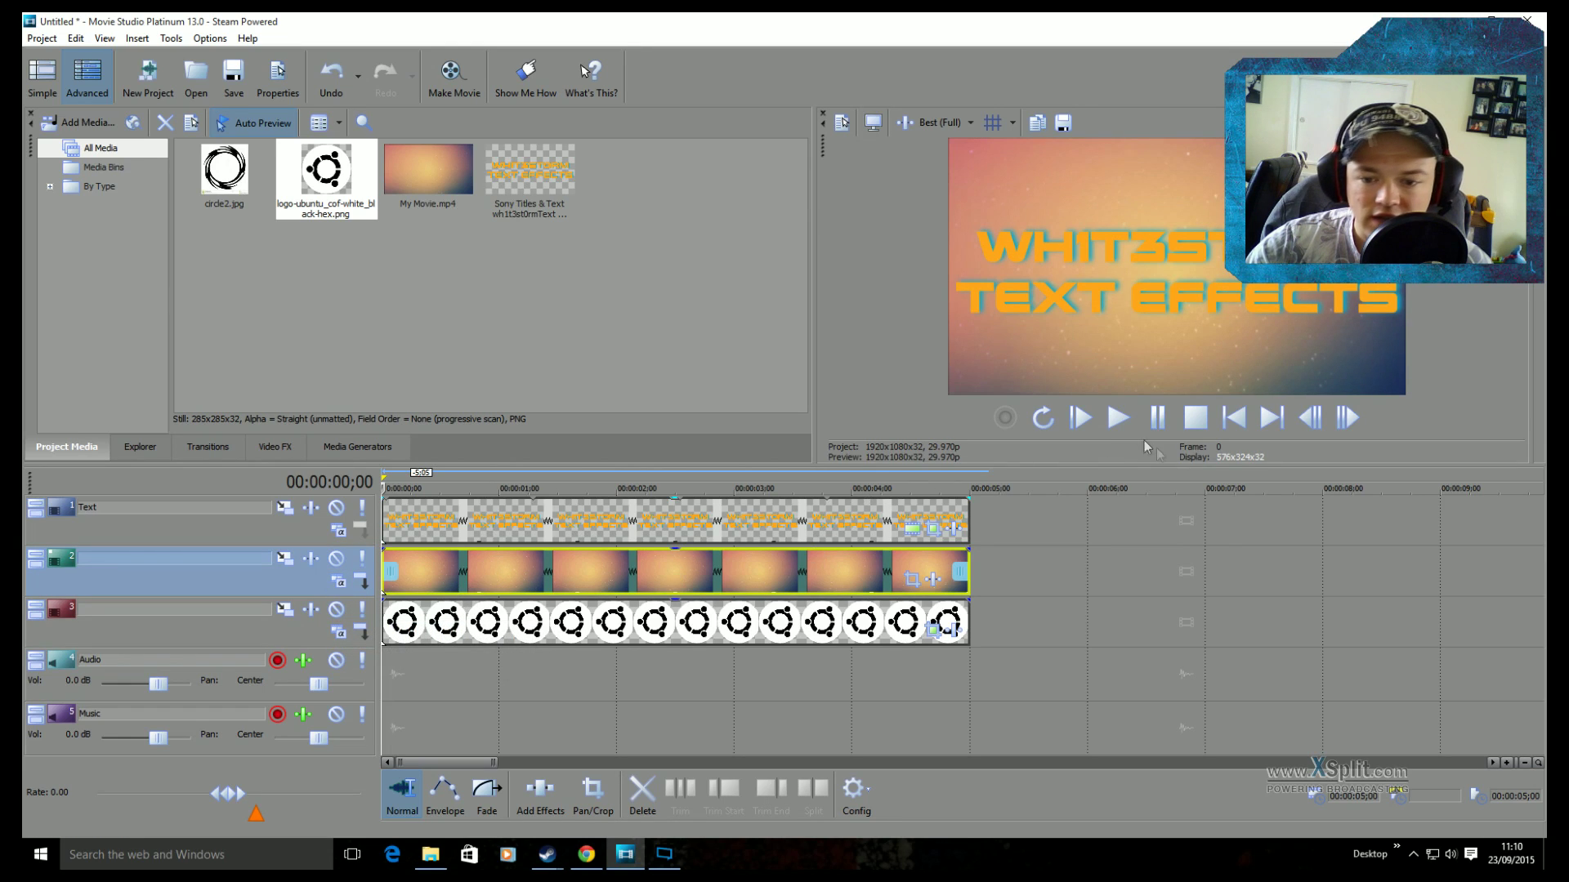
Step: Play the composited result, then rewind the preview to the project's start
key(space)
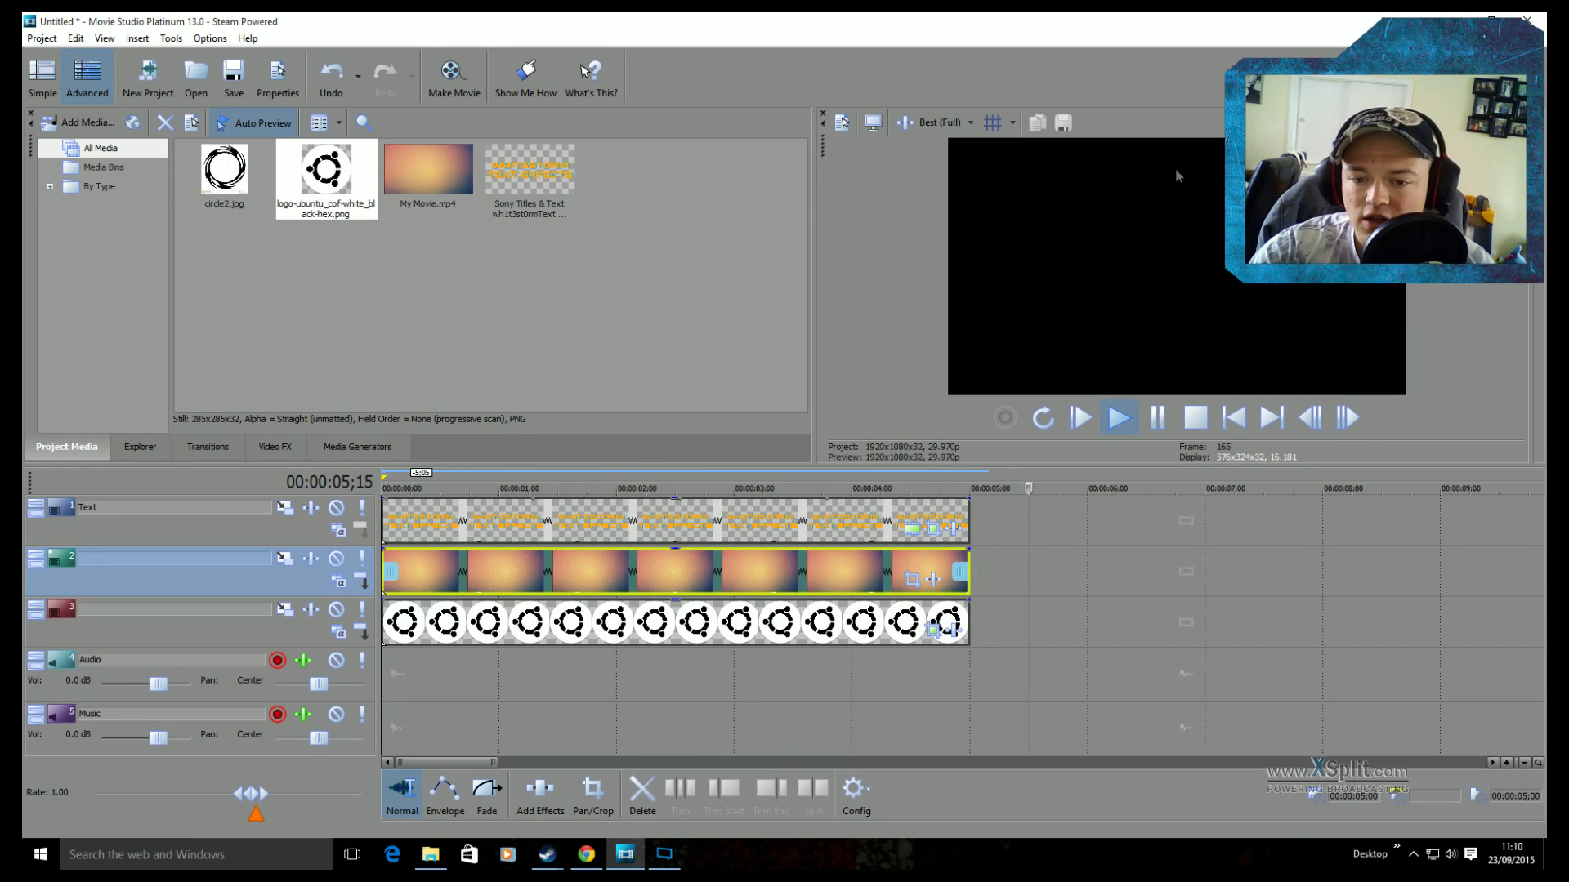
click(1157, 418)
drag(1128, 490, 390, 508)
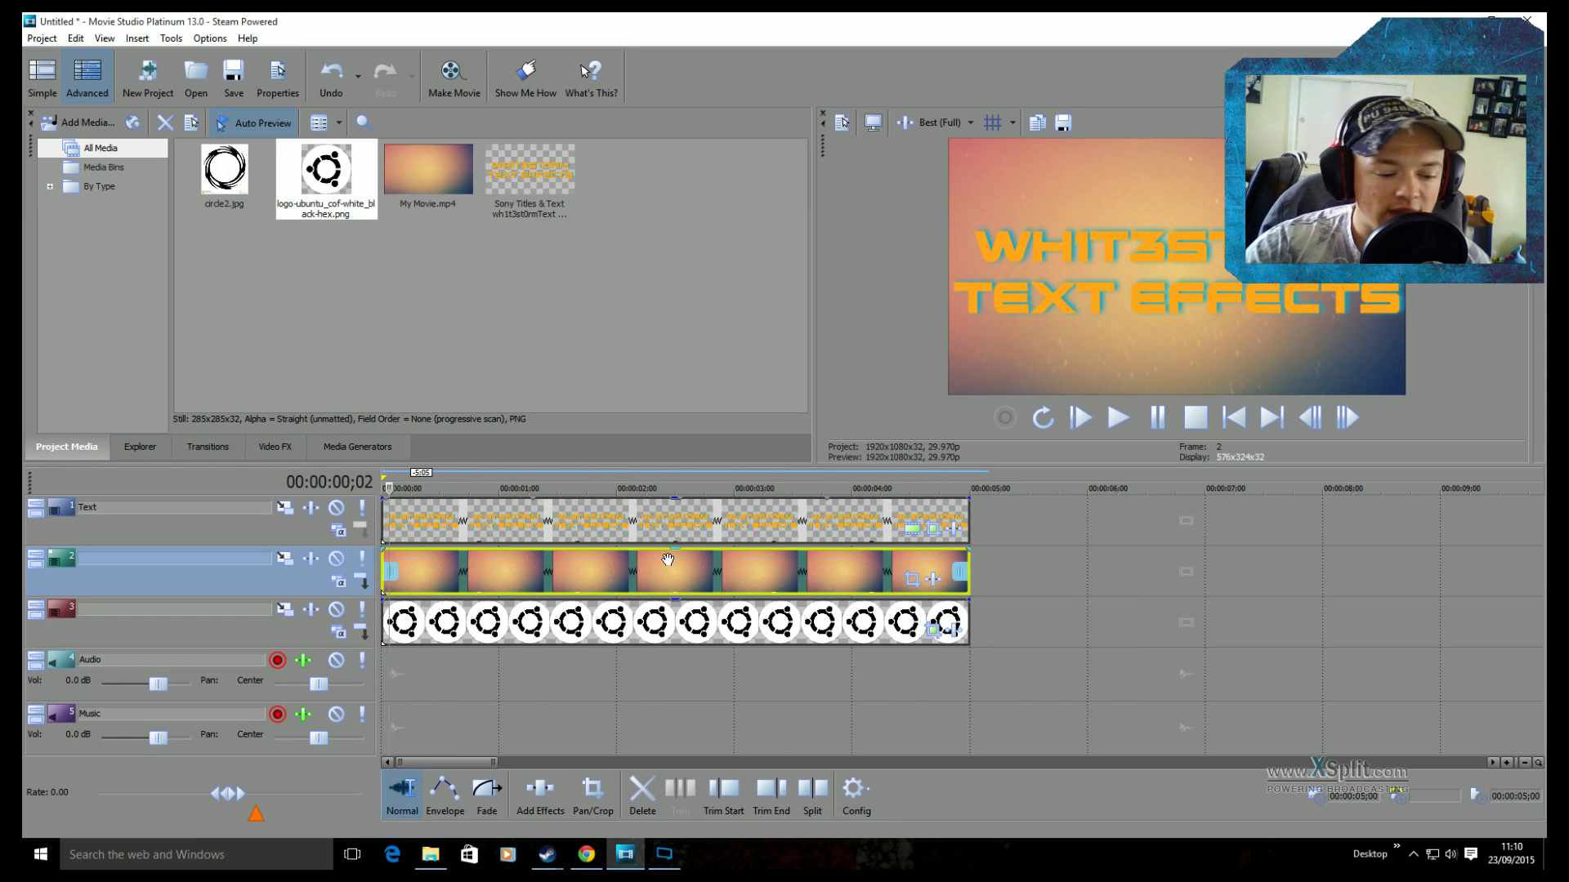
click(586, 854)
Step: Browse the free motion backgrounds page and glance at the downloader tab
click(274, 23)
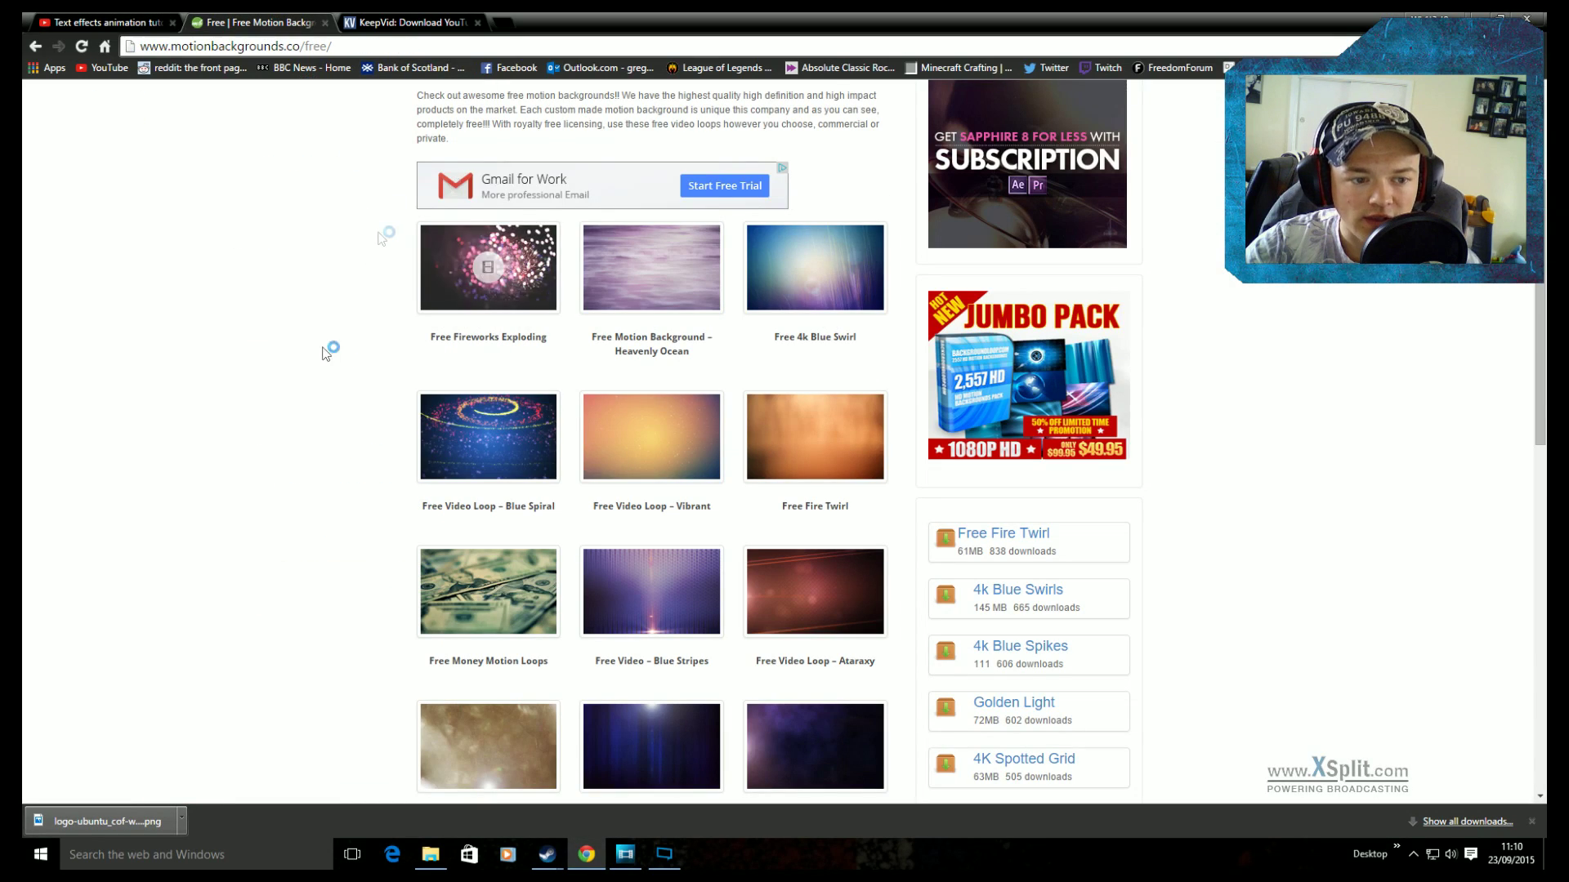
scroll(809, 457, down, 2)
scroll(805, 392, up, 2)
scroll(801, 343, down, 2)
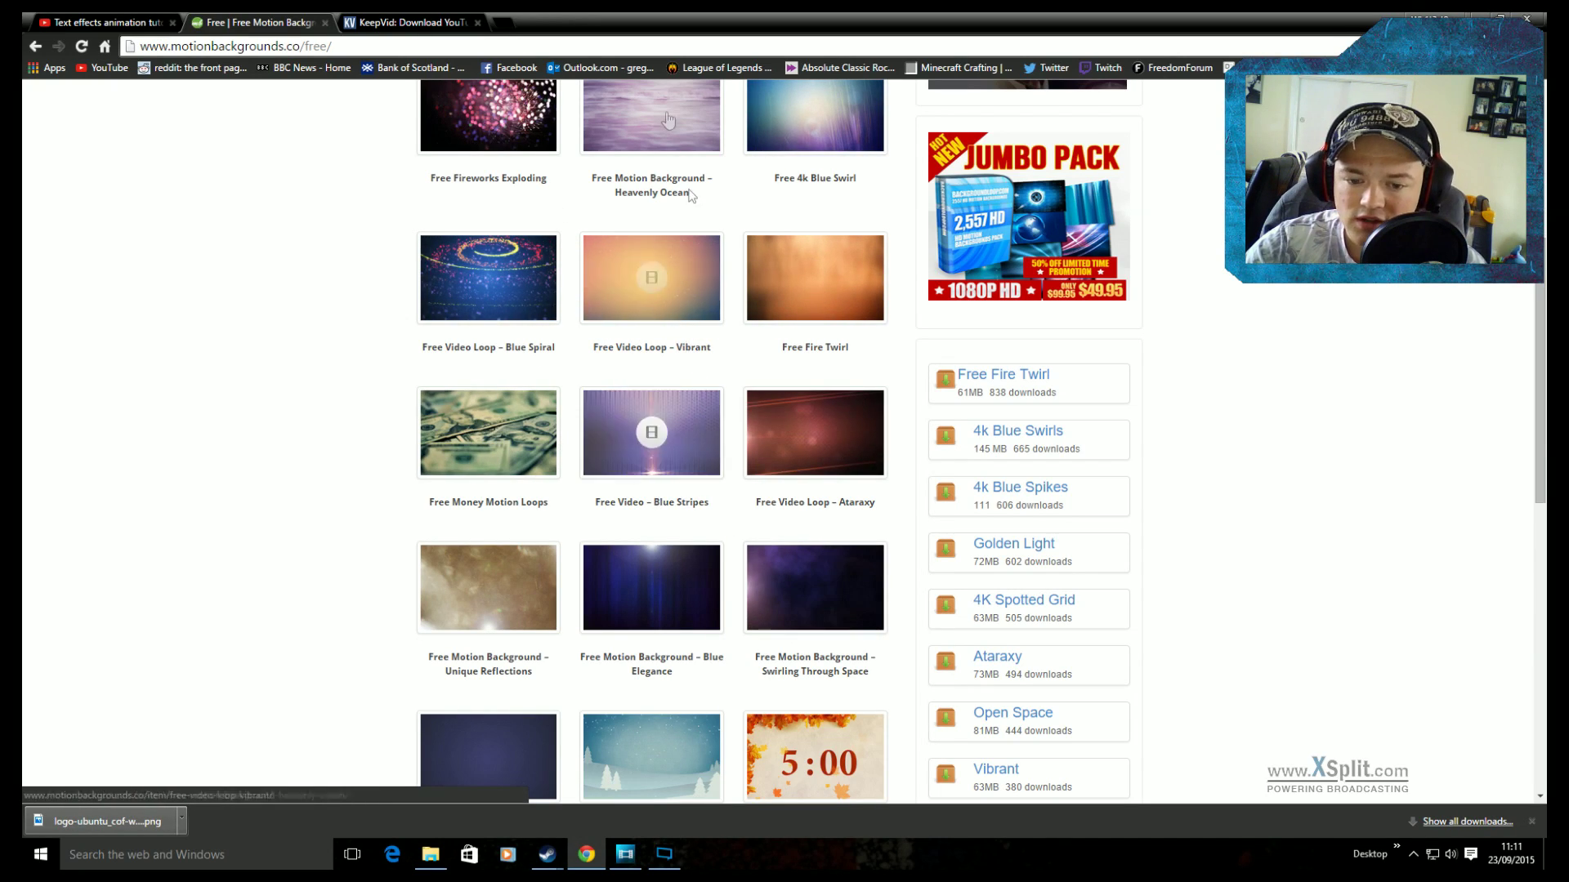
scroll(708, 370, up, 2)
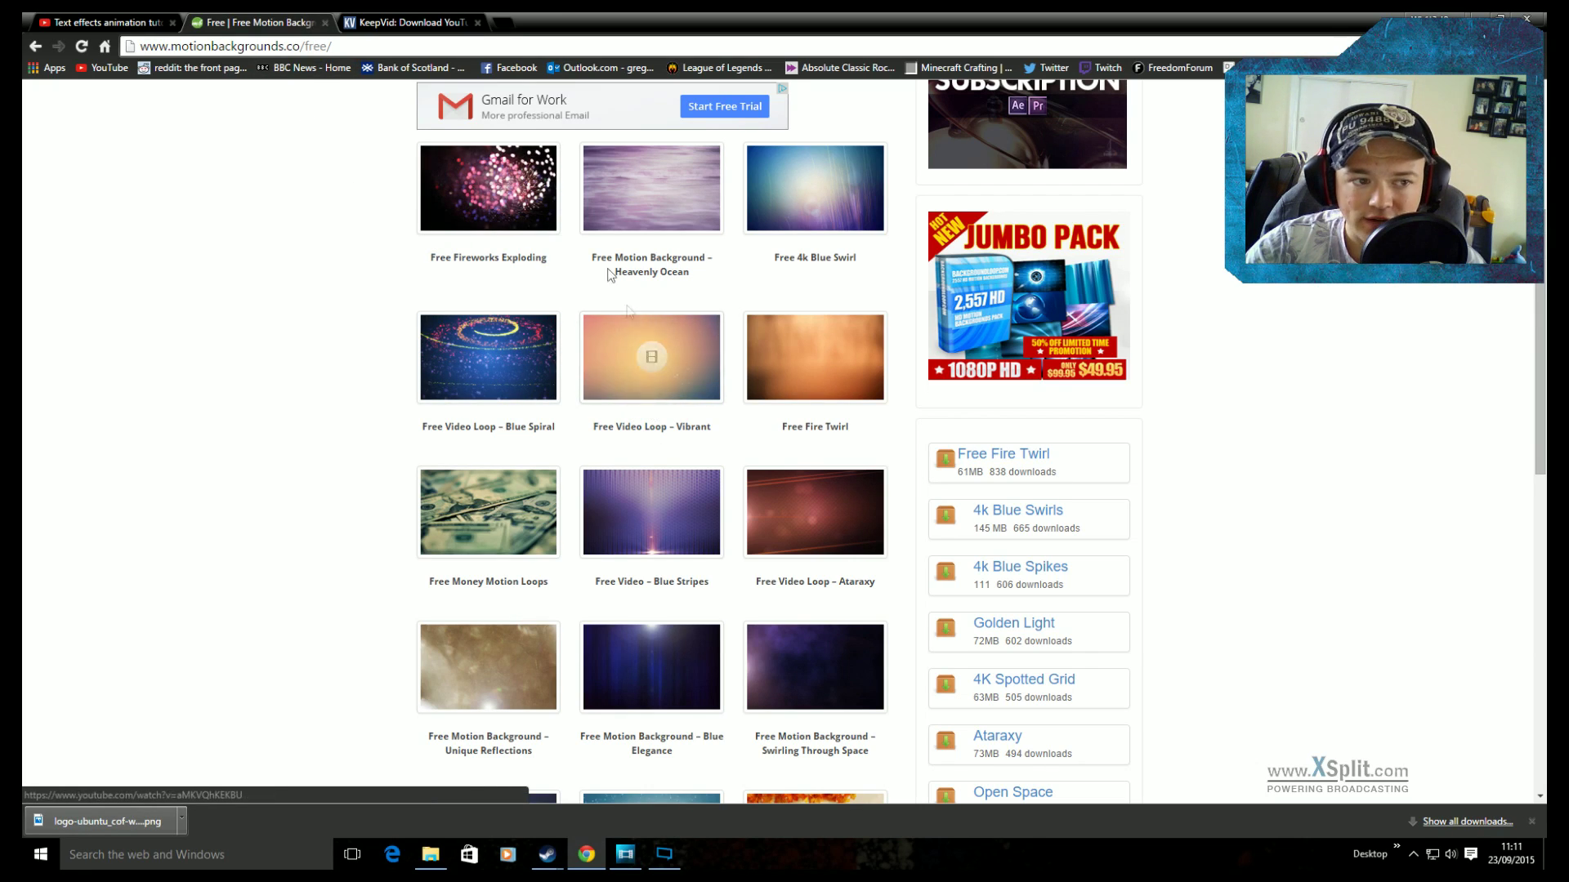
click(372, 26)
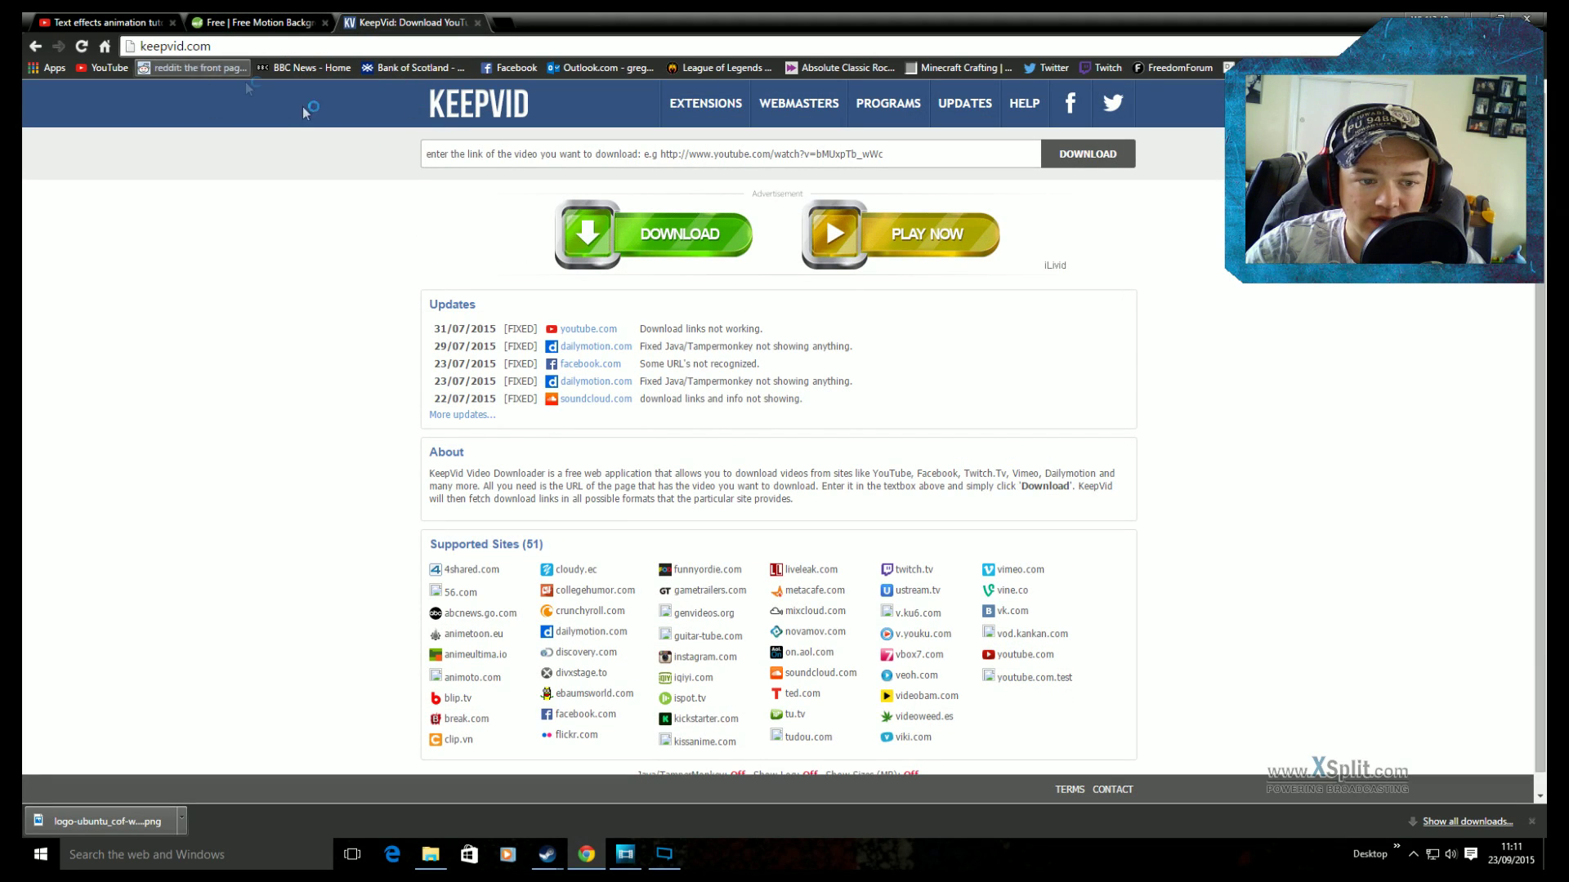
click(295, 22)
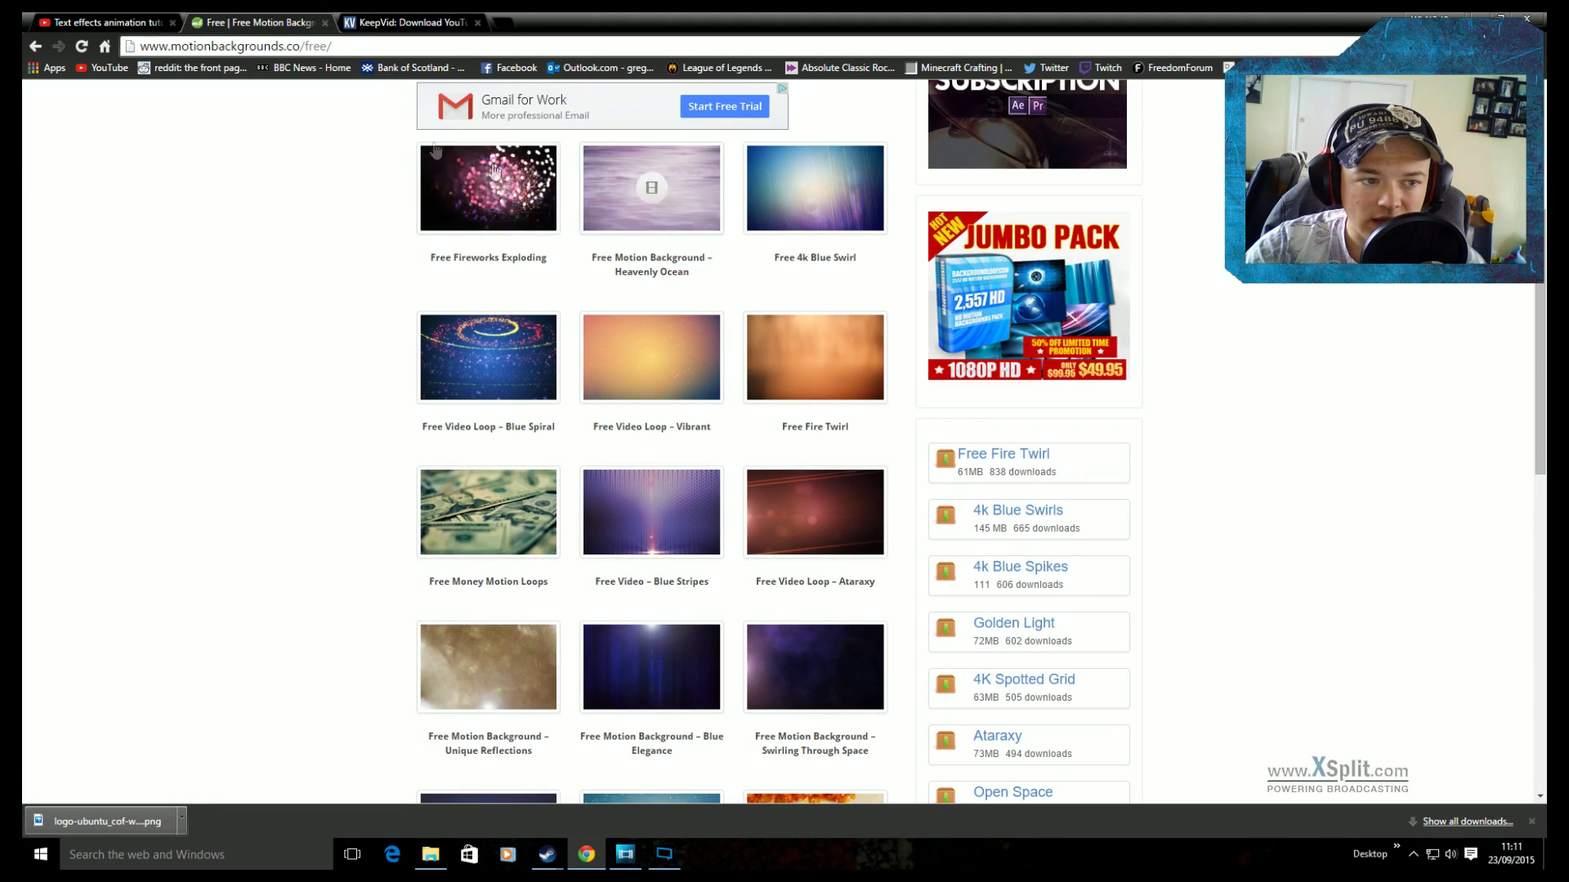
Step: Open the Vibrant background's YouTube video and copy its page address
click(679, 359)
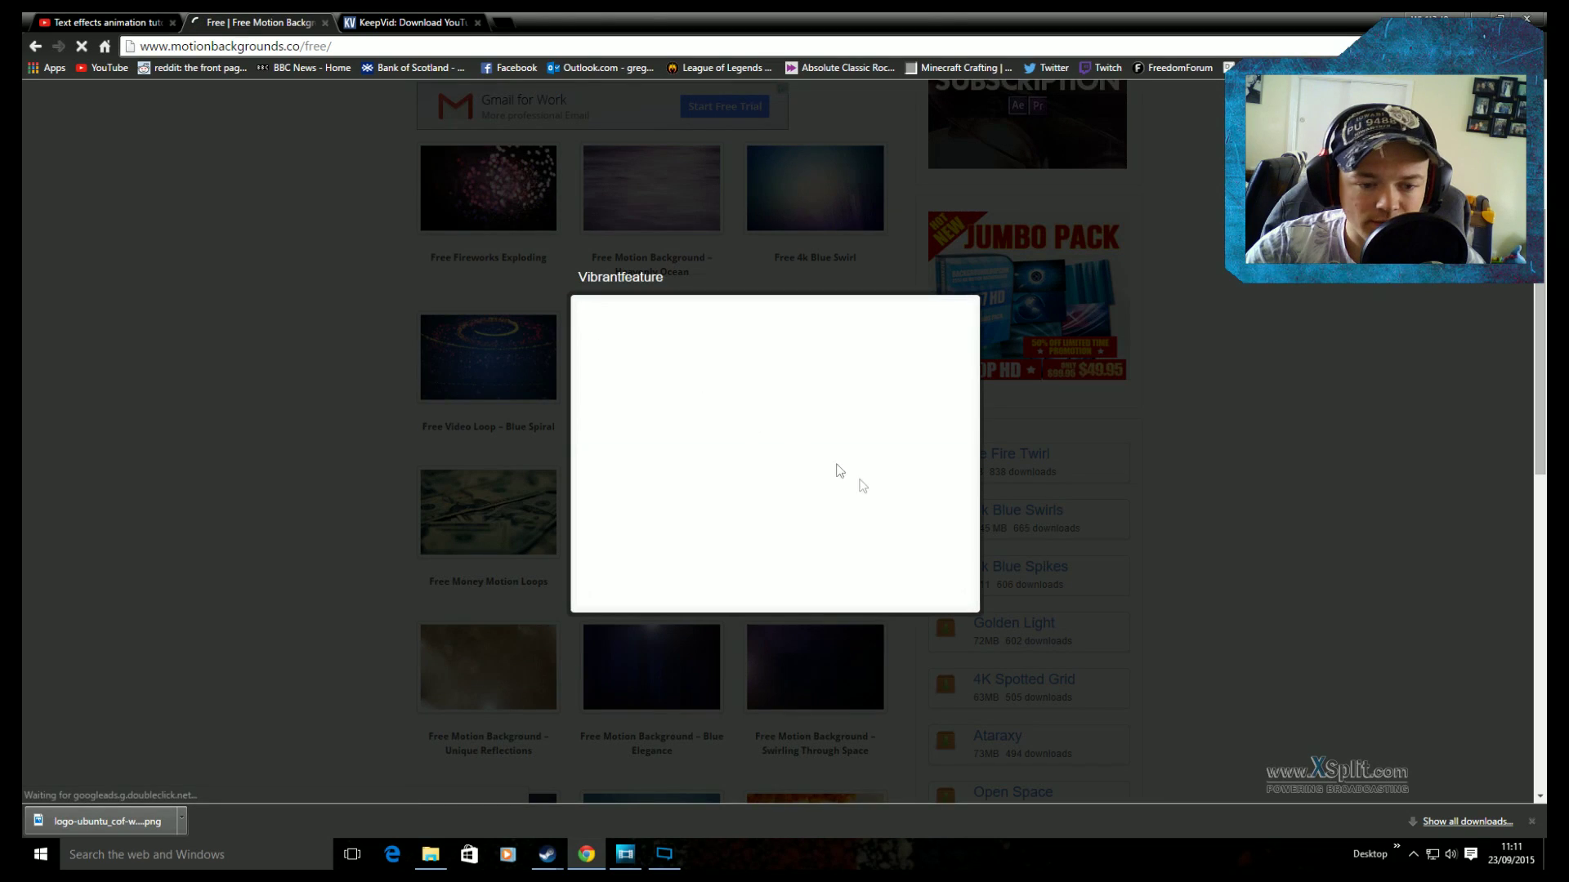
click(916, 560)
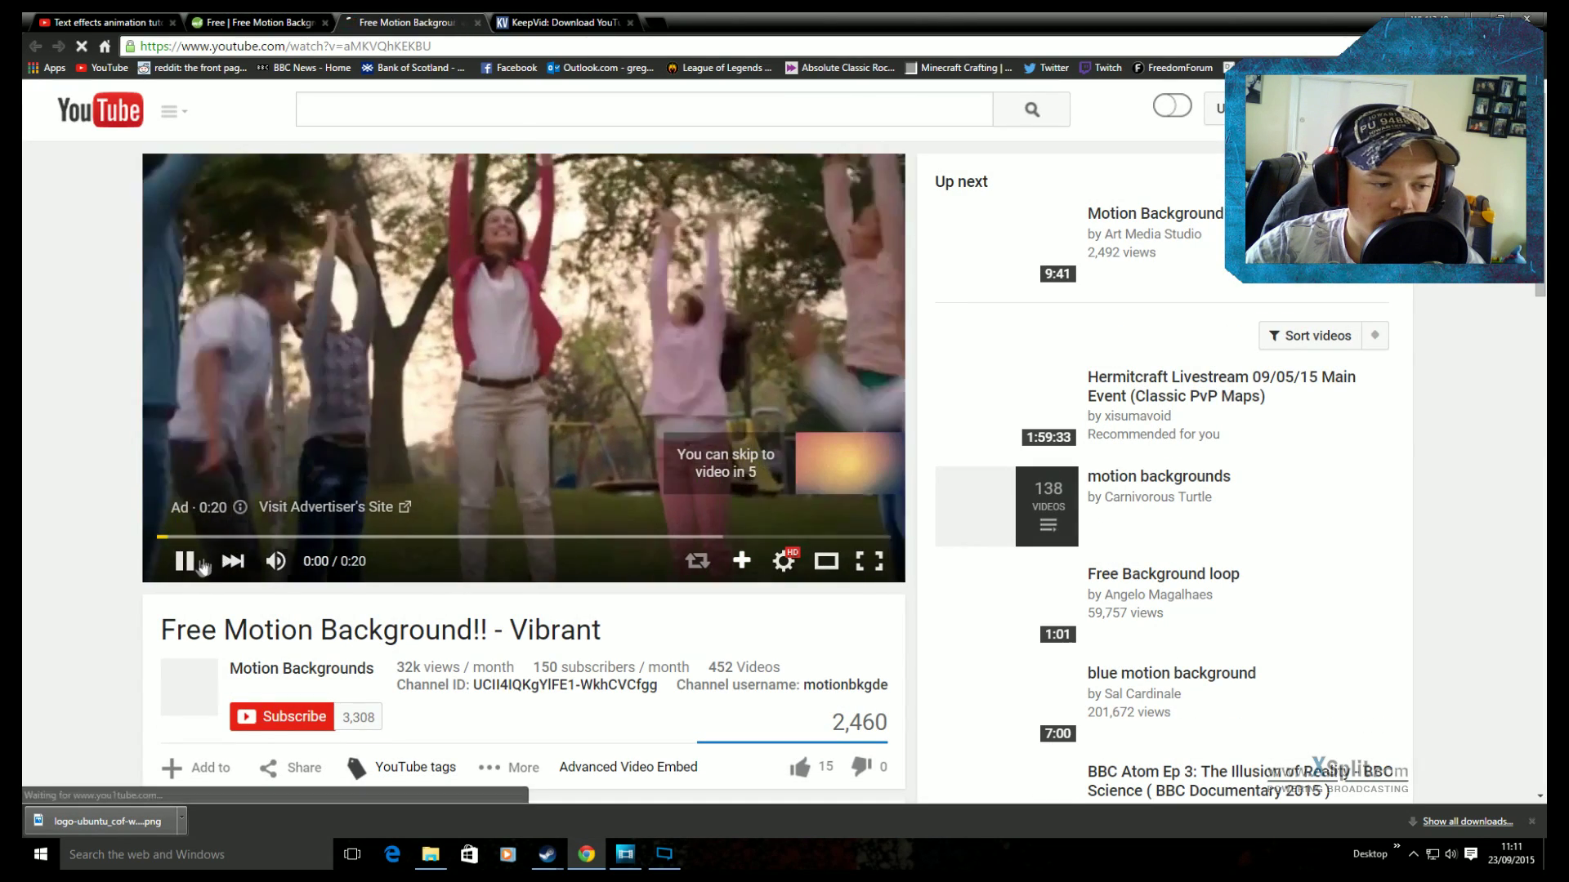
drag(439, 45, 140, 46)
right_click(226, 51)
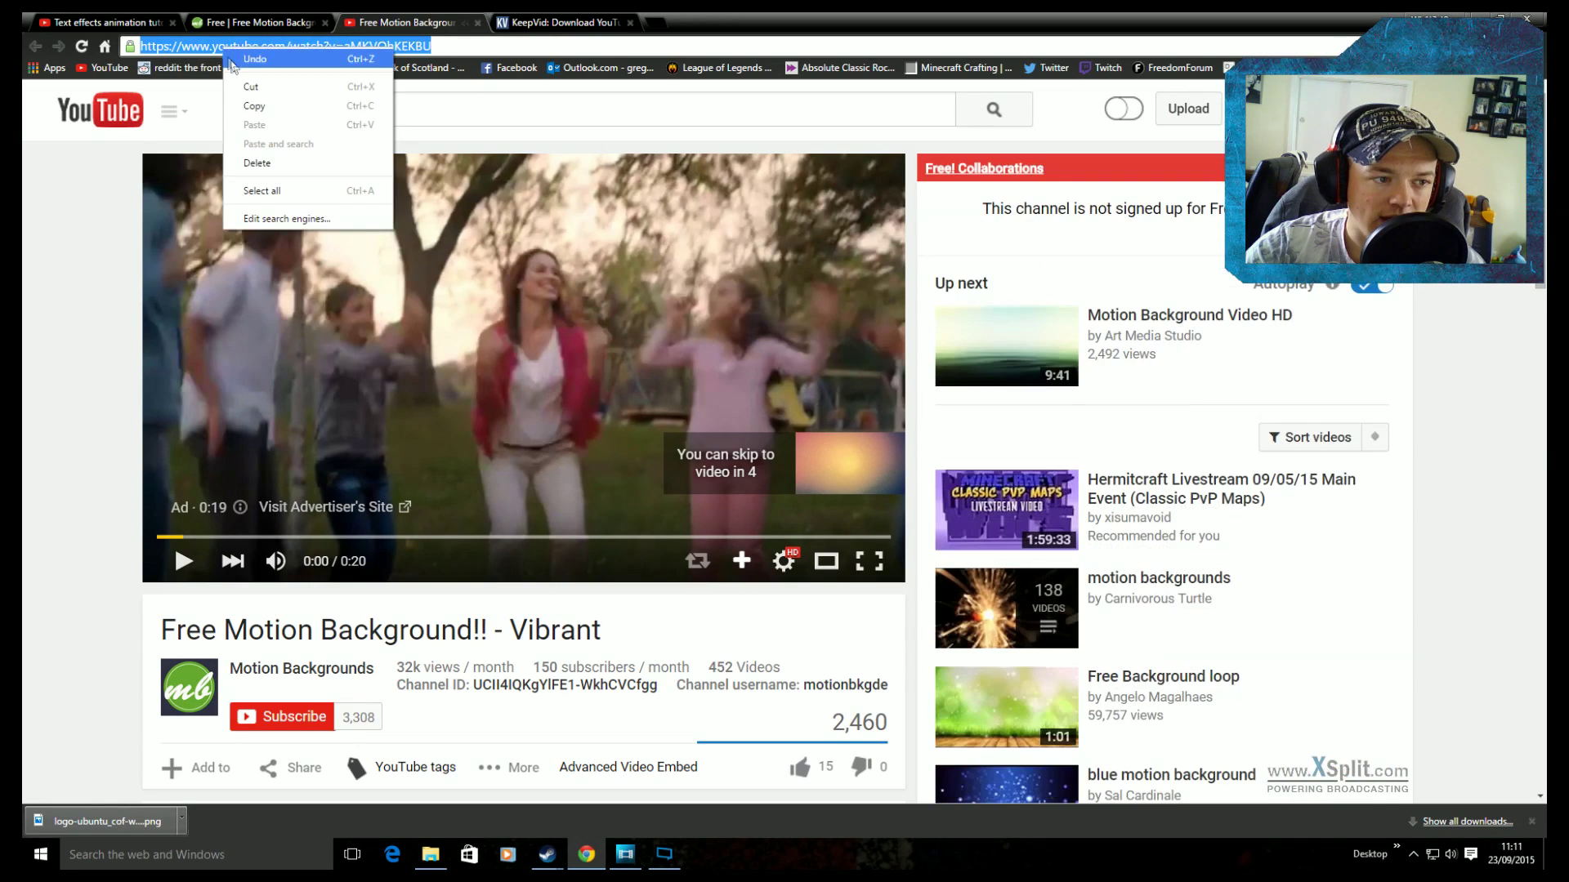
click(260, 105)
Step: Paste the Vibrant video's YouTube address into KeepVid and fetch the download links
click(553, 23)
click(548, 153)
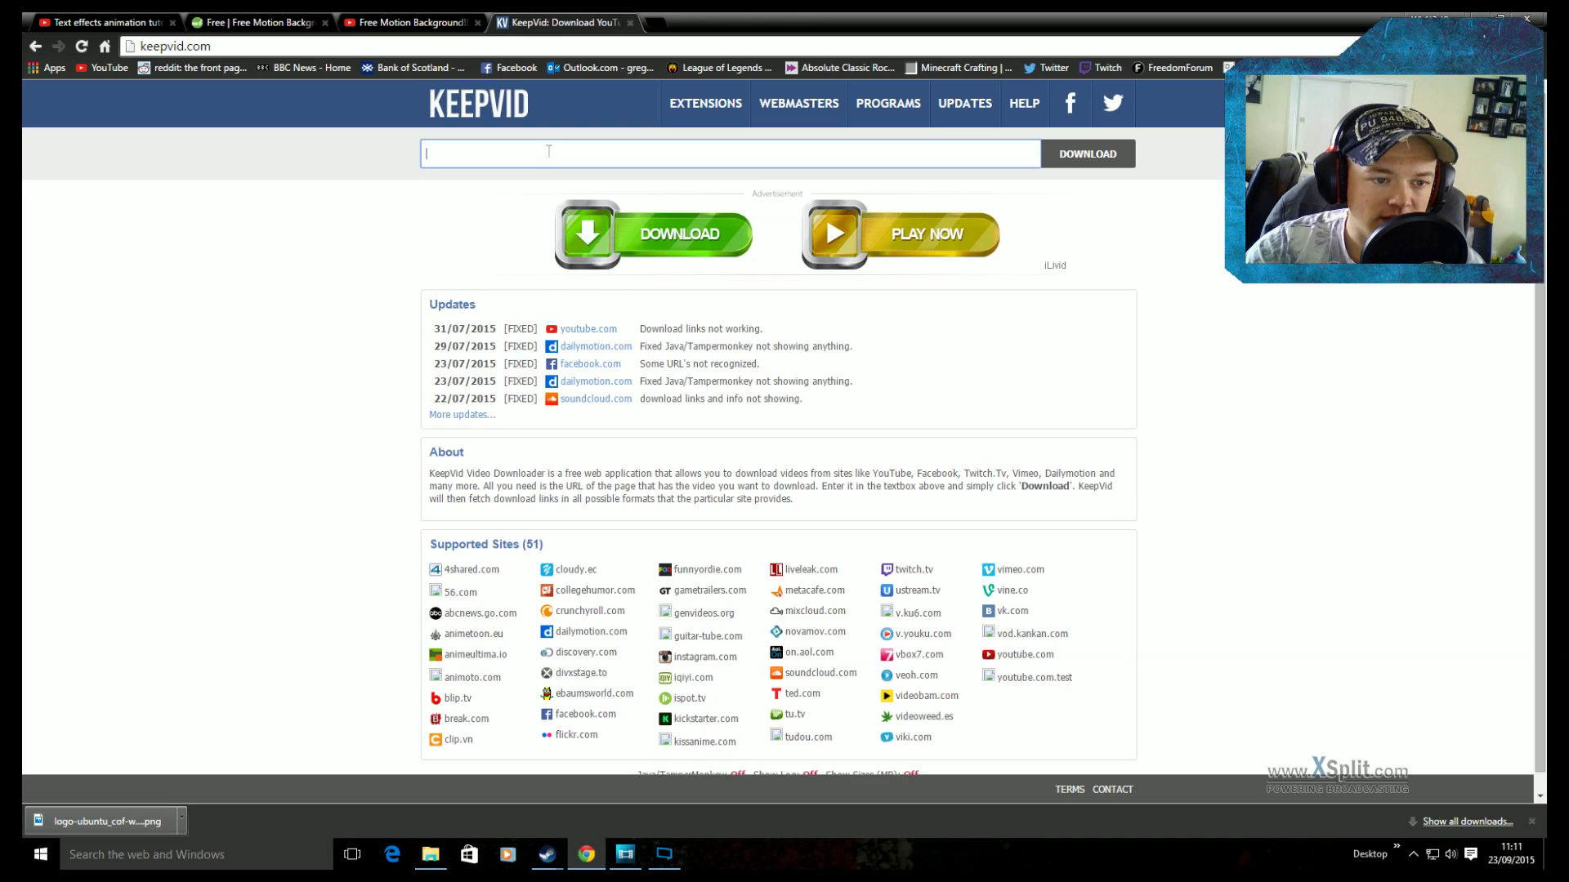
right_click(548, 153)
click(601, 249)
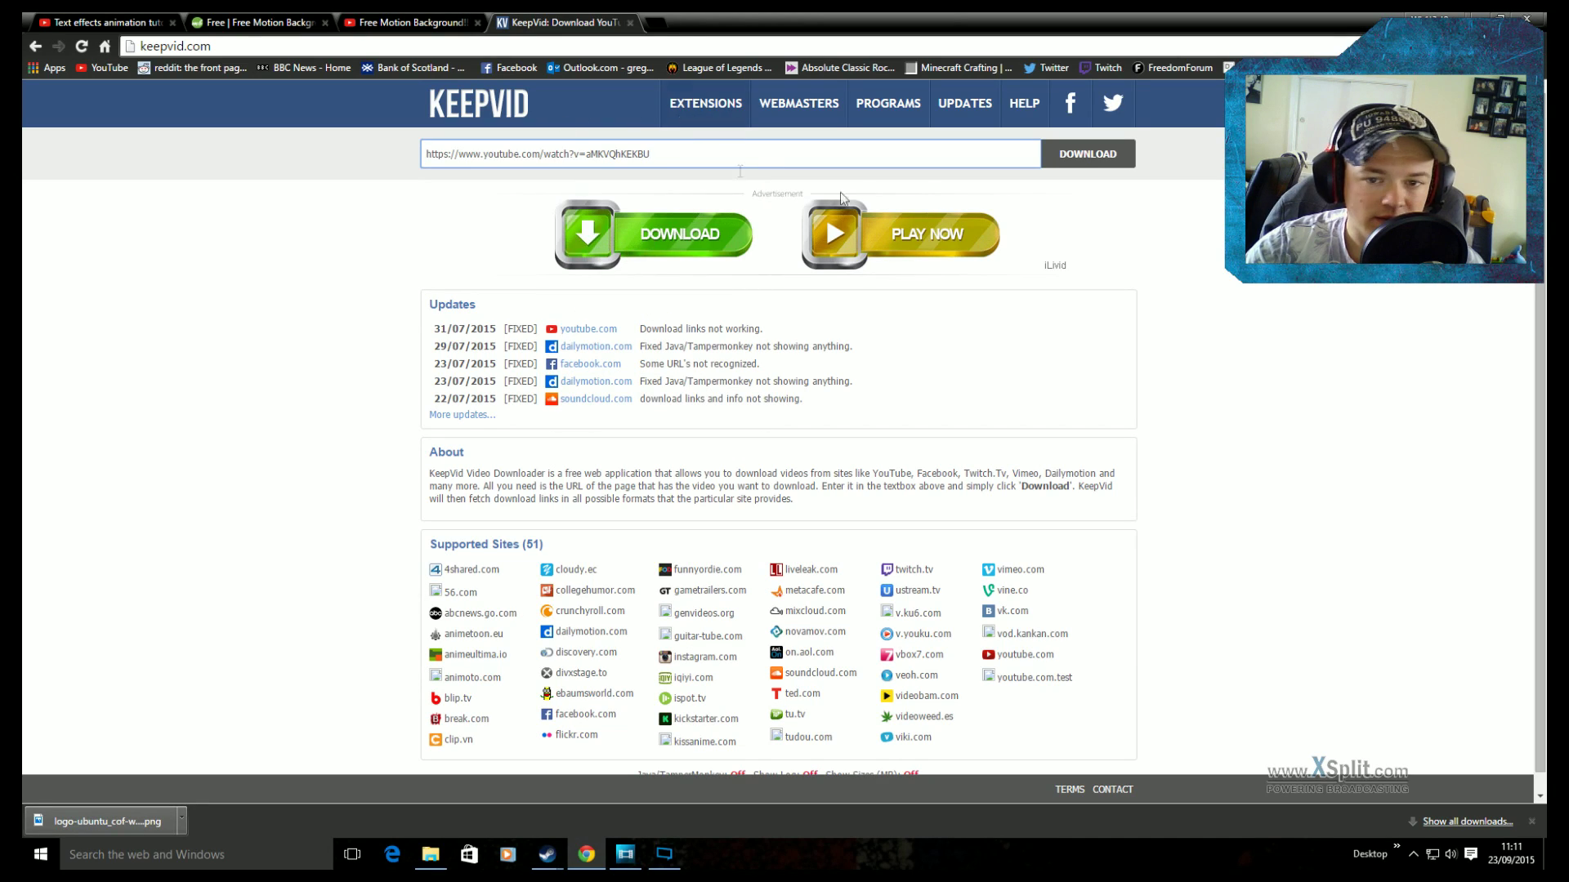
click(1087, 155)
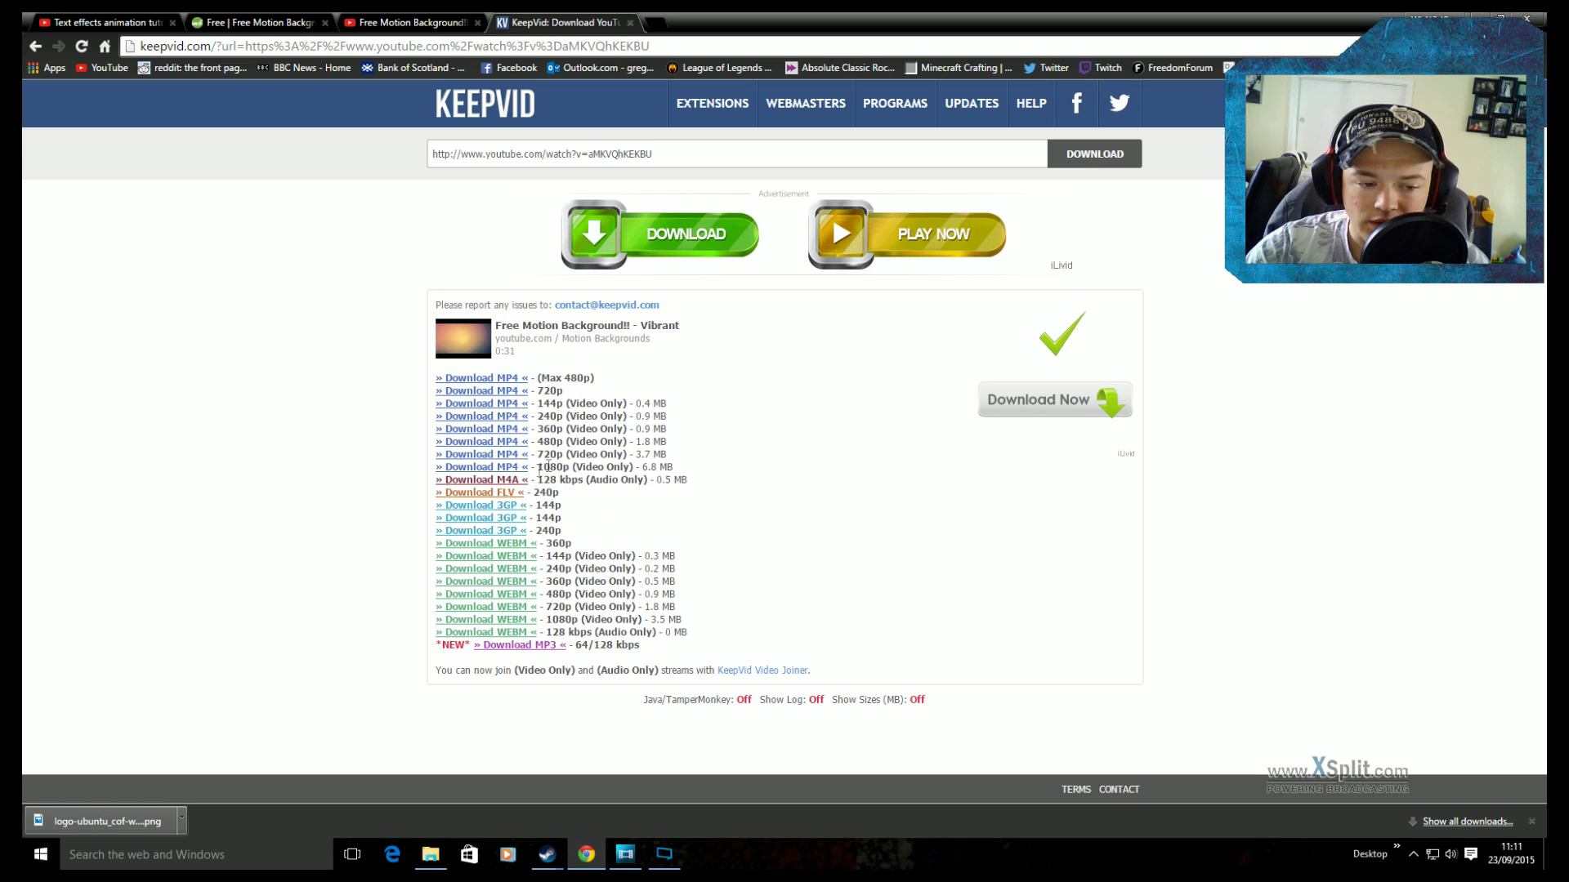
Step: Start saving the 1080p MP4 link, cancel the save, and switch back to Movie Studio
right_click(497, 467)
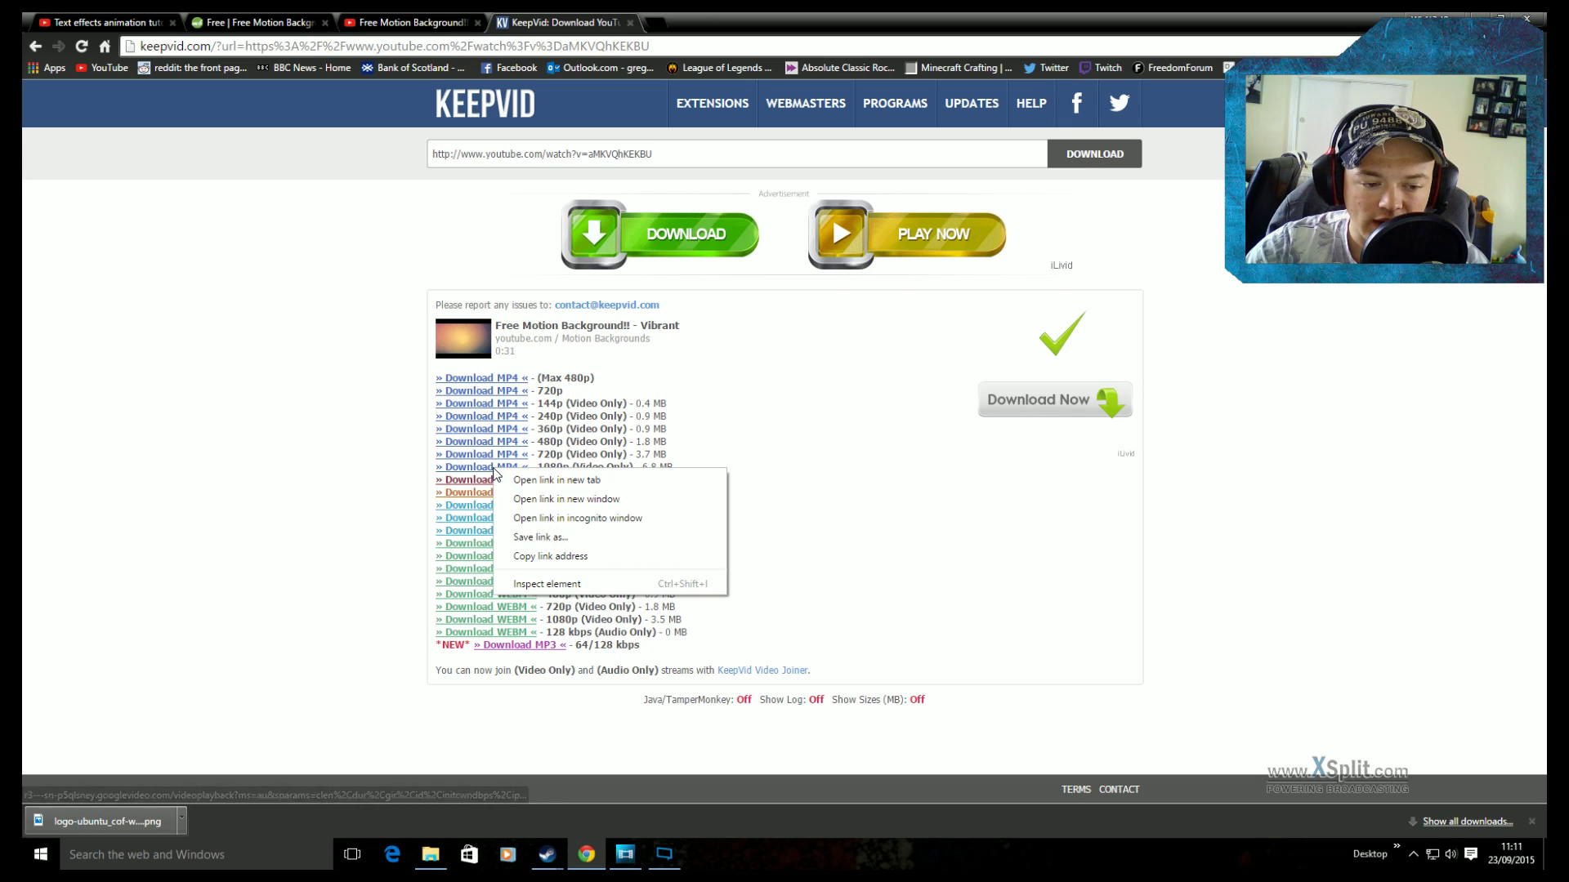
click(563, 538)
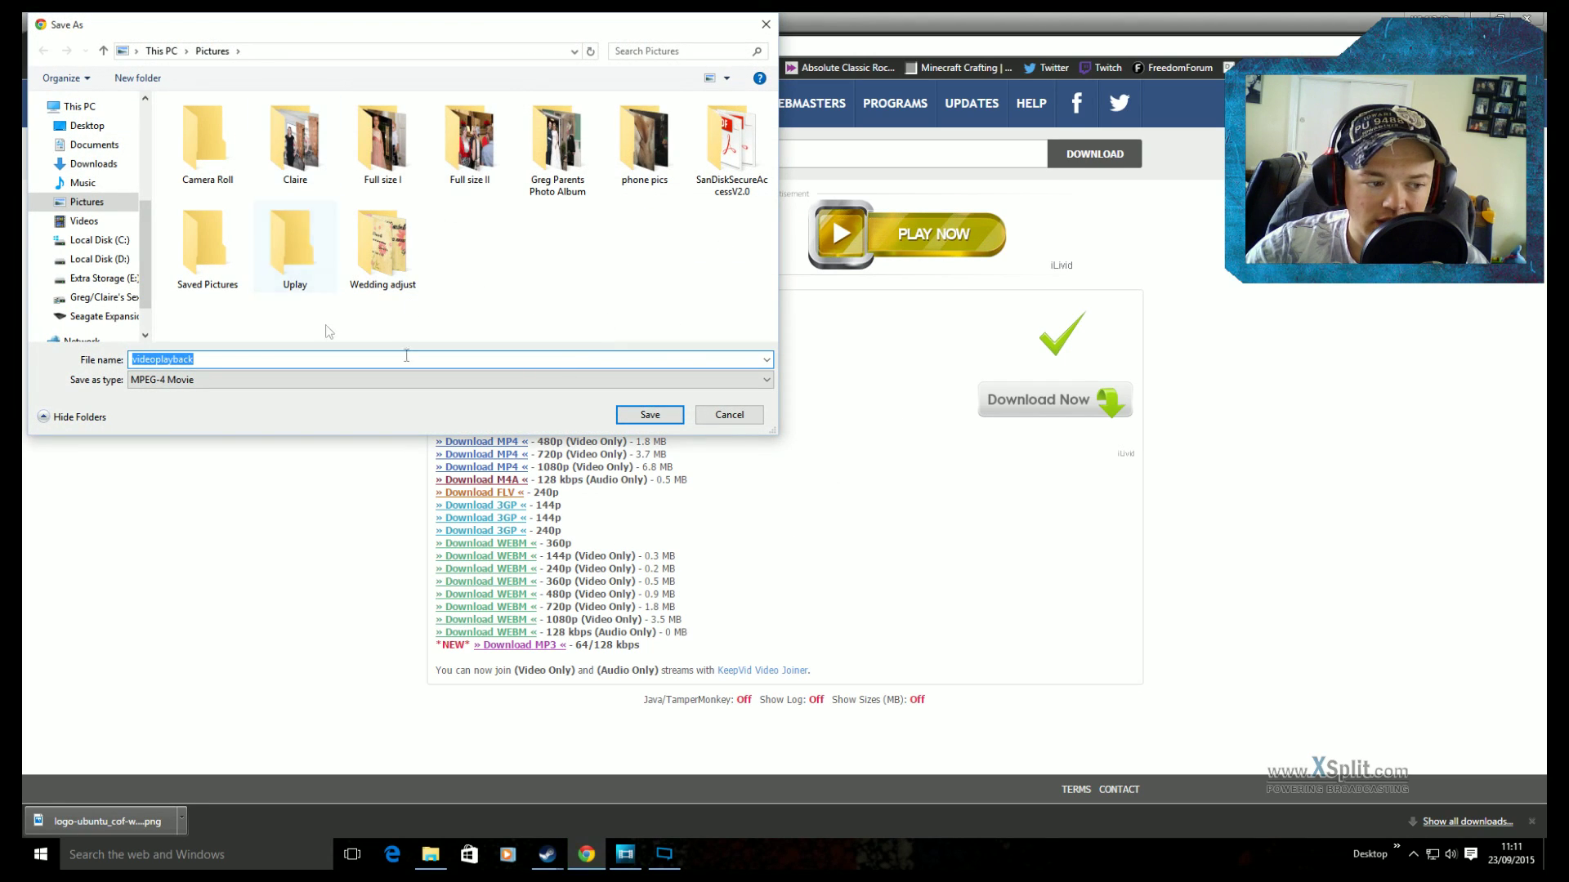
click(713, 416)
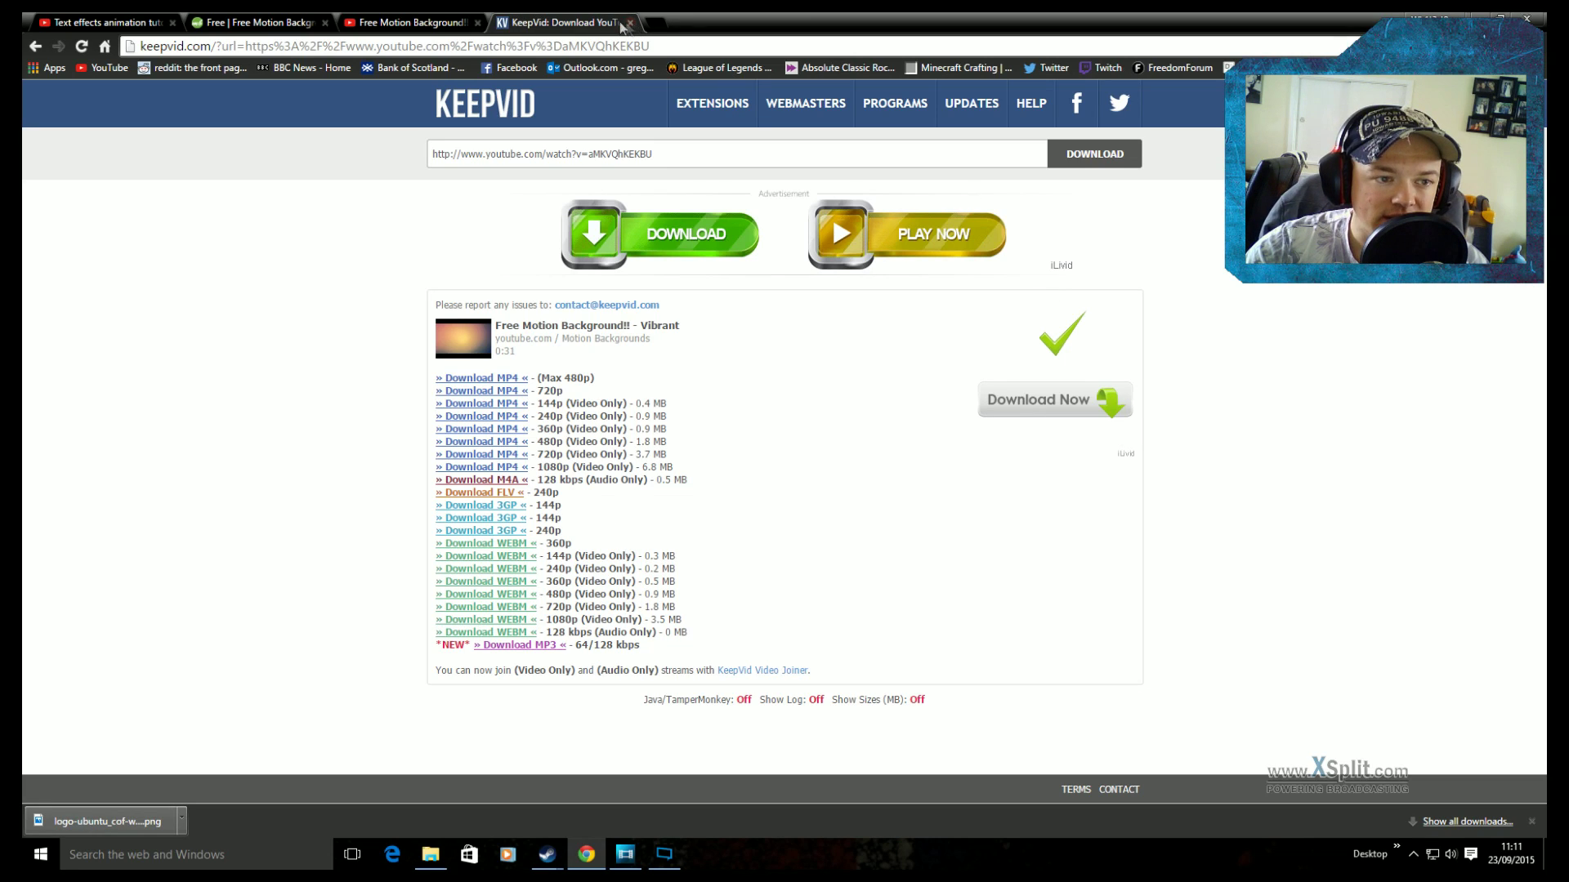
key(alt+Tab)
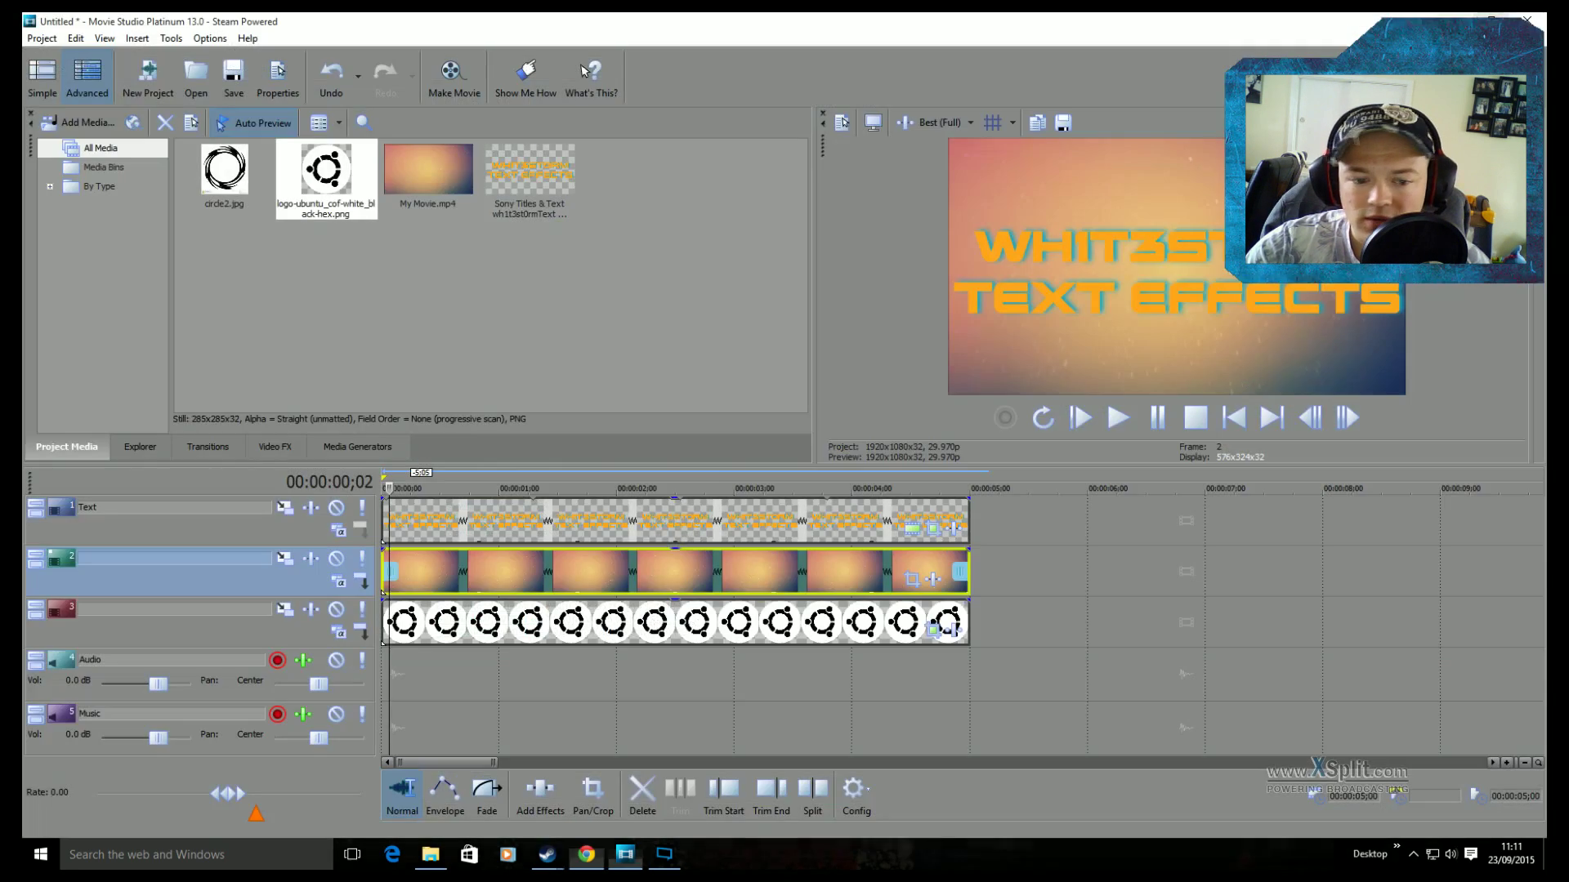
Step: Select the WHIT3STORM text clip at the project start and open its Pan/Crop effect settings
click(411, 521)
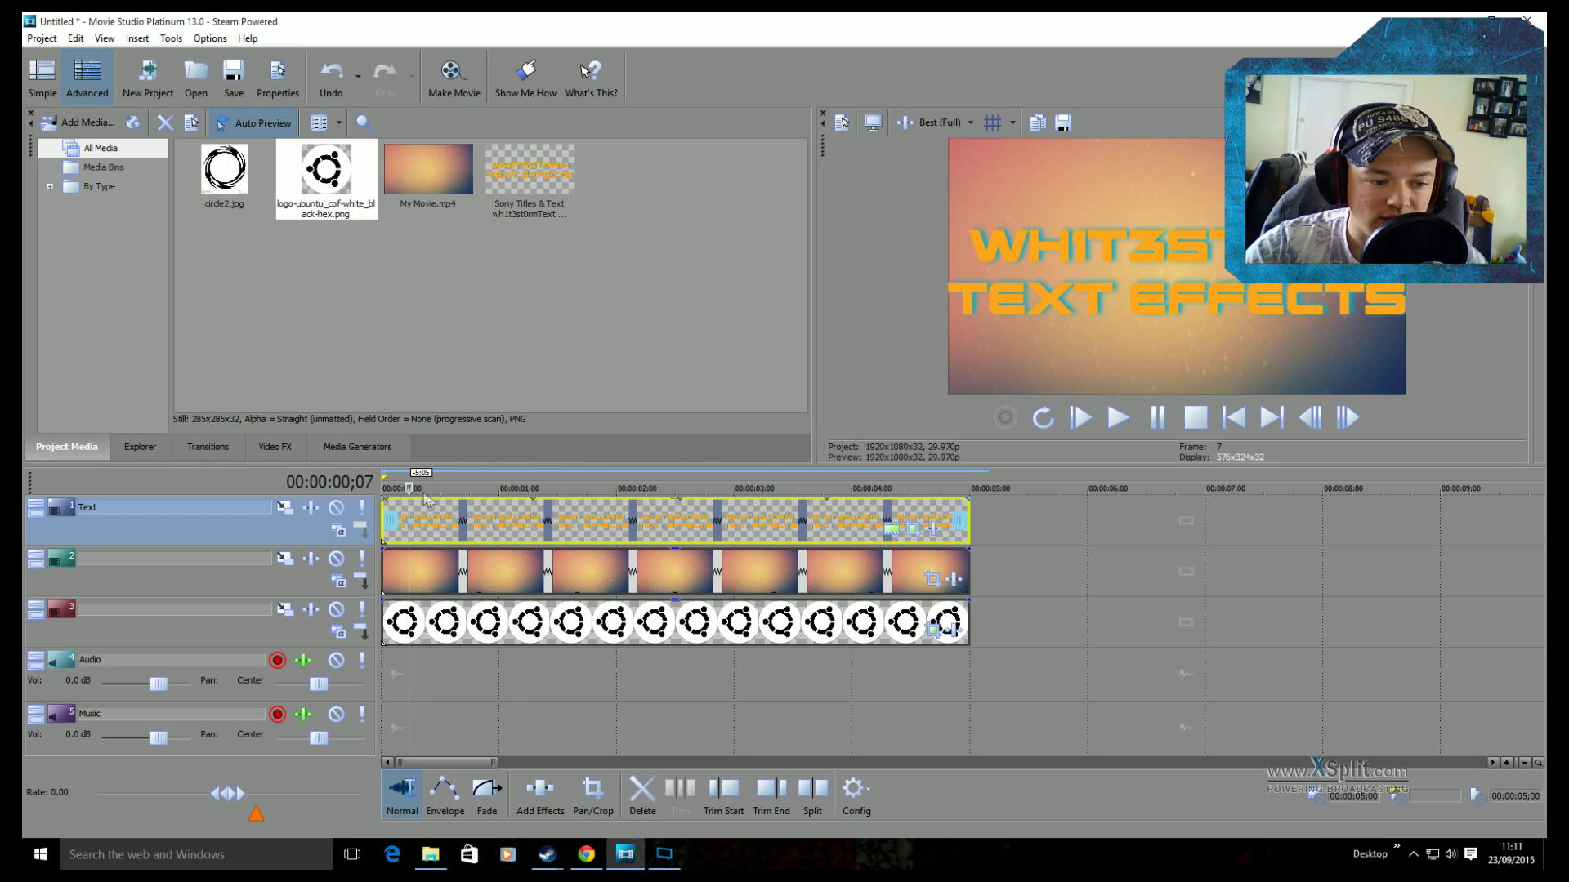
click(384, 484)
right_click(452, 527)
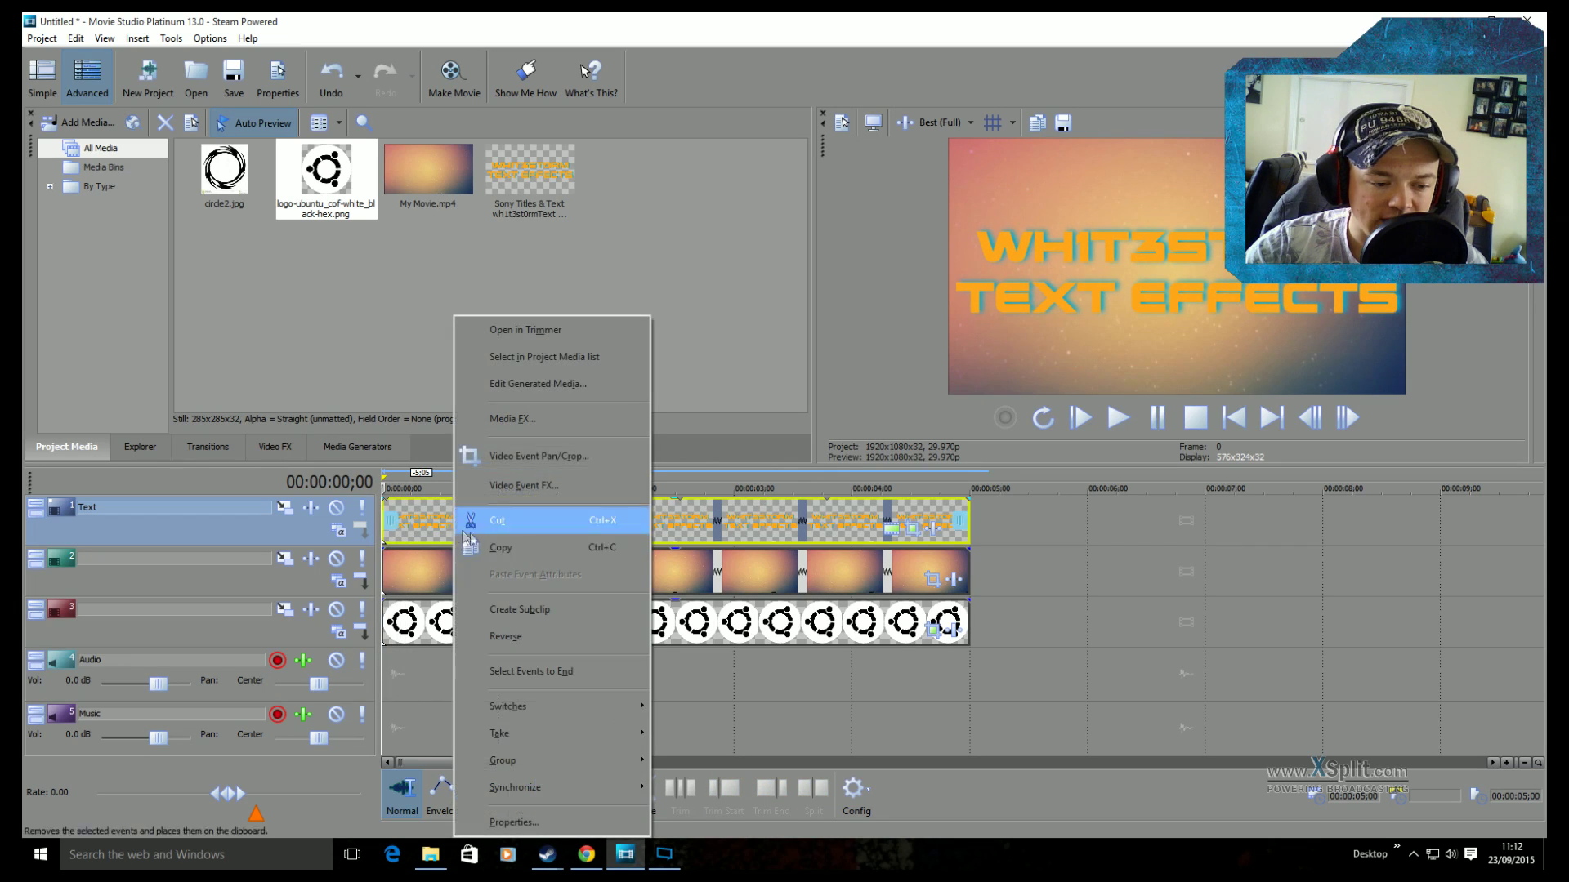
click(523, 485)
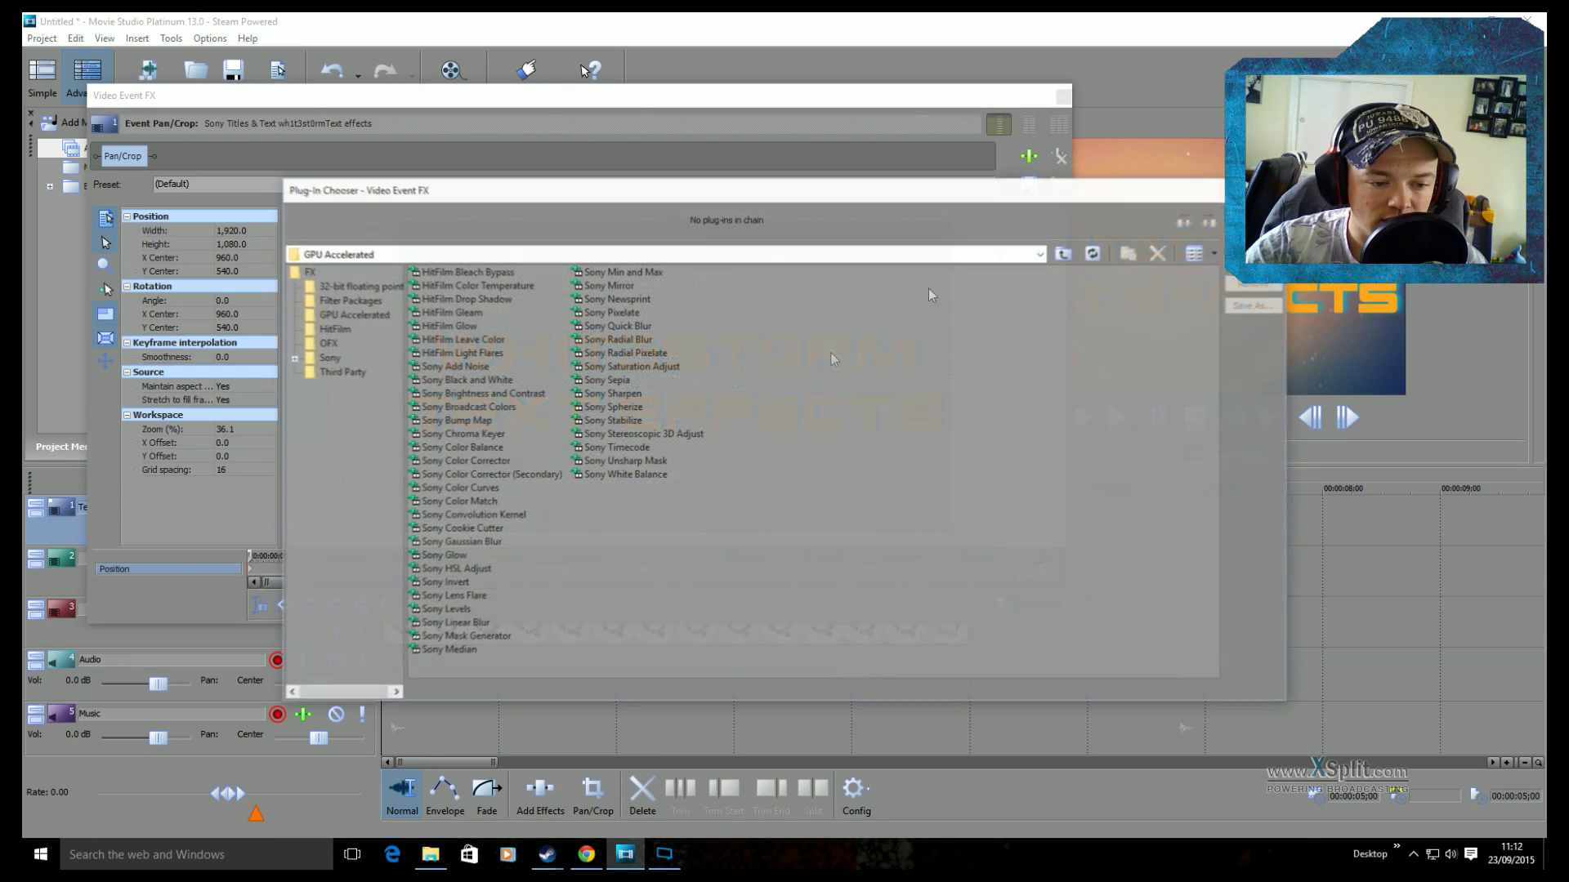
key(Escape)
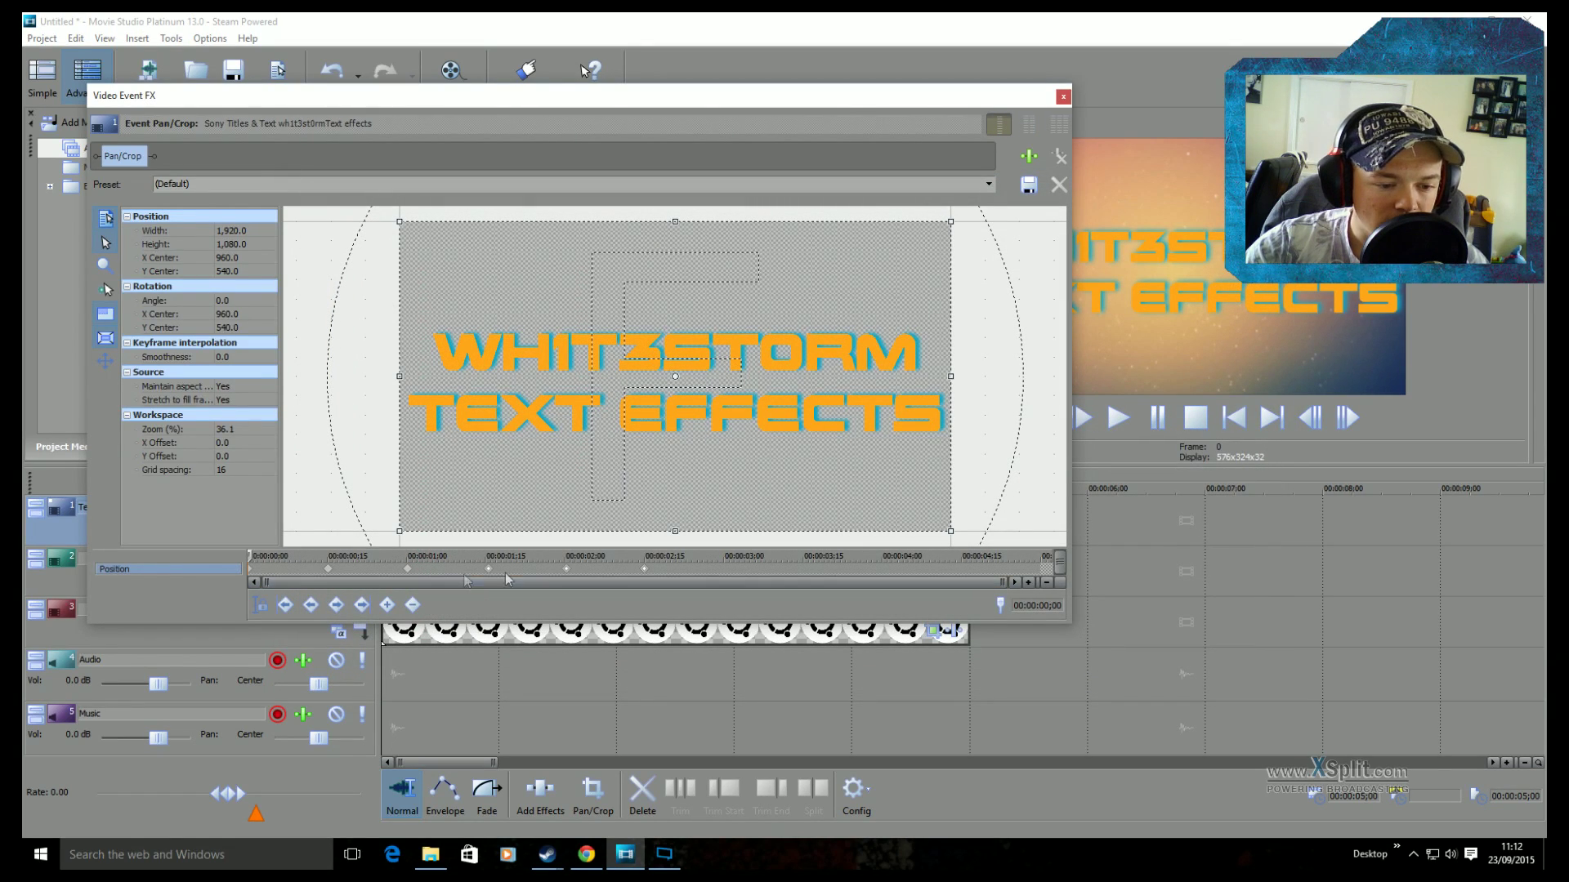
Step: Scrub the text's pan/crop keyframes, play the preview, and close the effect window
drag(248, 557, 393, 528)
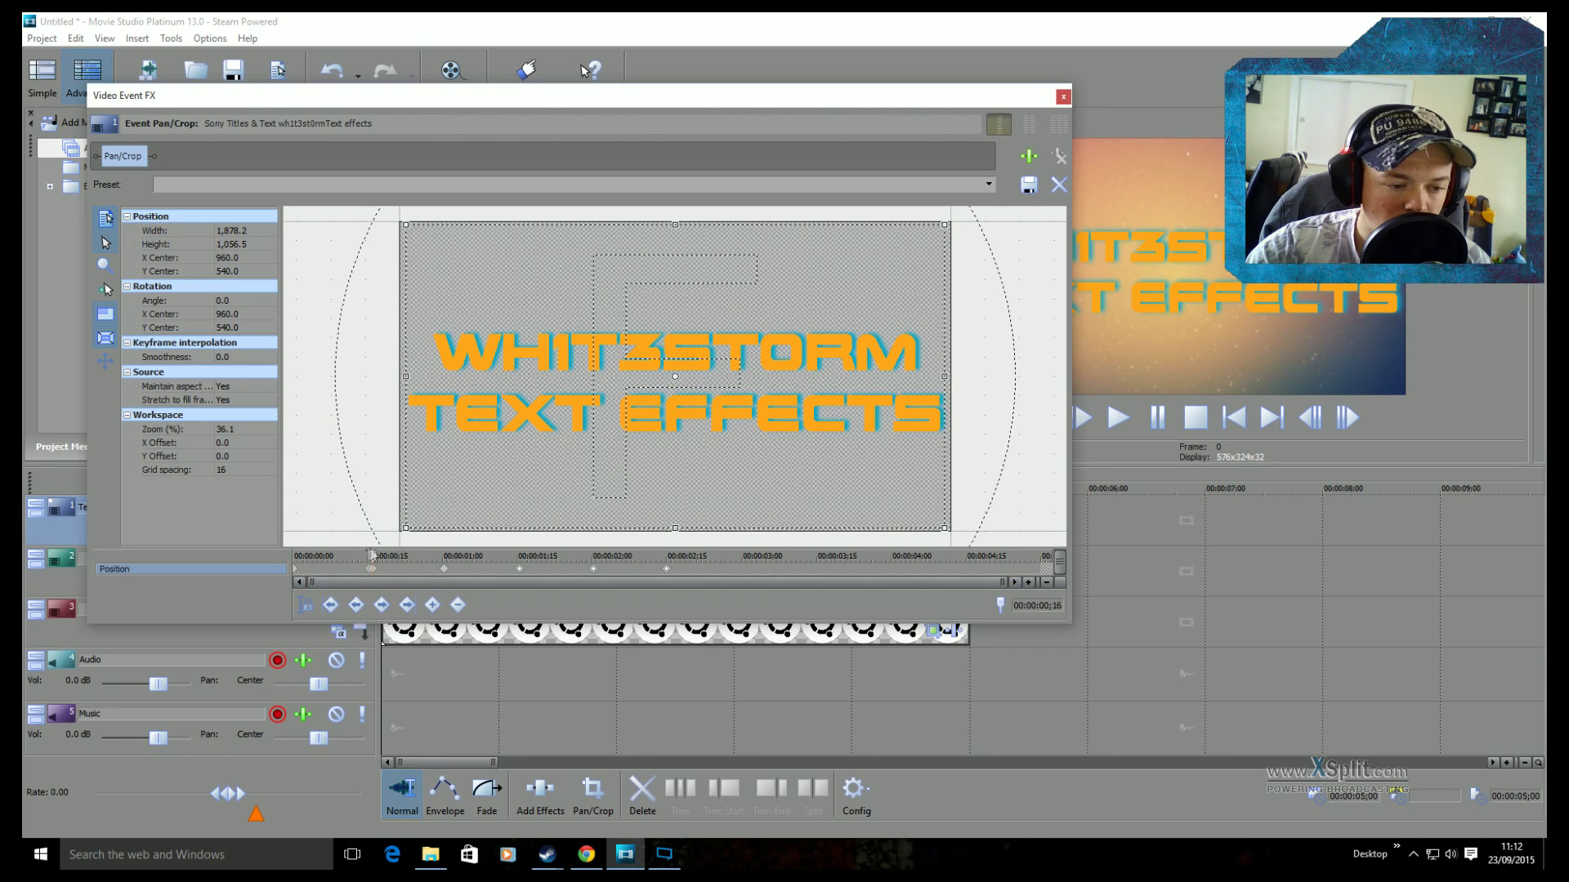
drag(369, 552, 299, 552)
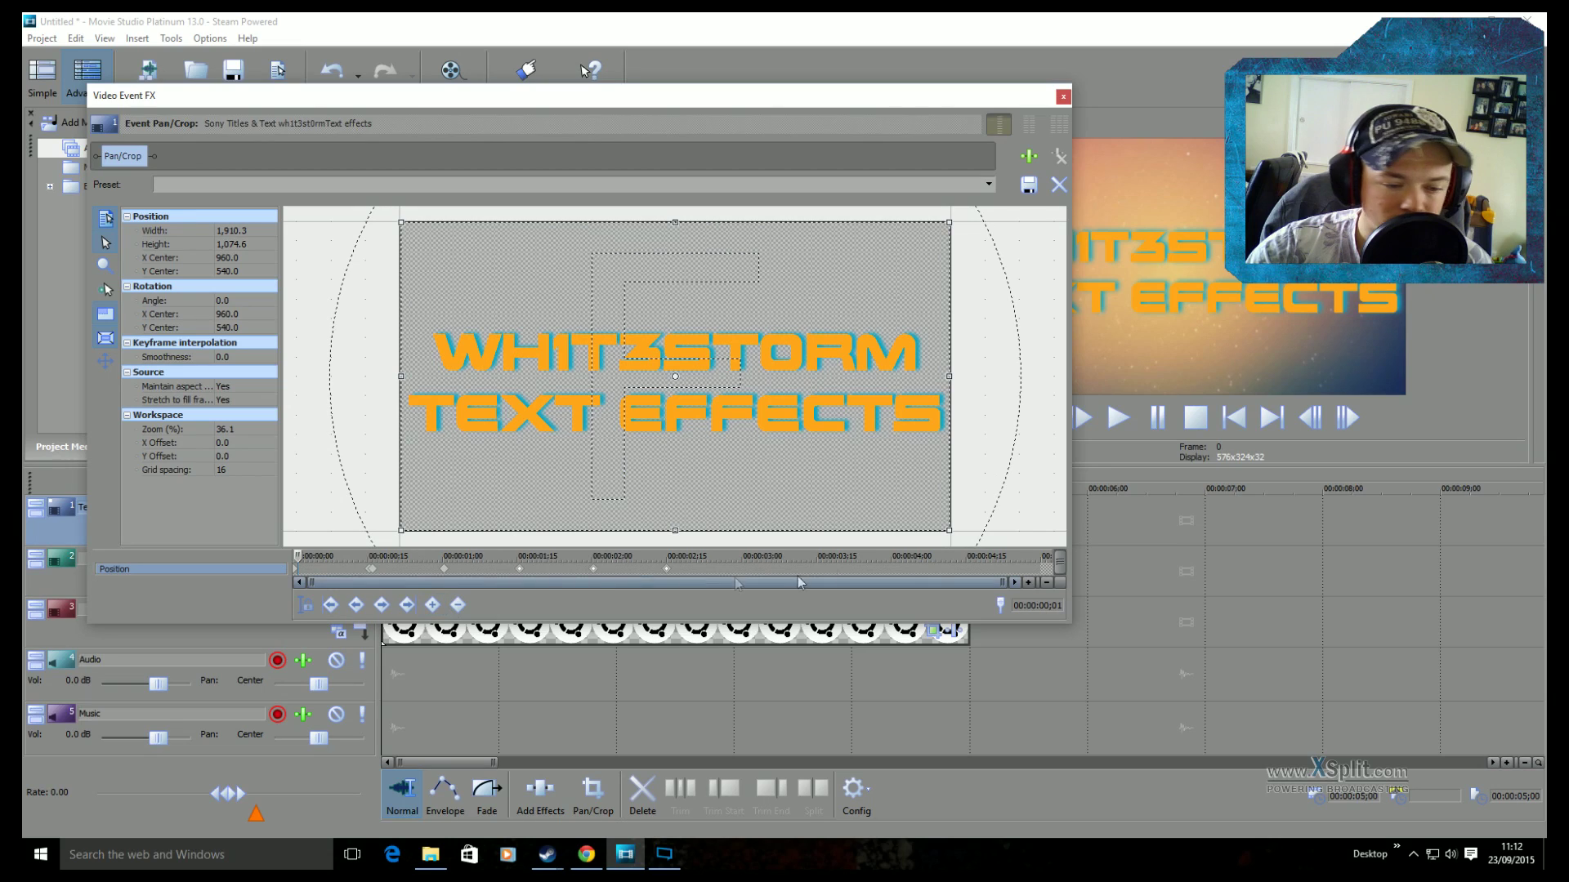
click(1117, 418)
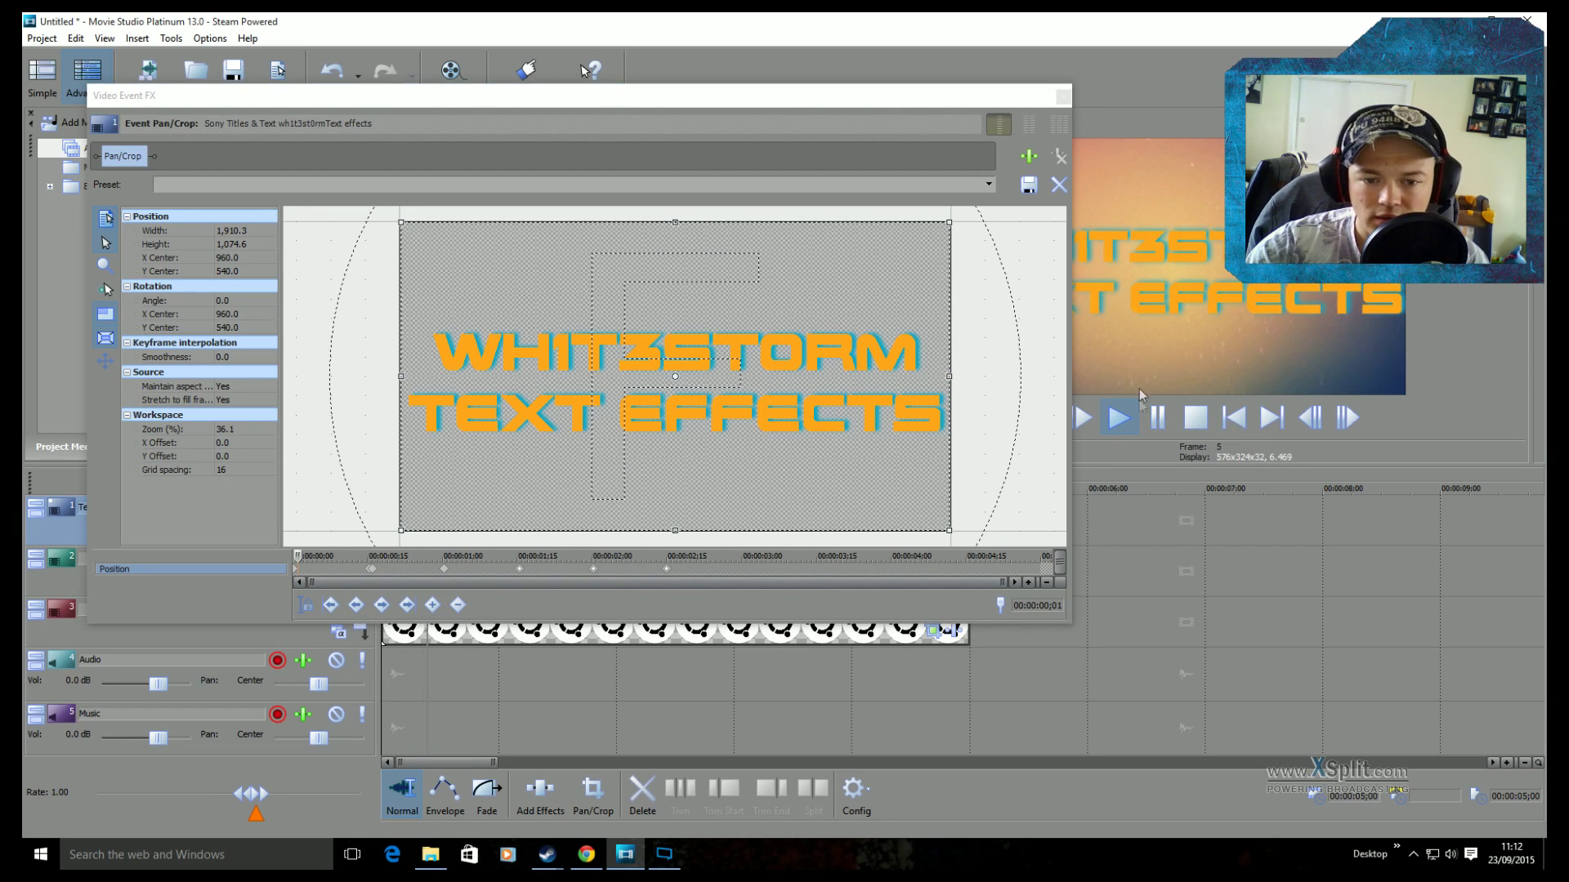
click(1063, 96)
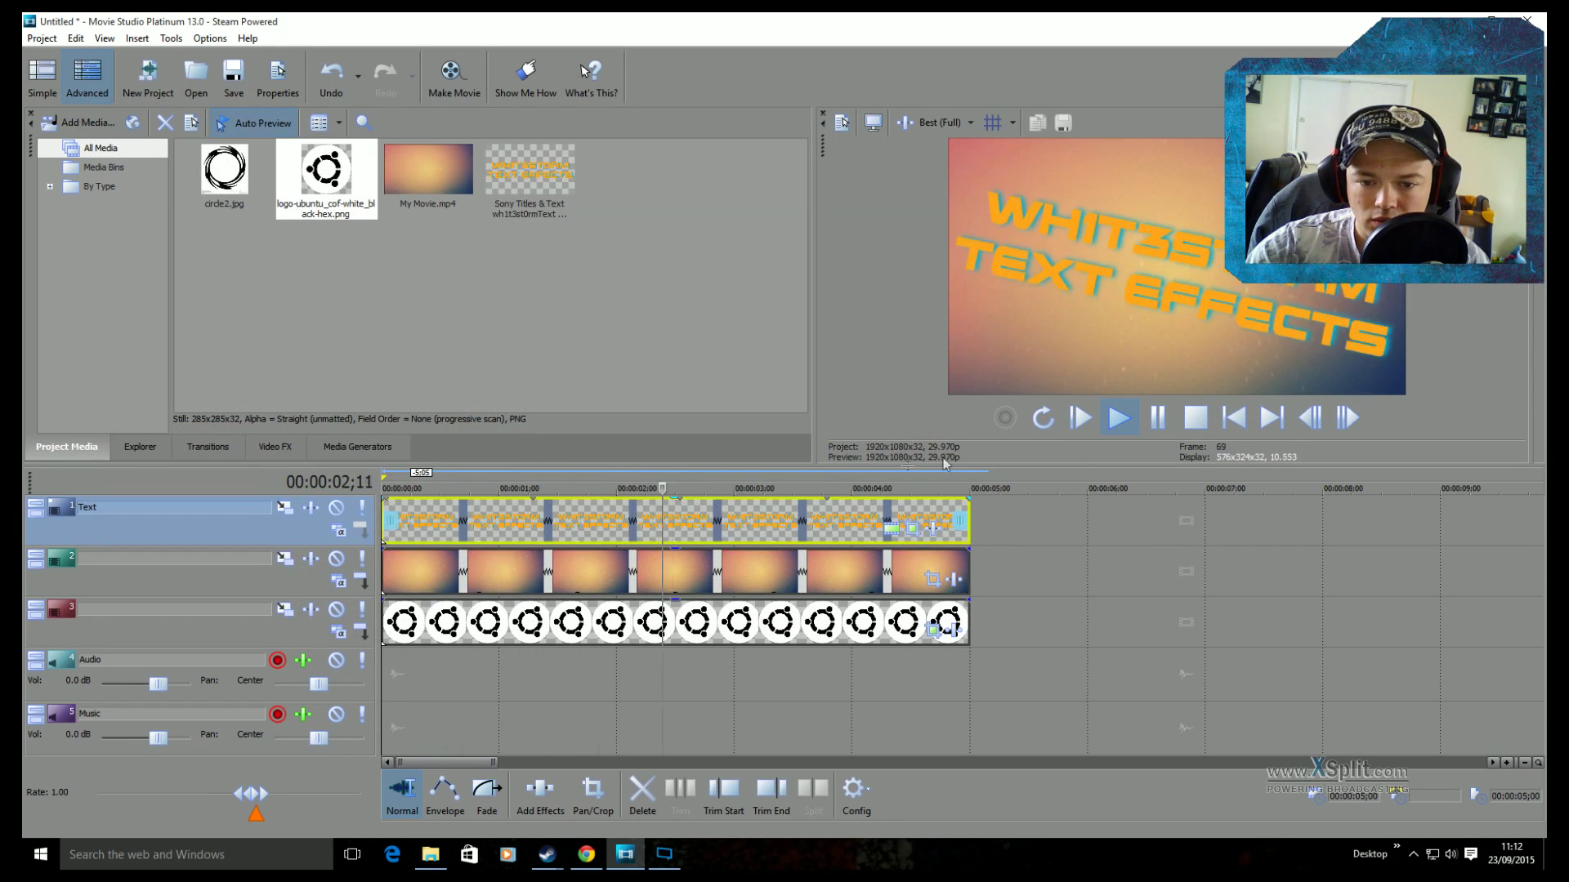
key(Return)
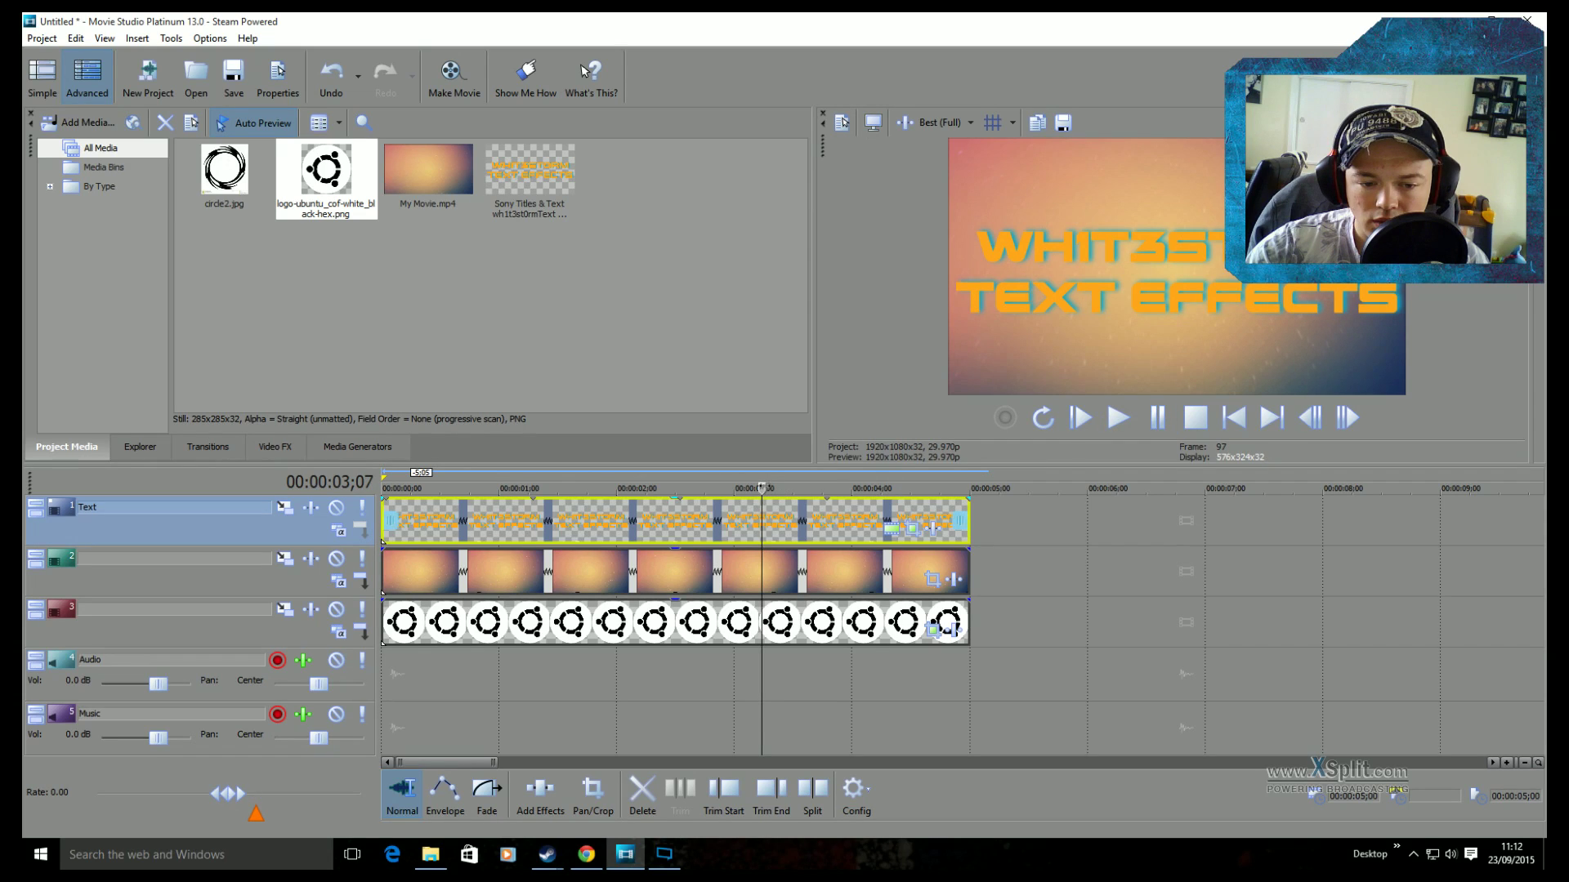
key(ctrl+Home)
key(space)
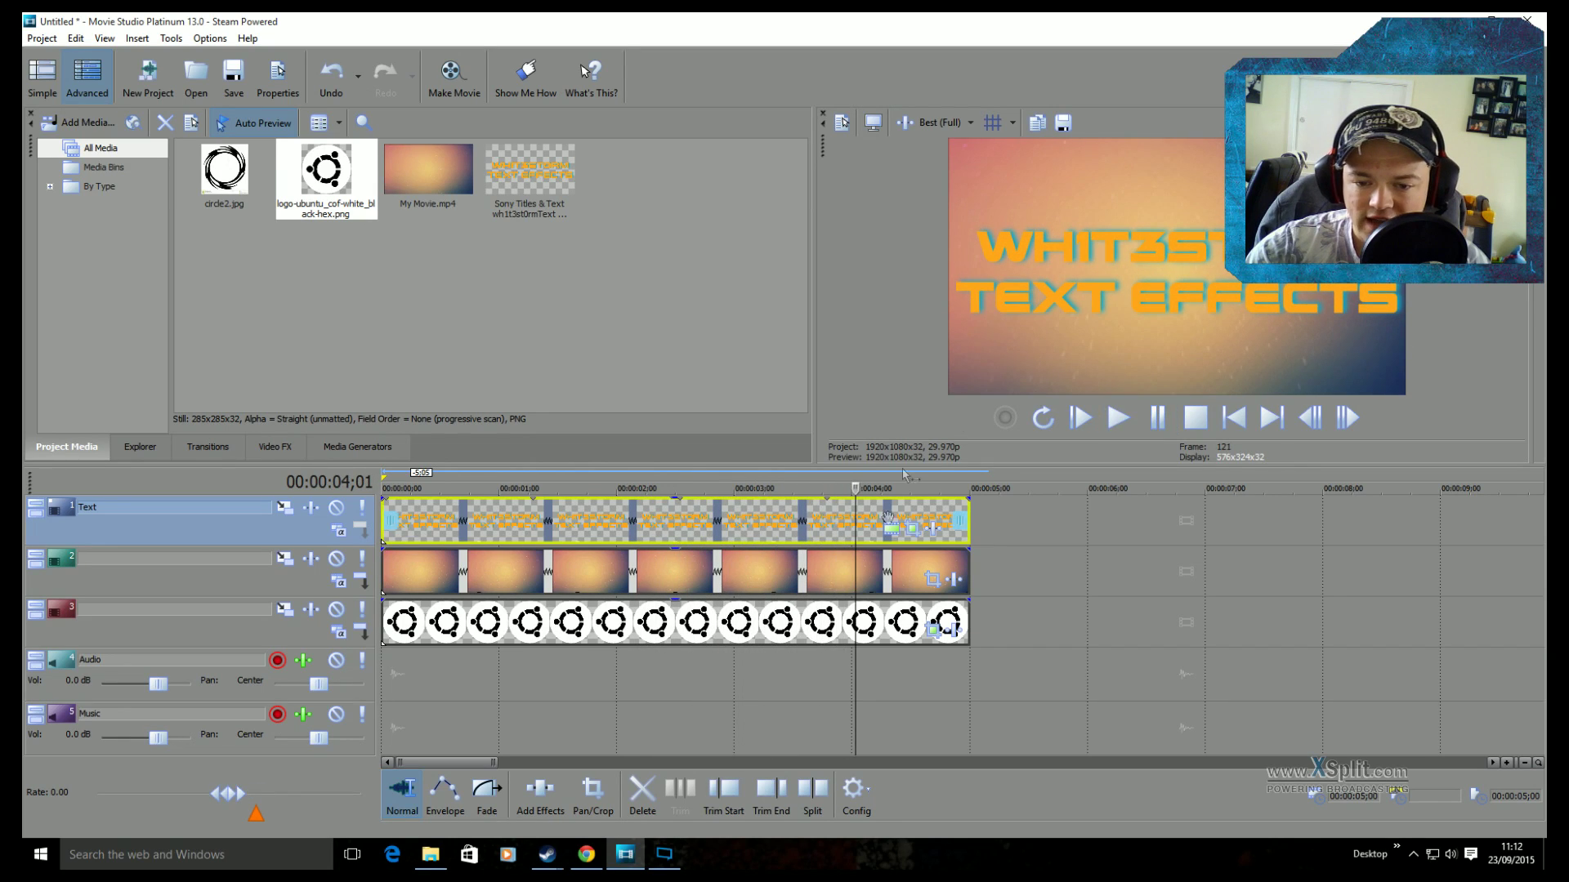
right_click(674, 530)
click(782, 483)
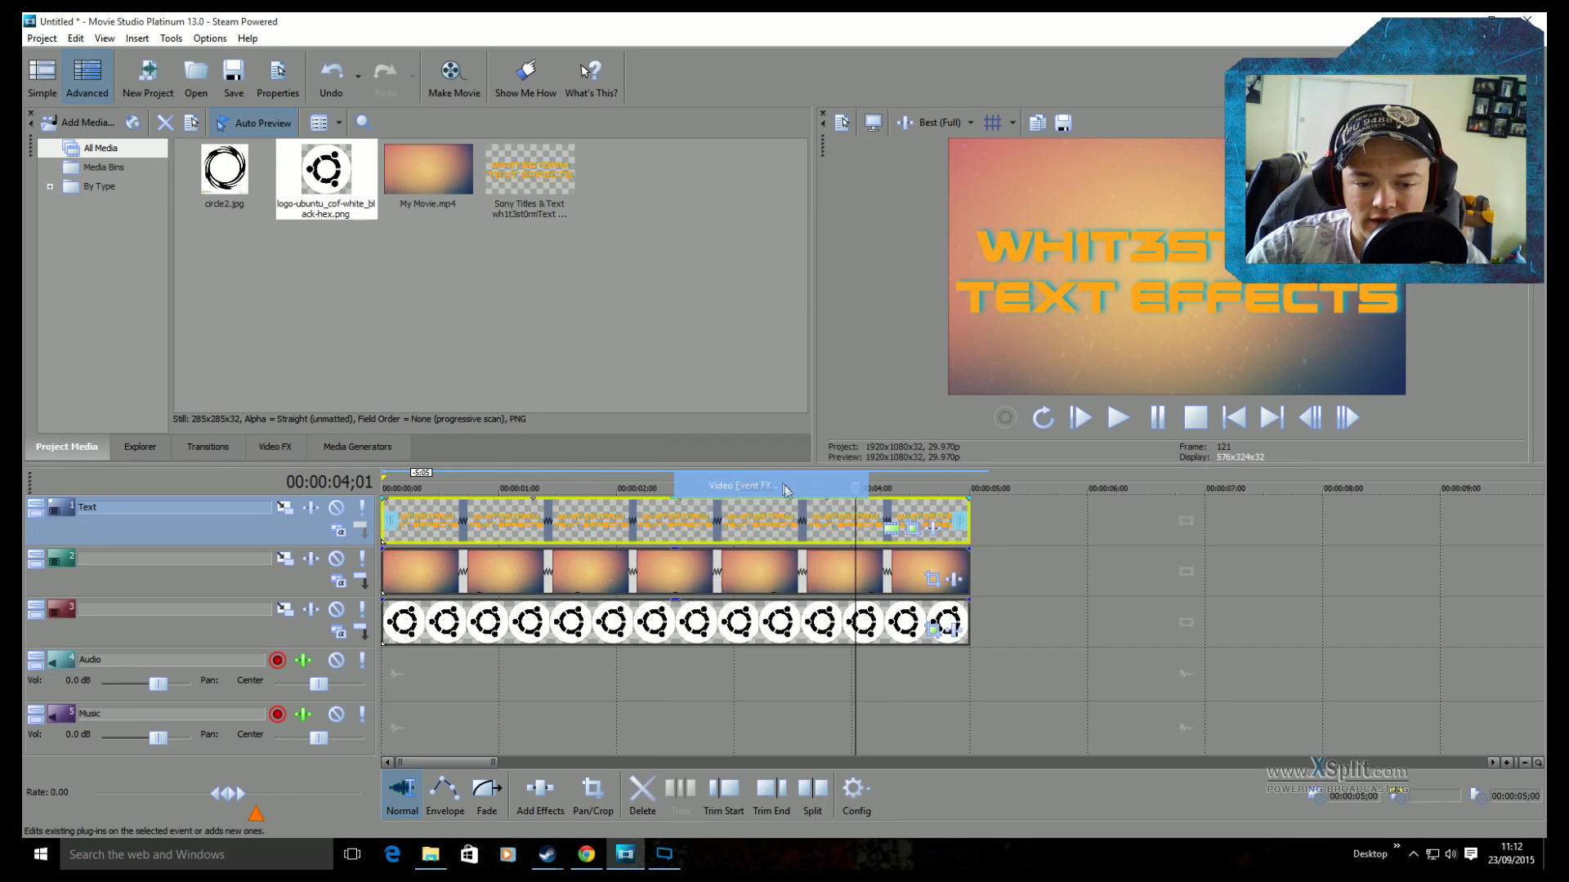
key(Escape)
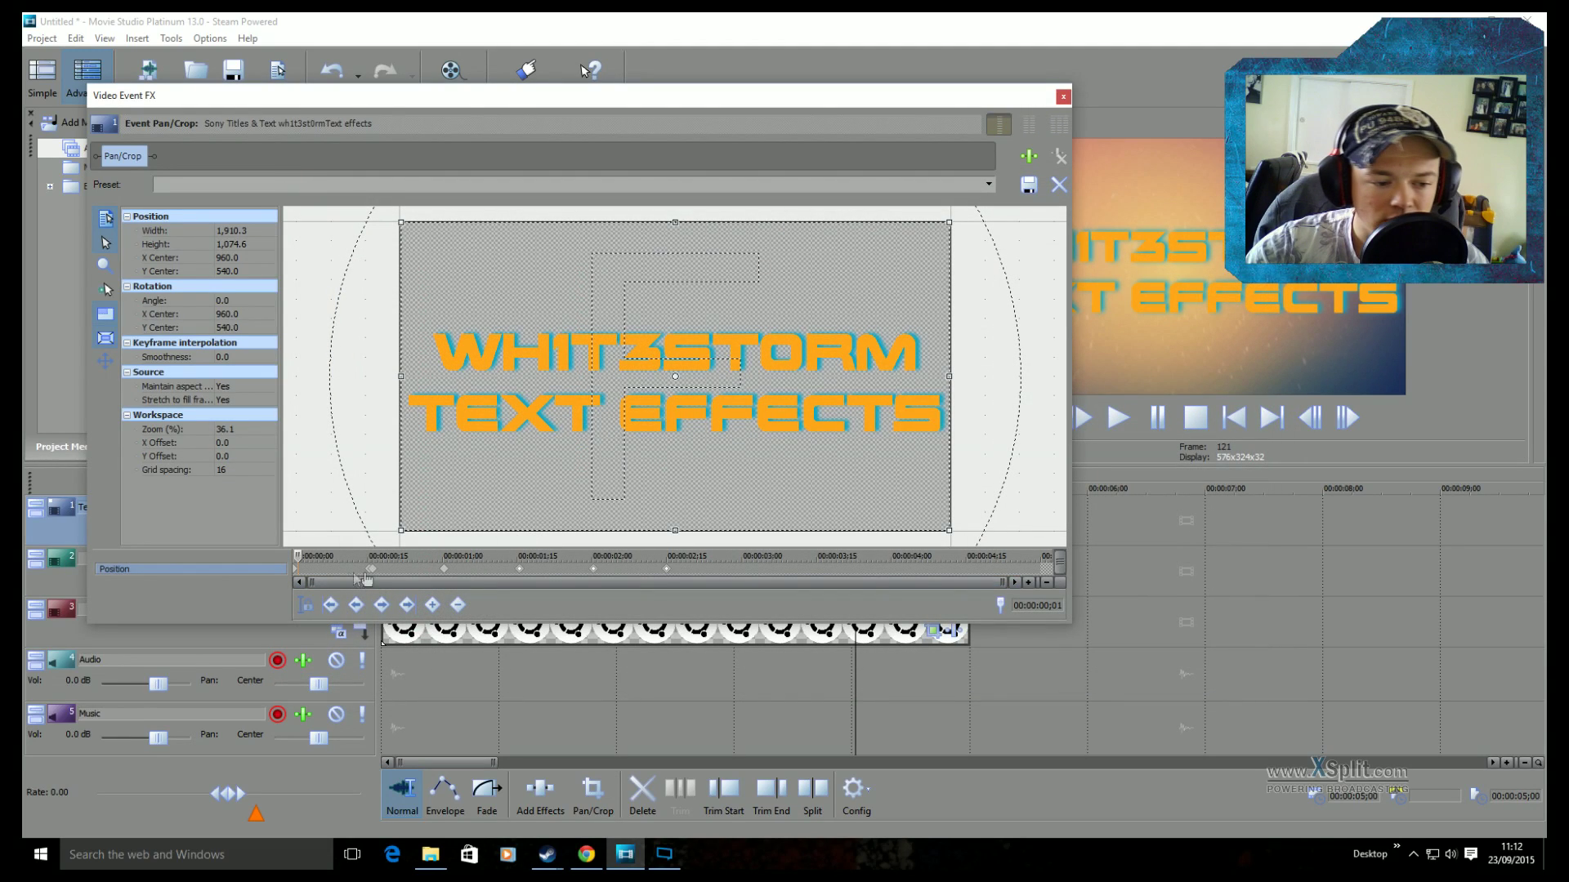
click(372, 570)
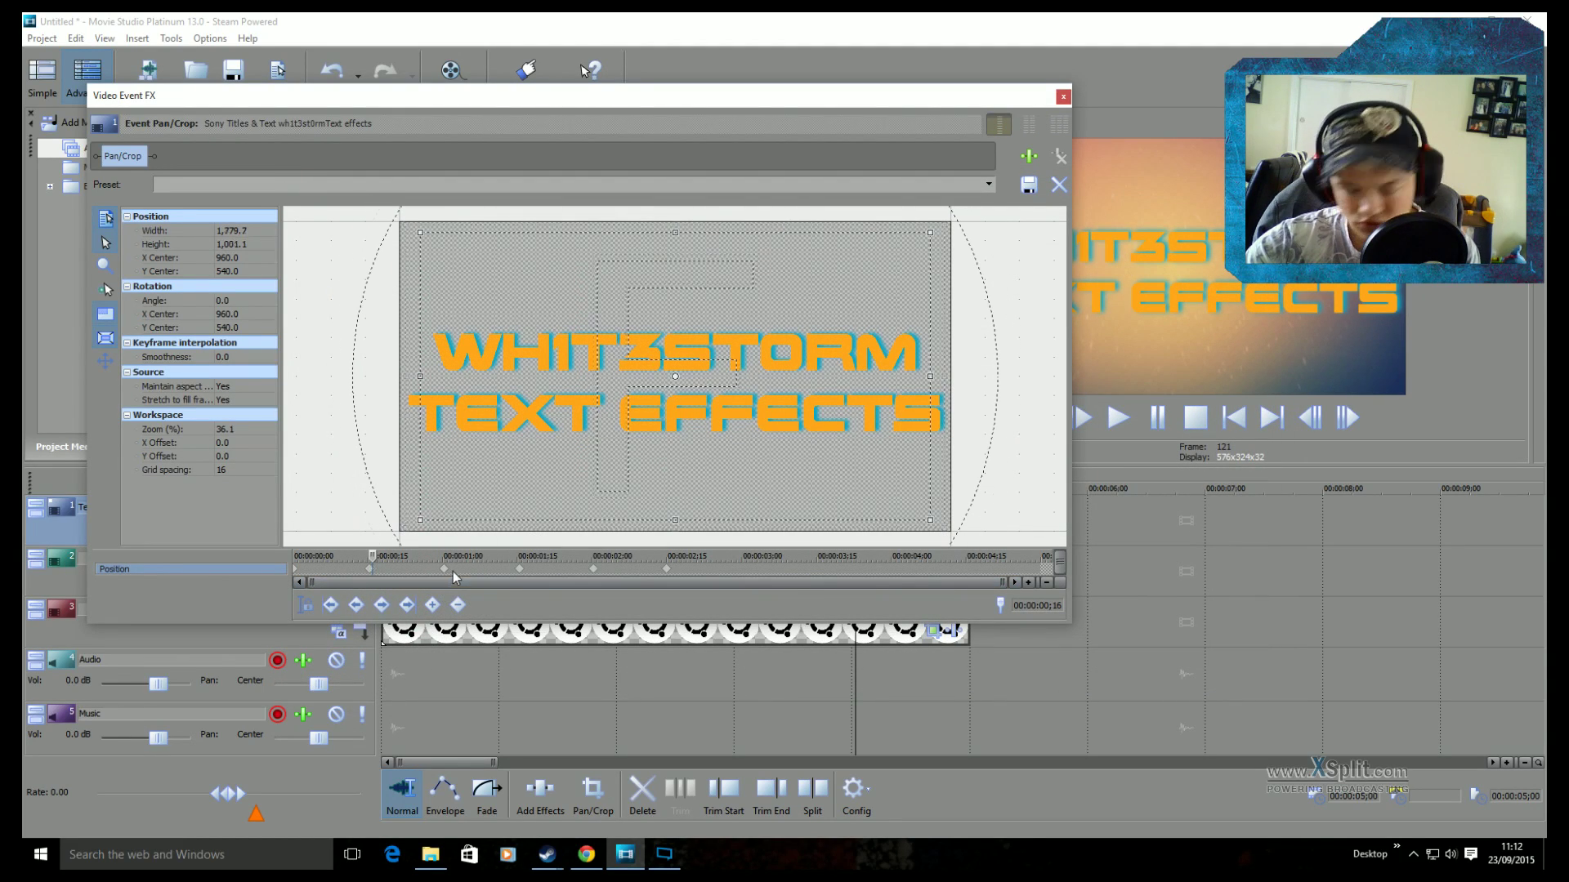
click(368, 555)
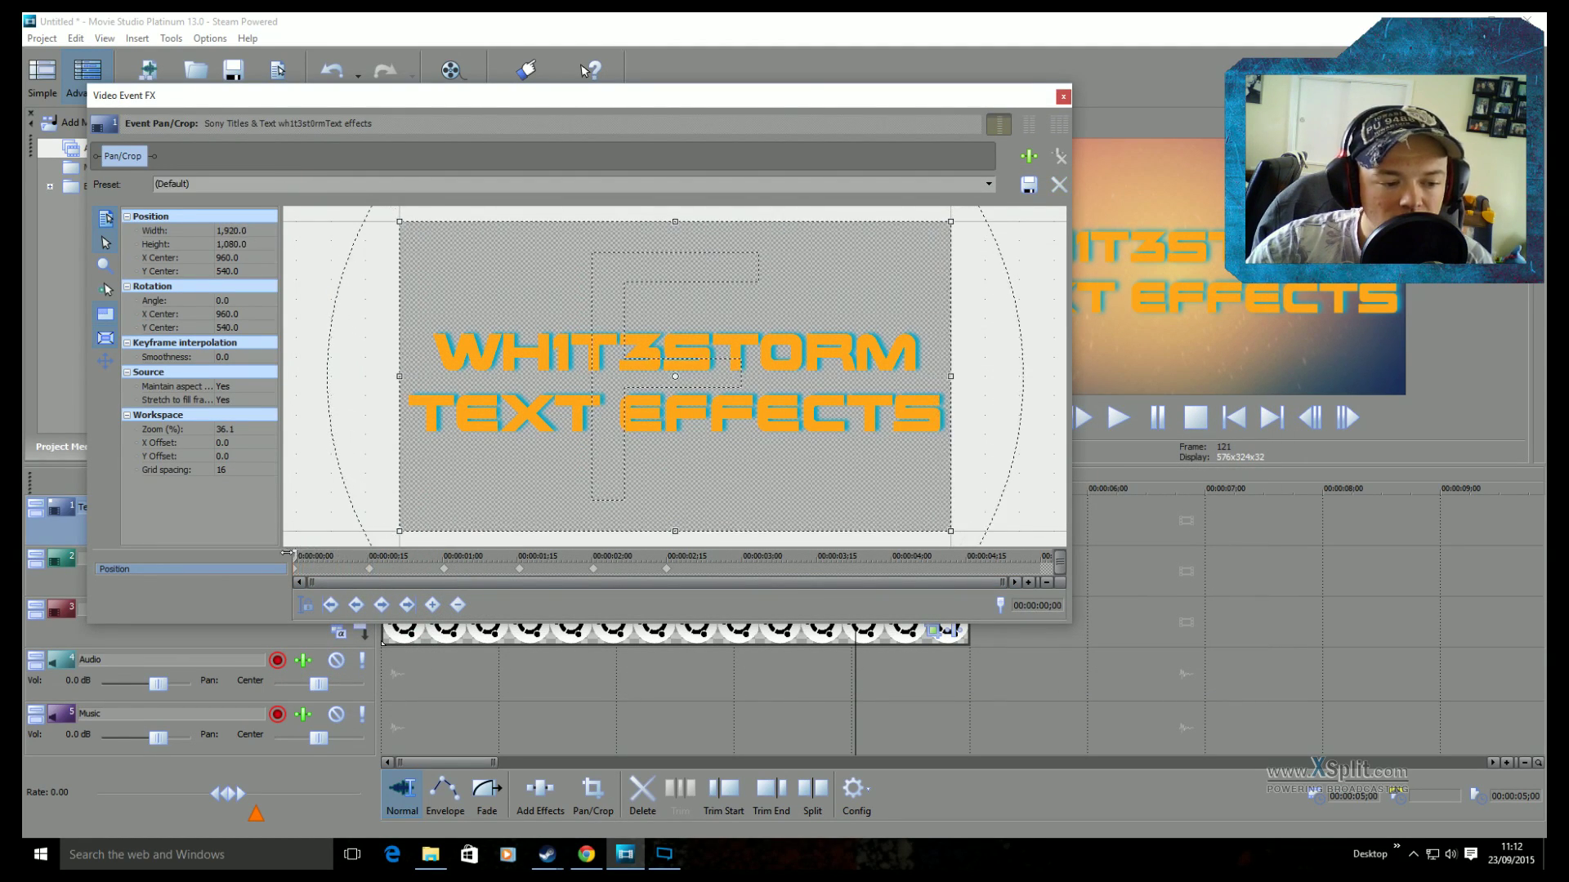
drag(368, 555, 319, 557)
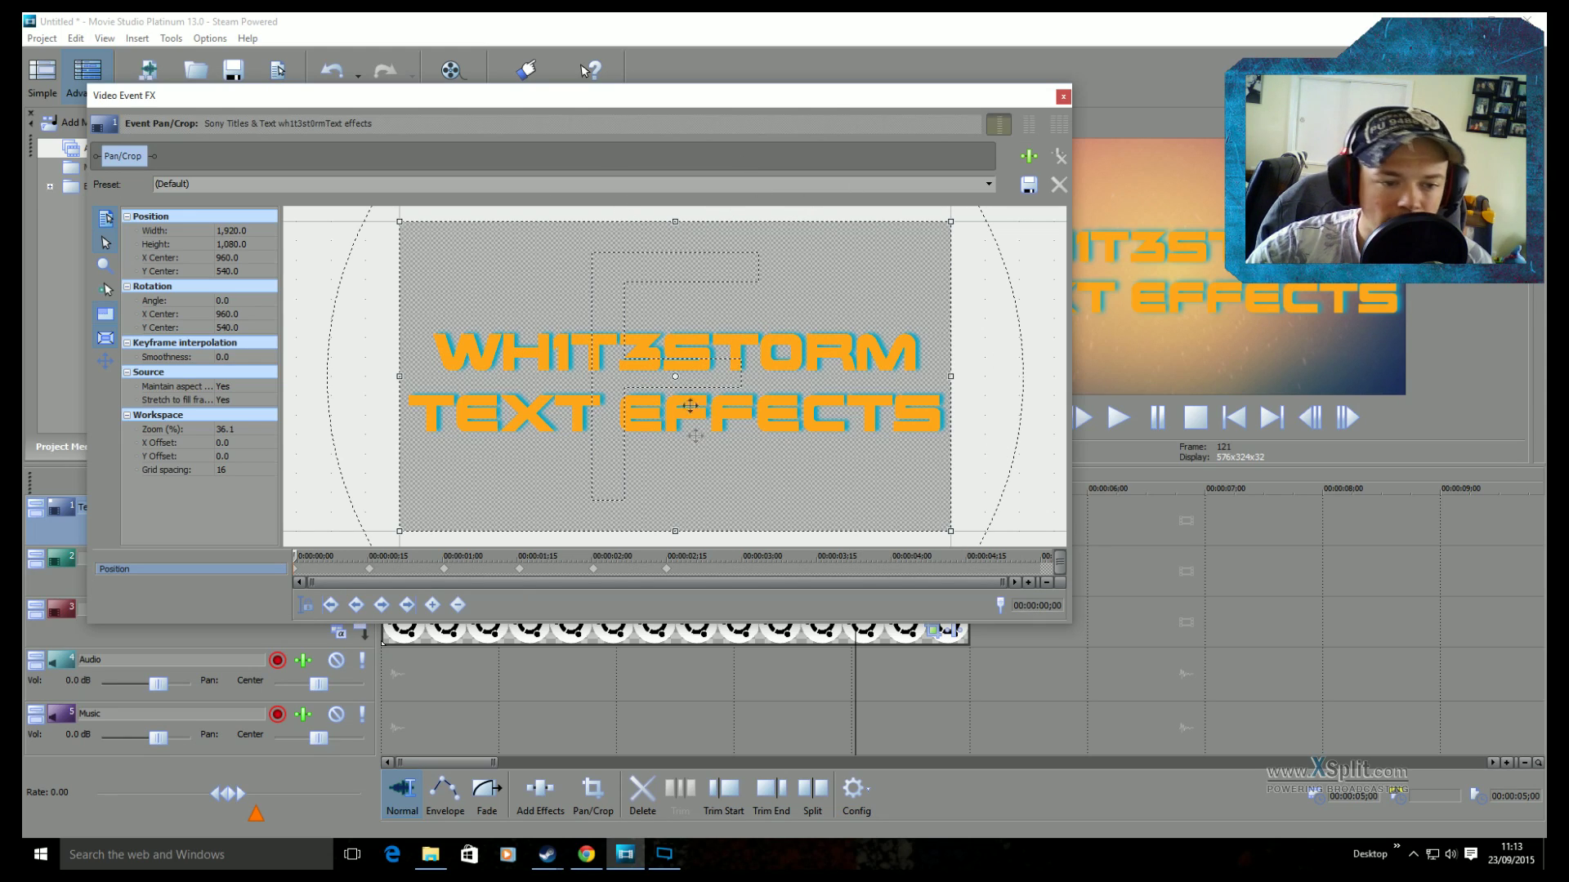
click(1063, 97)
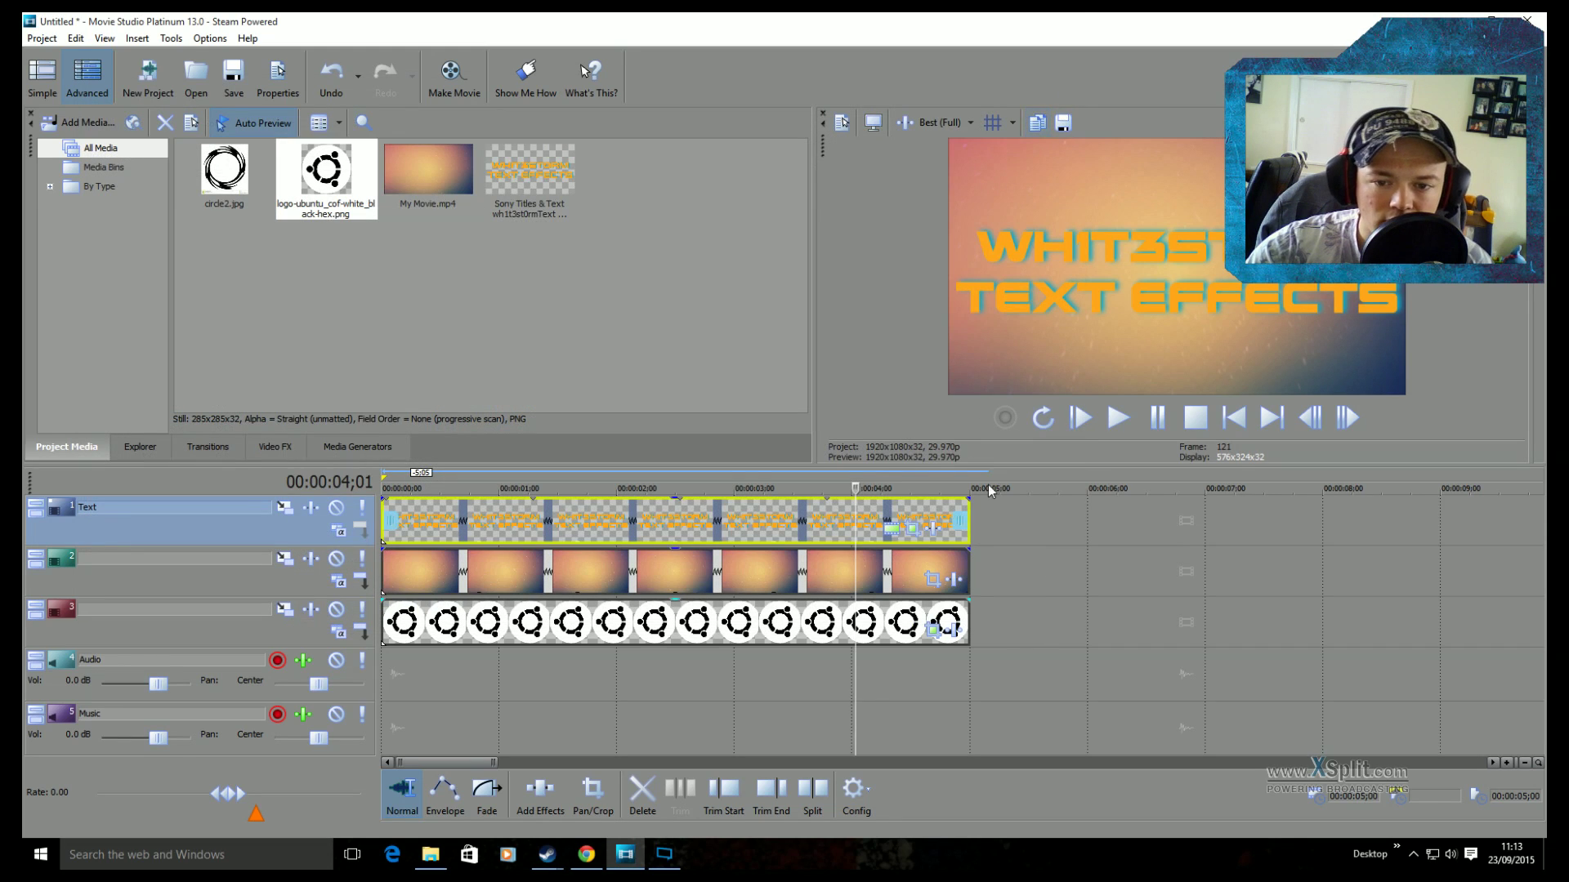
key(space)
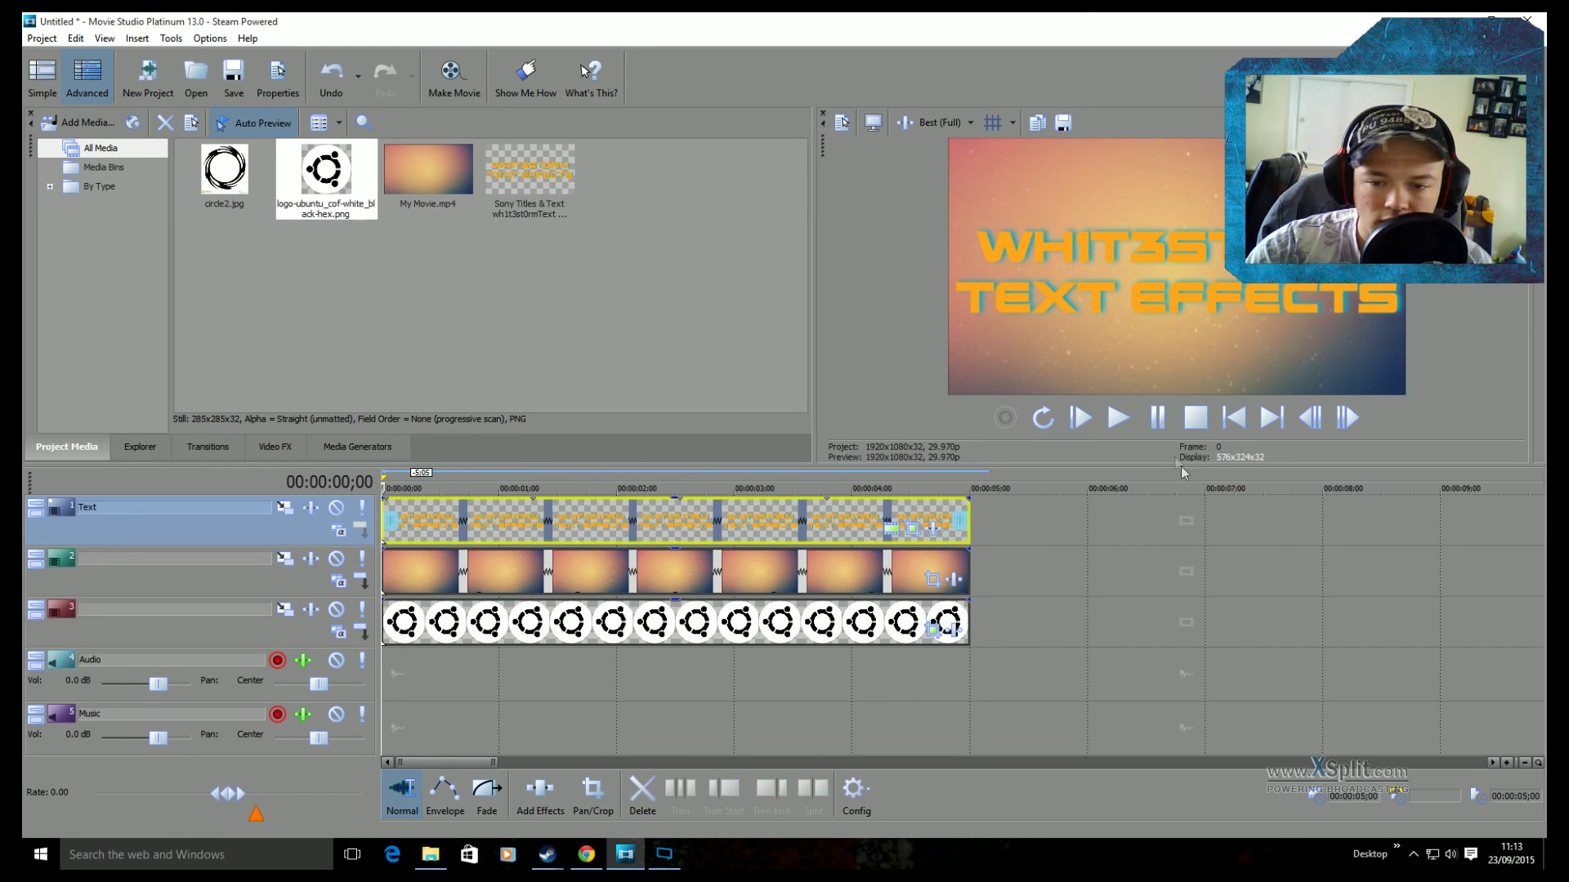
click(1130, 433)
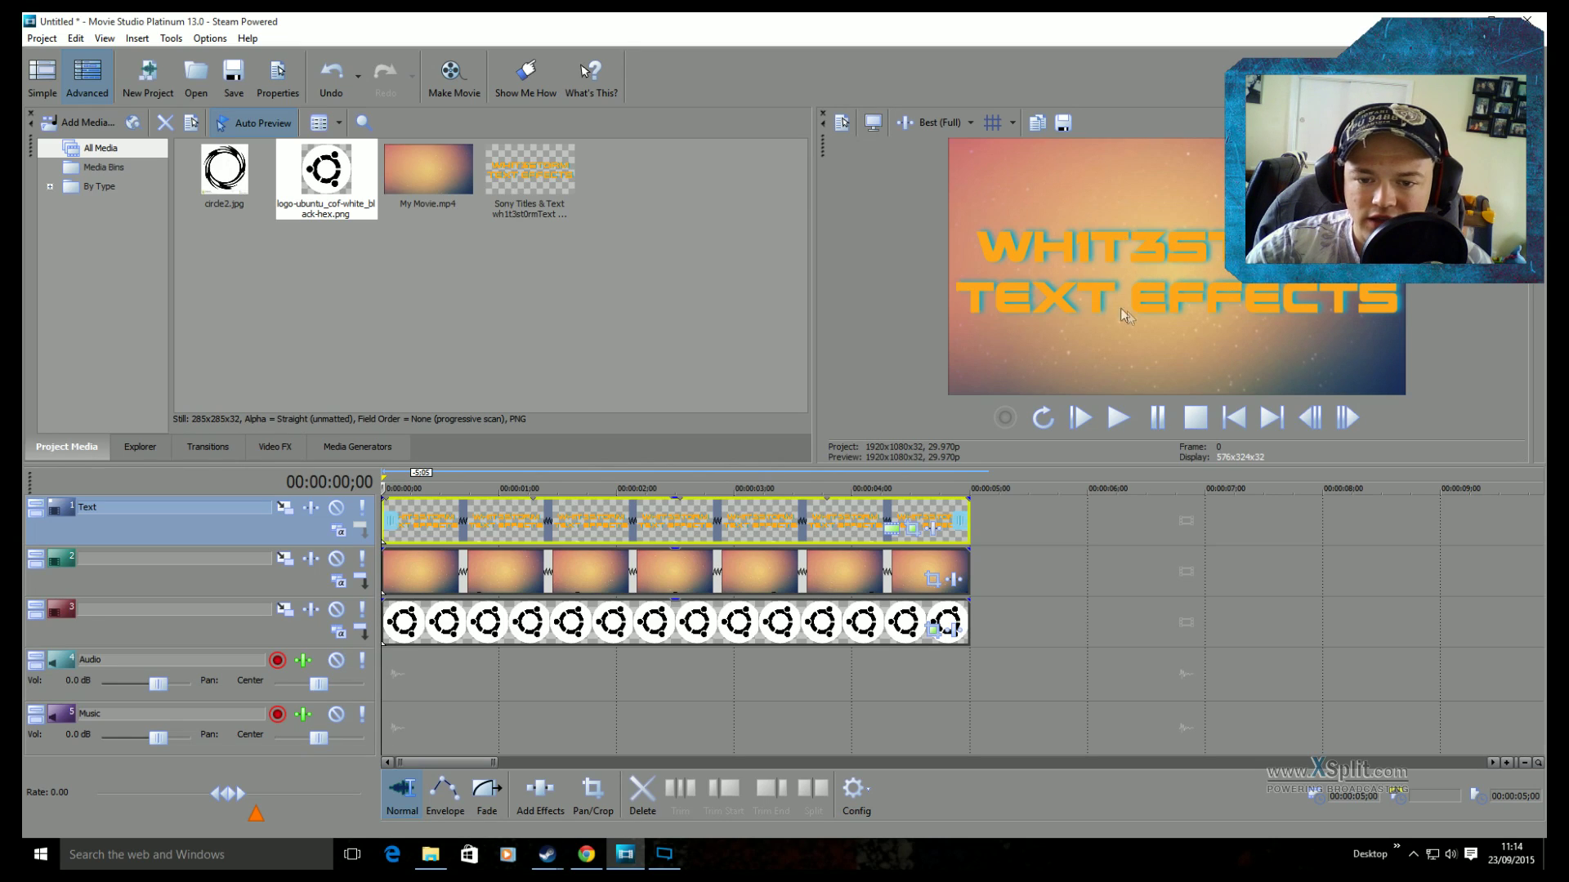
click(513, 531)
Step: Open the title's generated-media text settings and scroll to the shadow options
right_click(559, 527)
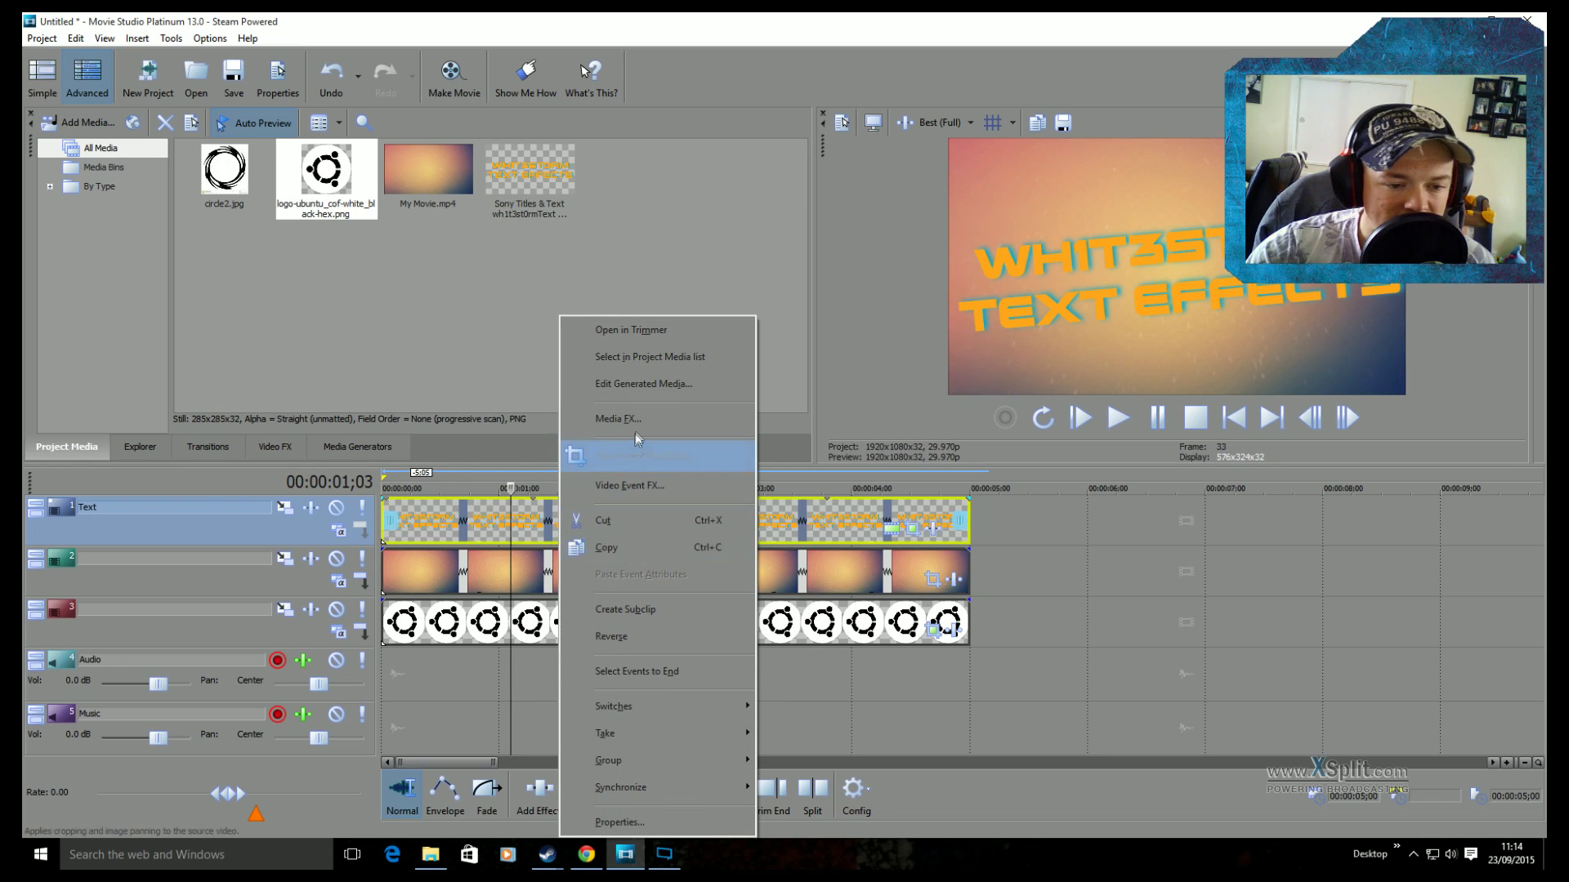
click(657, 393)
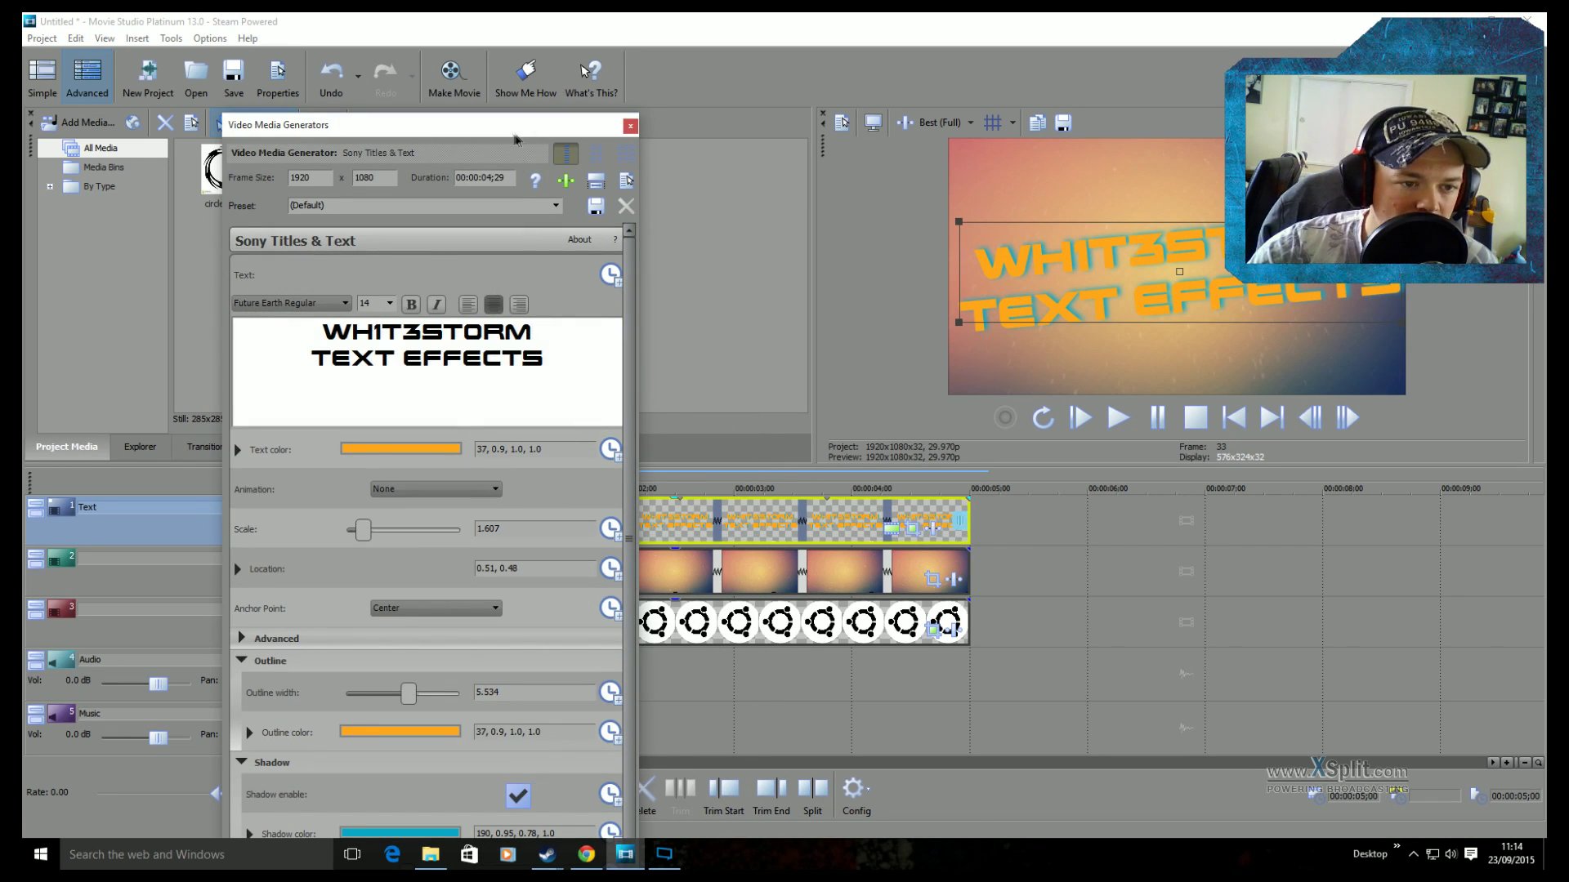
drag(515, 137, 646, 60)
scroll(646, 670, down, 1)
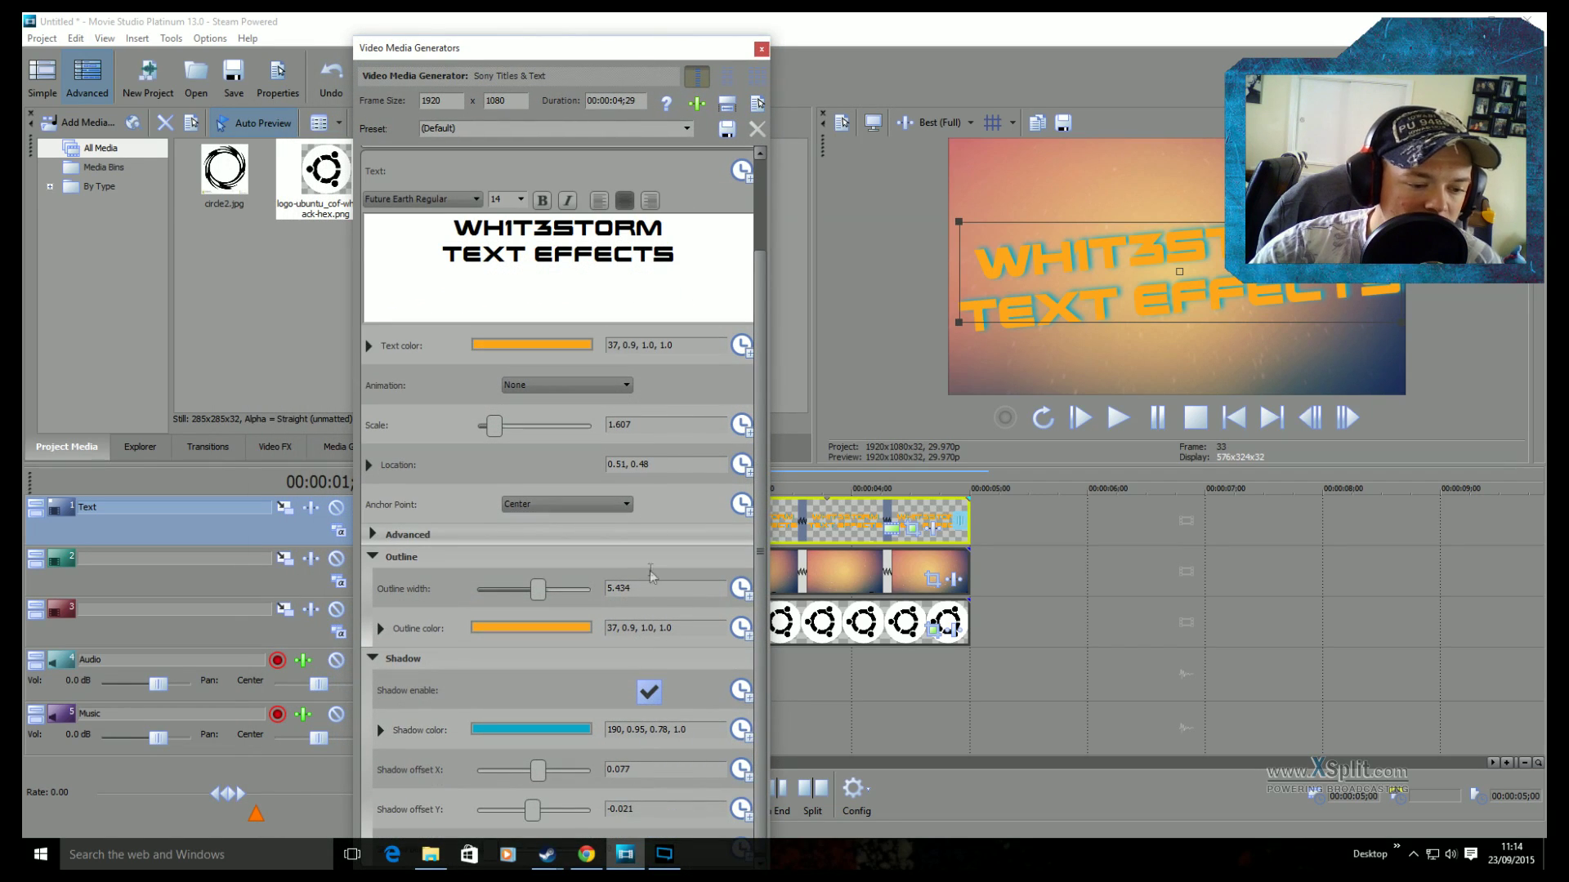
Step: Change the shadow colour to dark red (349, 0.94, 0.43, 1.0) and close the settings
click(482, 731)
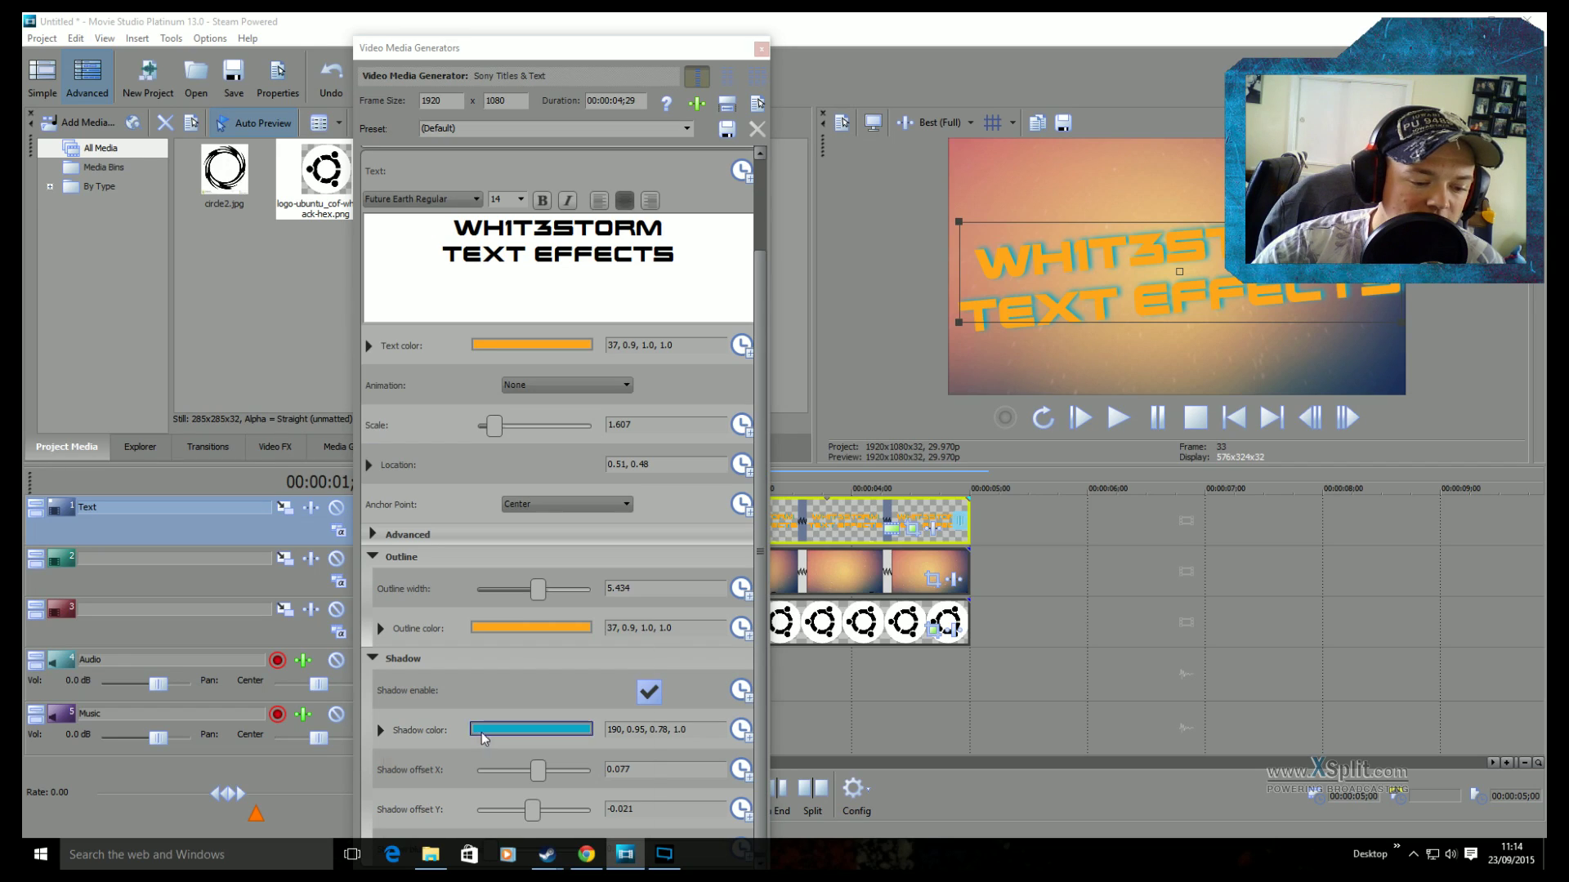
click(482, 694)
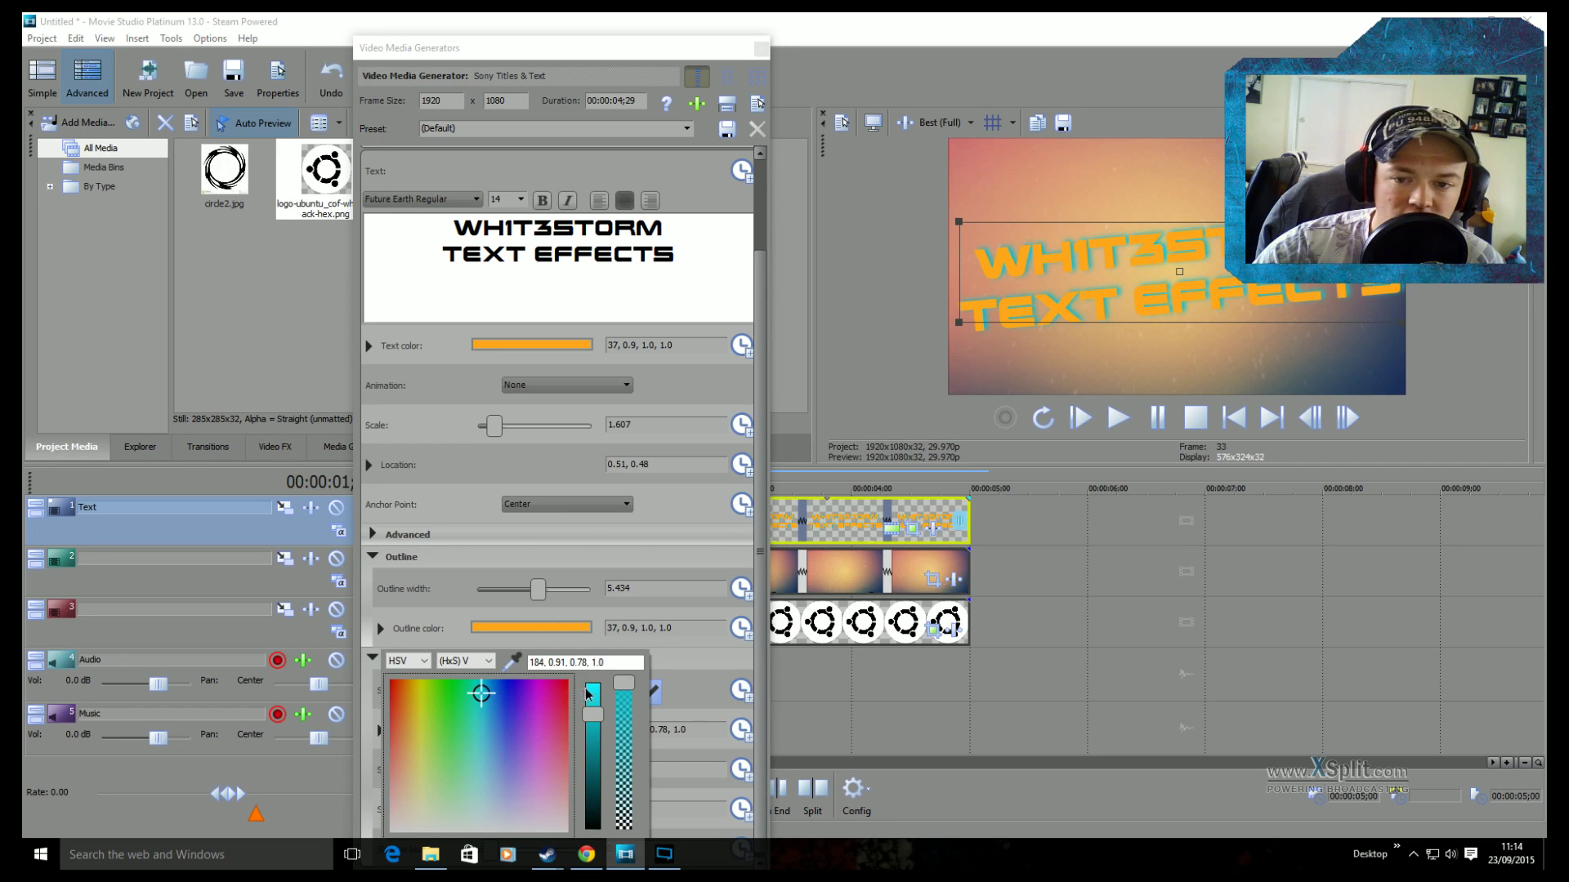
drag(482, 694, 570, 690)
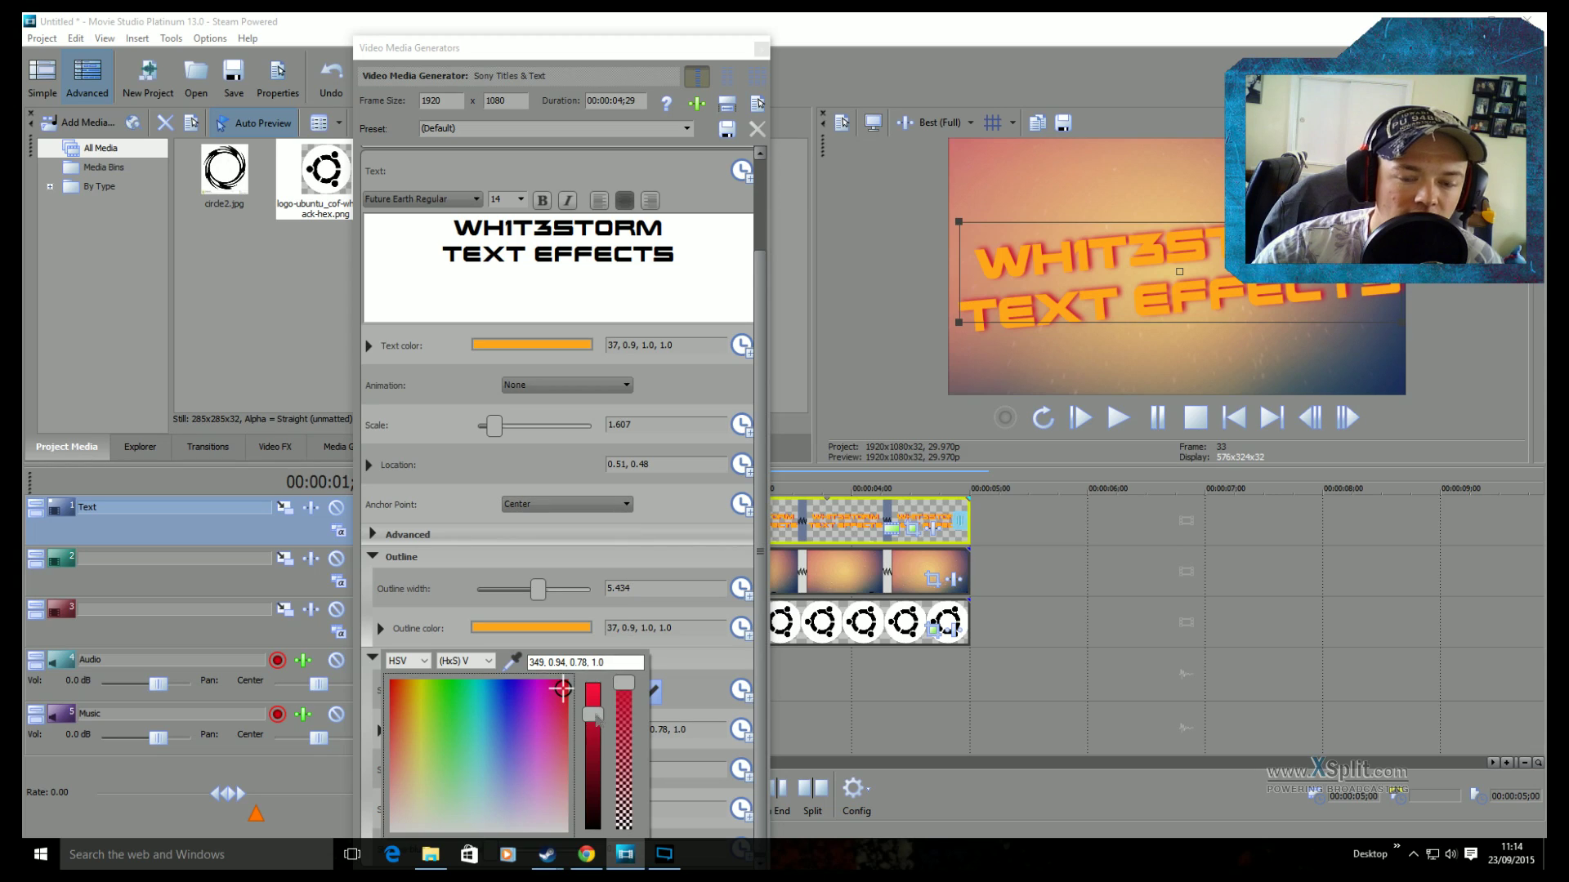
drag(595, 718, 595, 766)
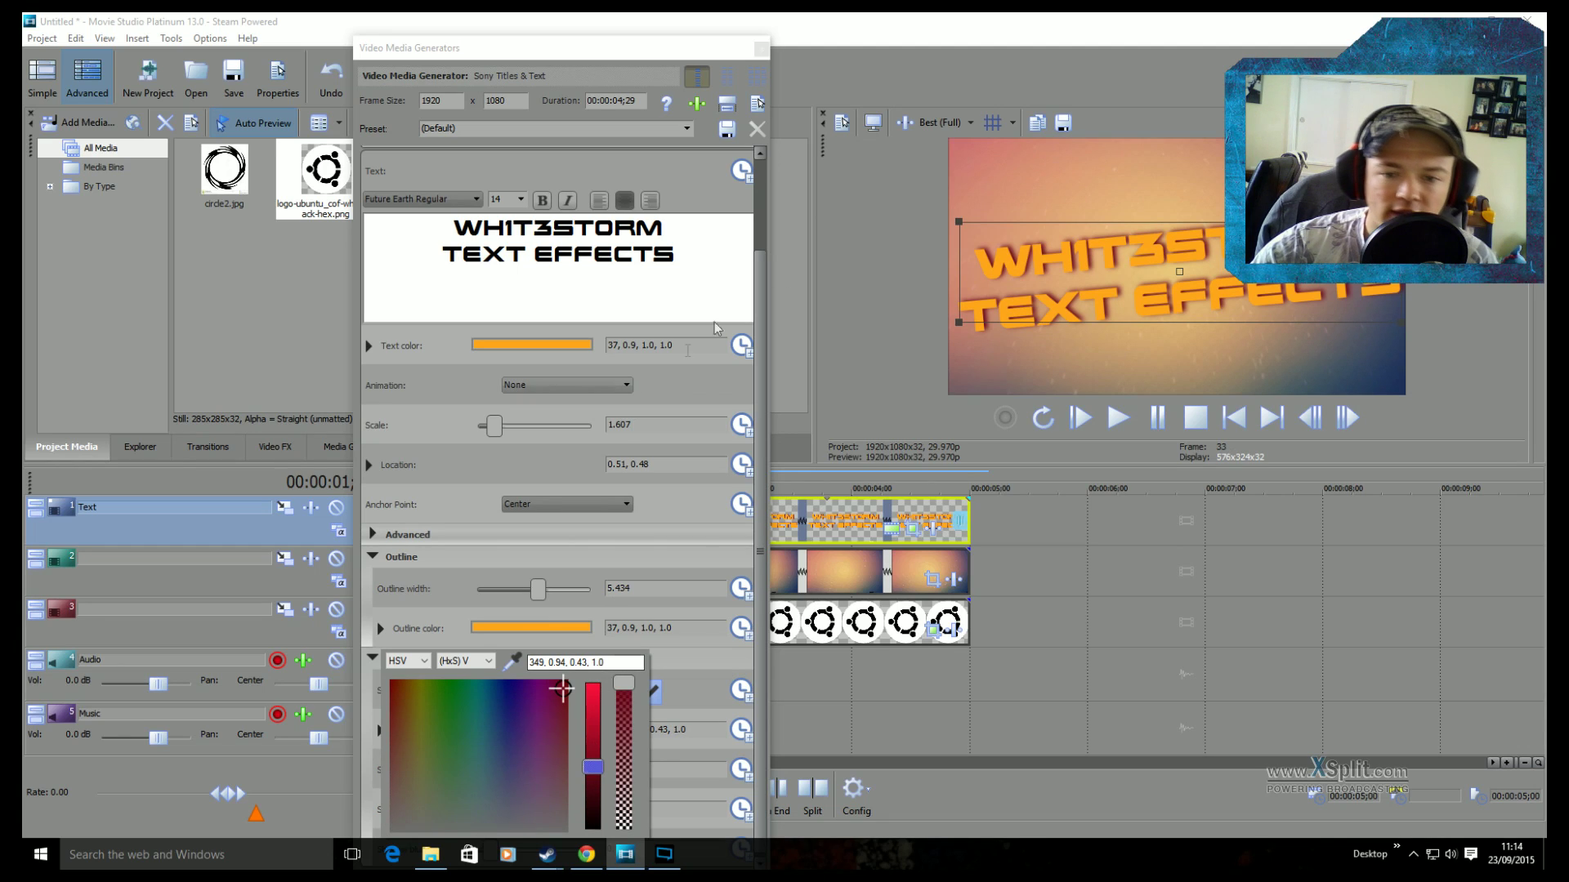
click(760, 50)
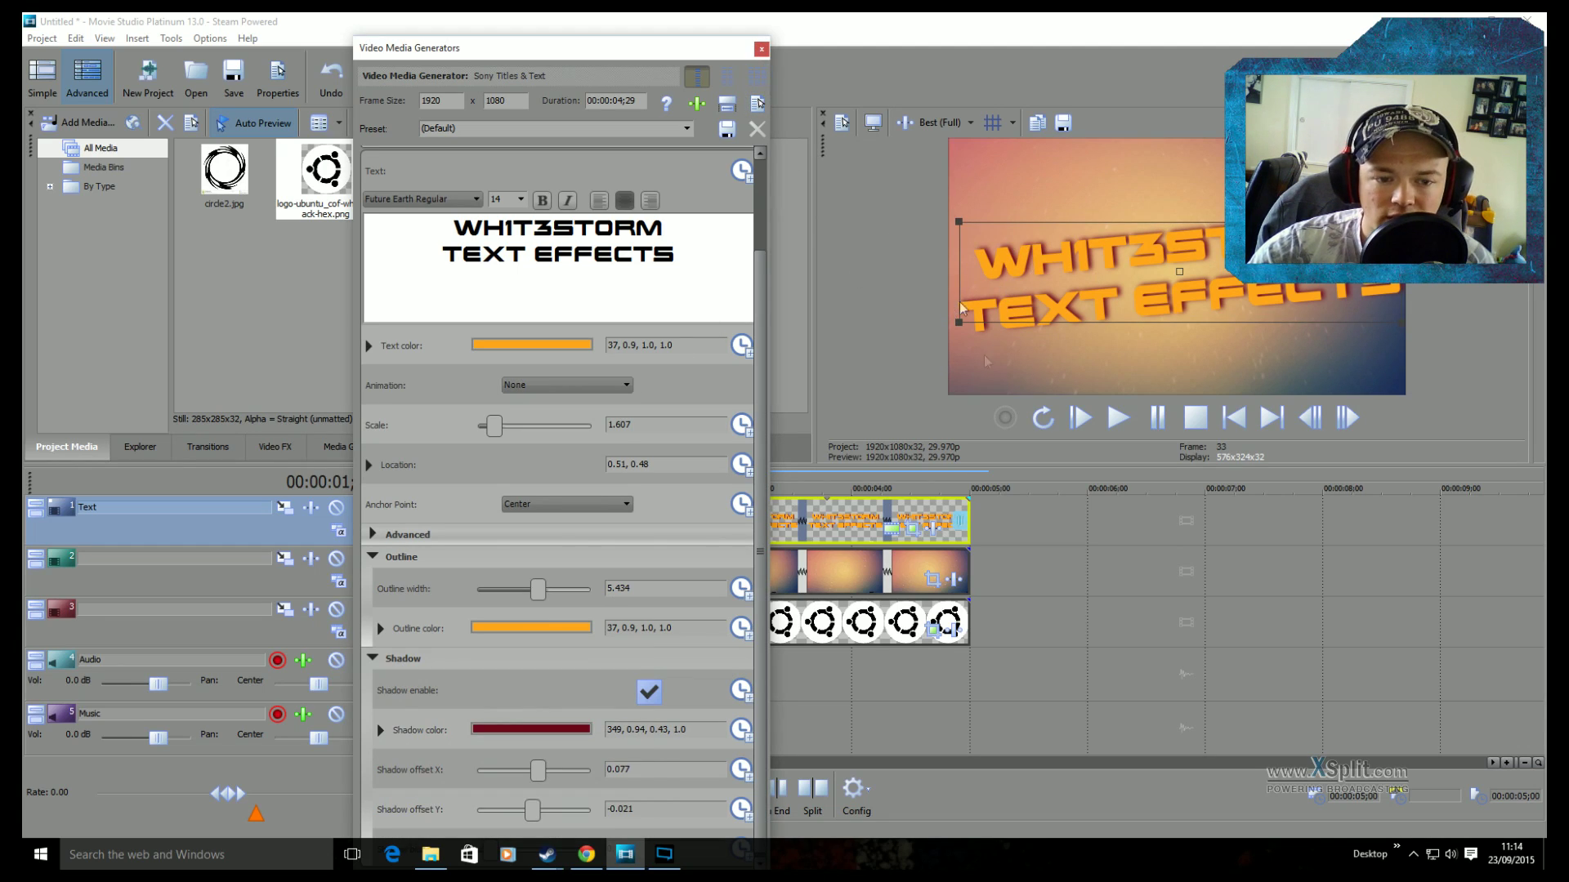
click(760, 49)
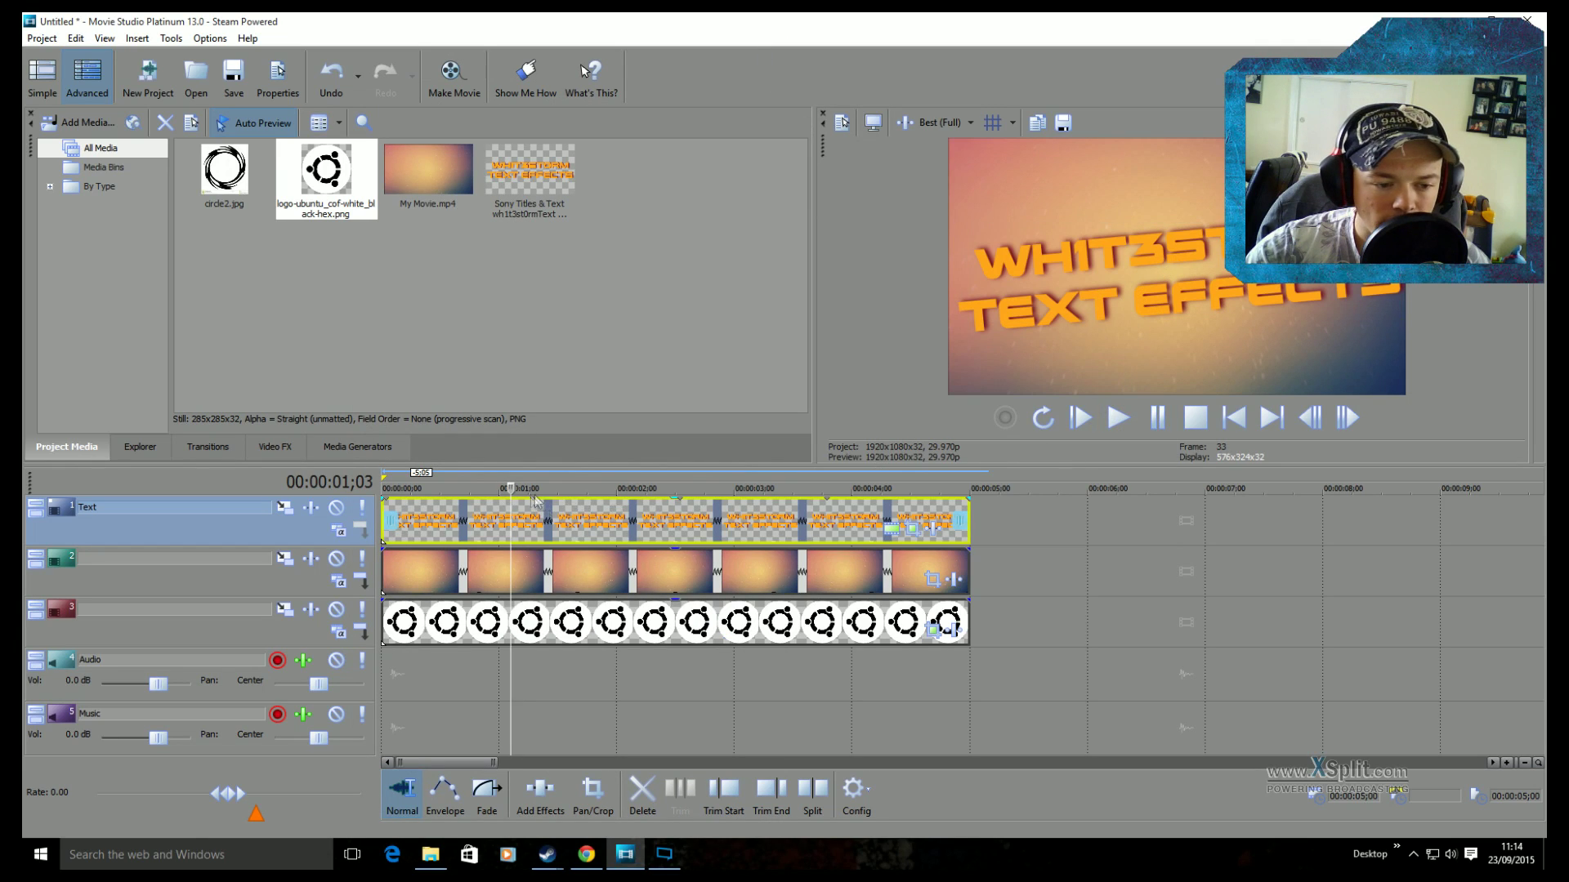
key(space)
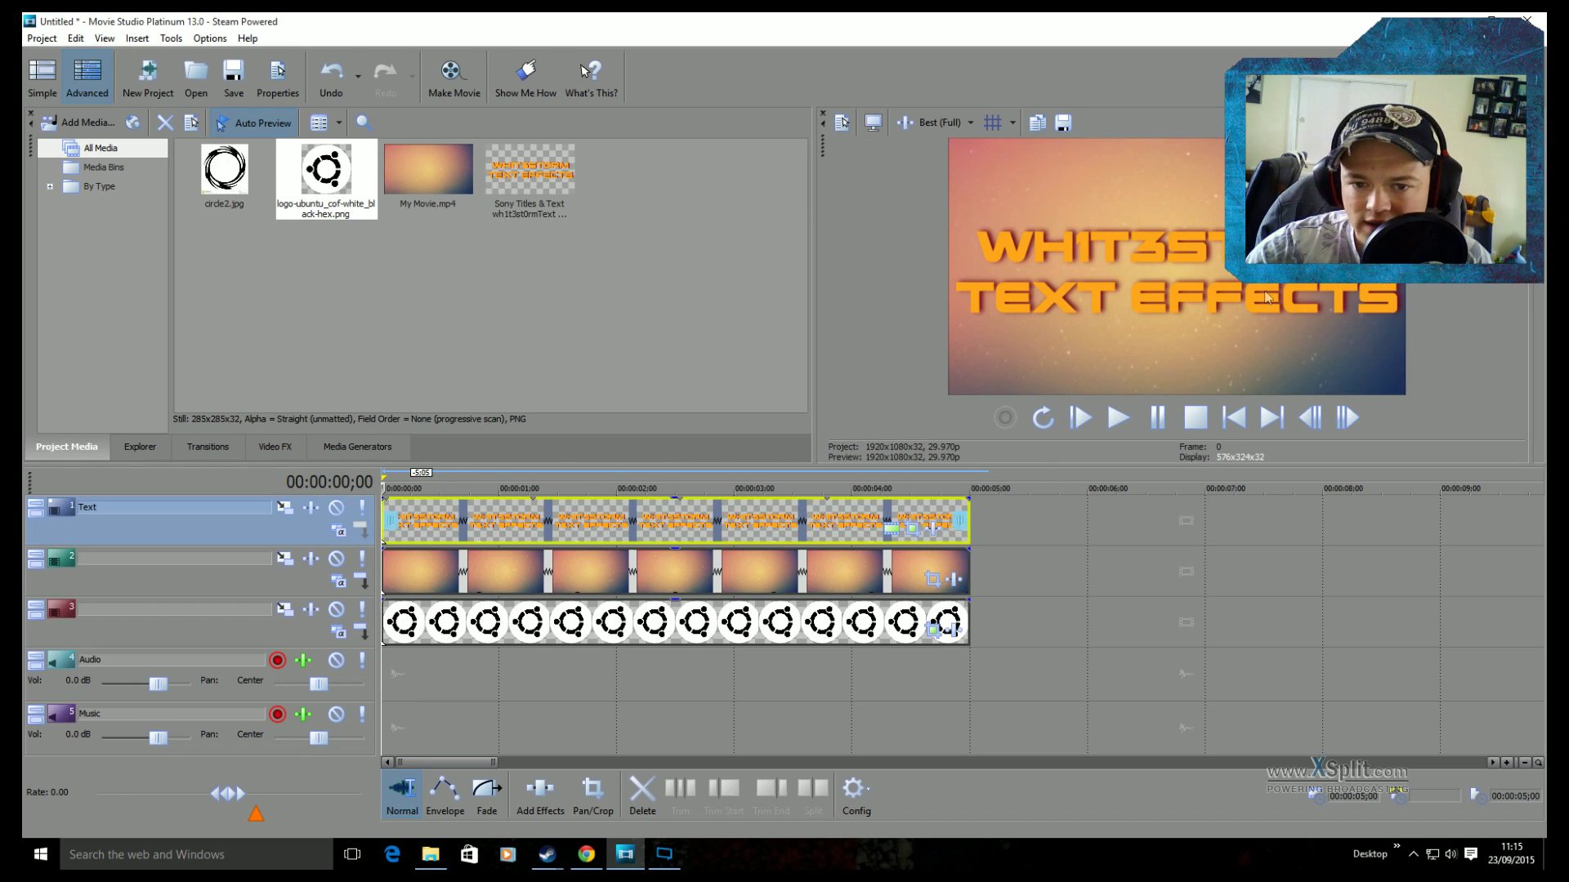
click(343, 638)
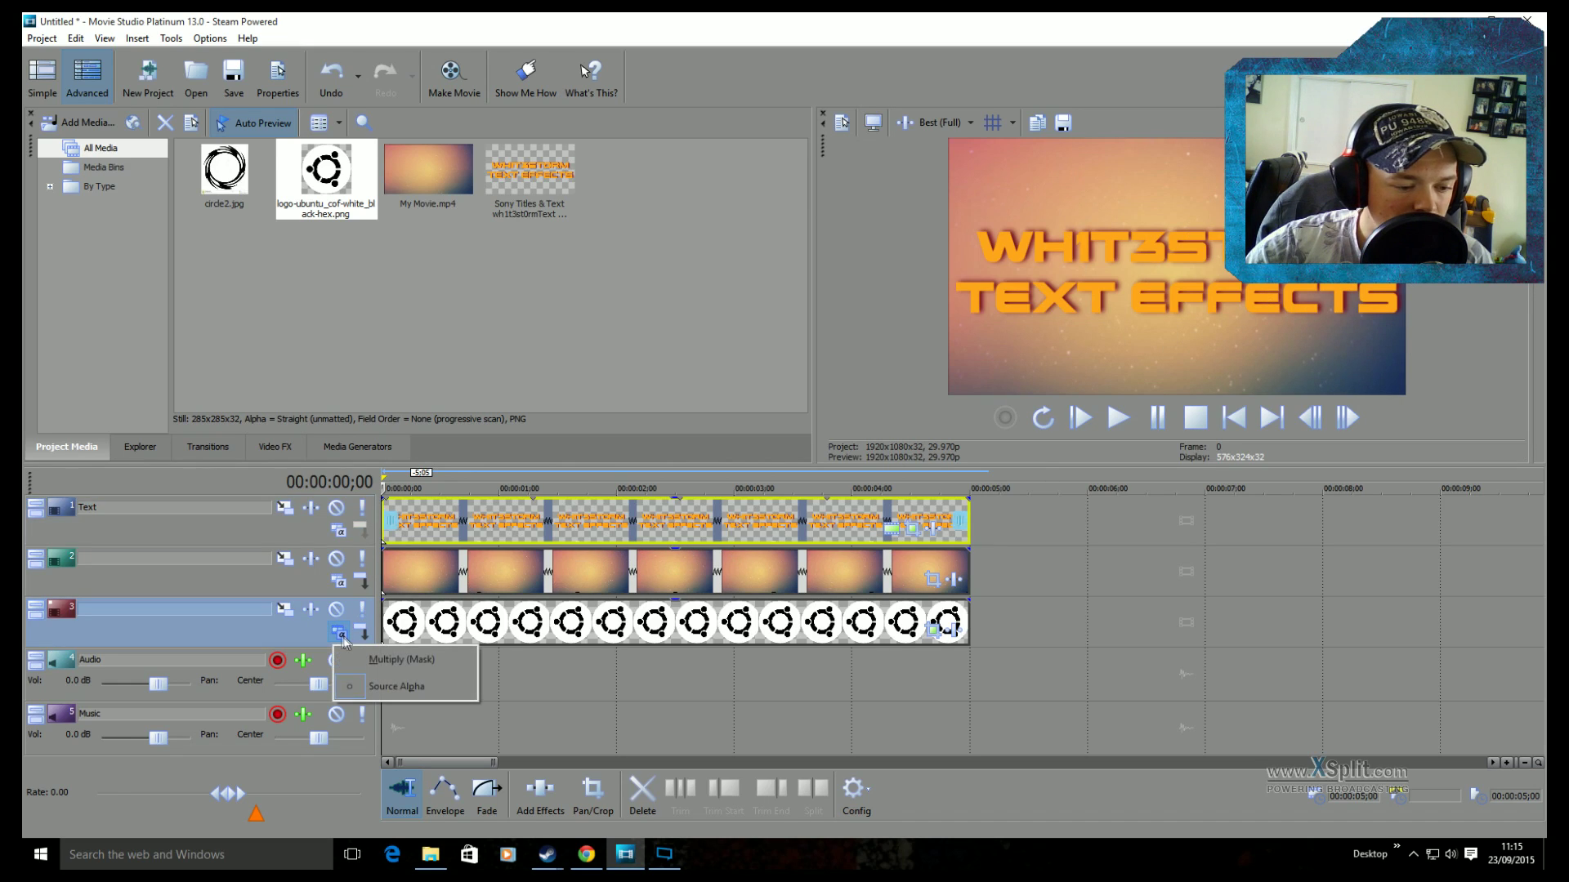
click(338, 586)
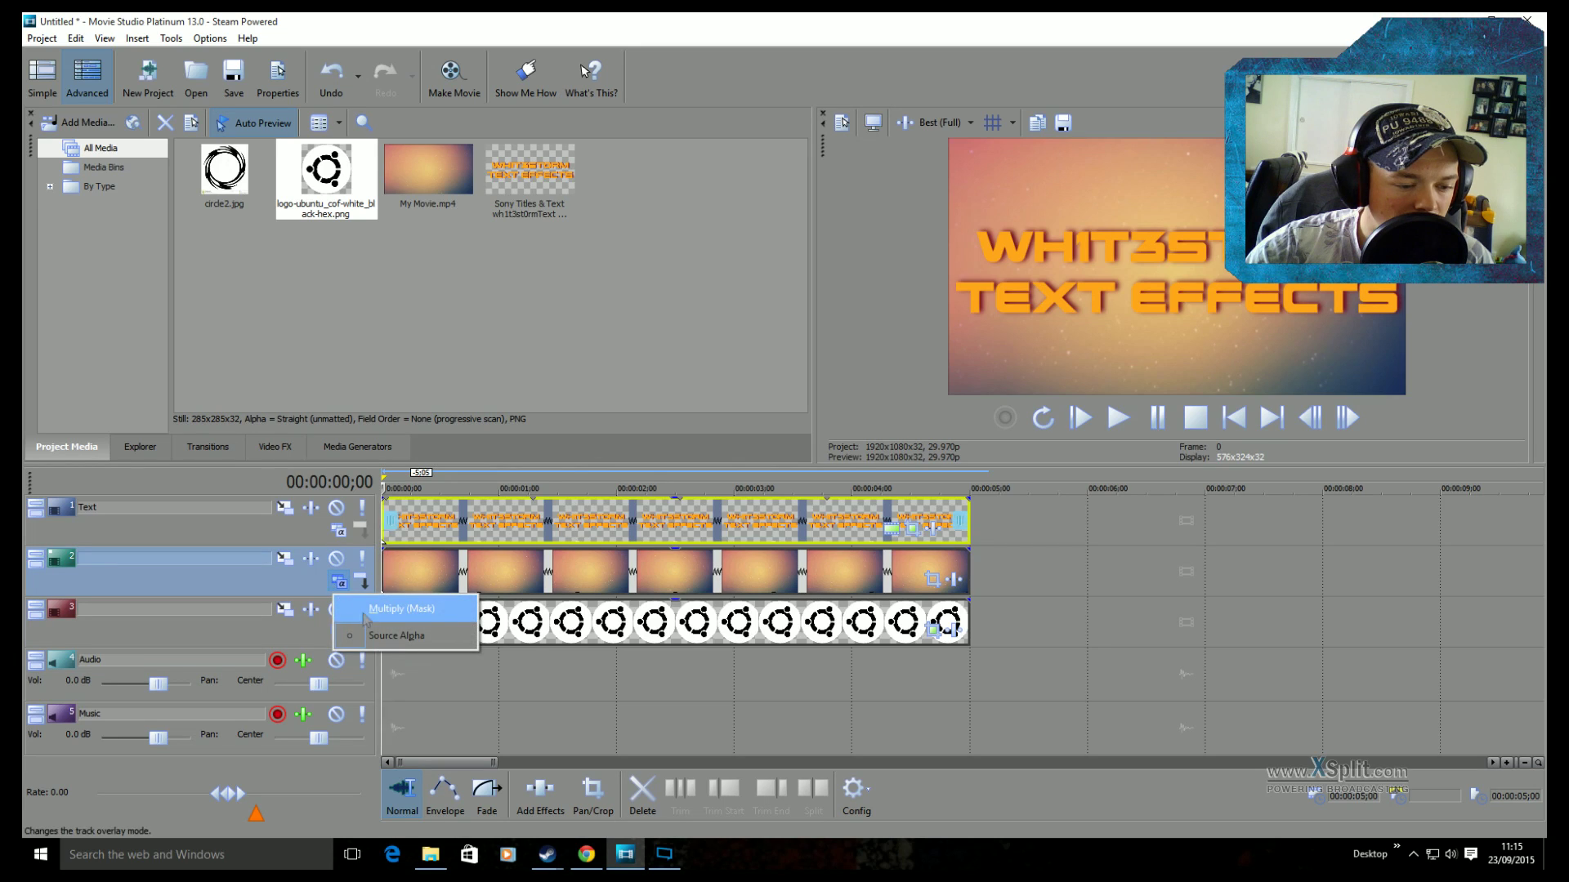
click(401, 608)
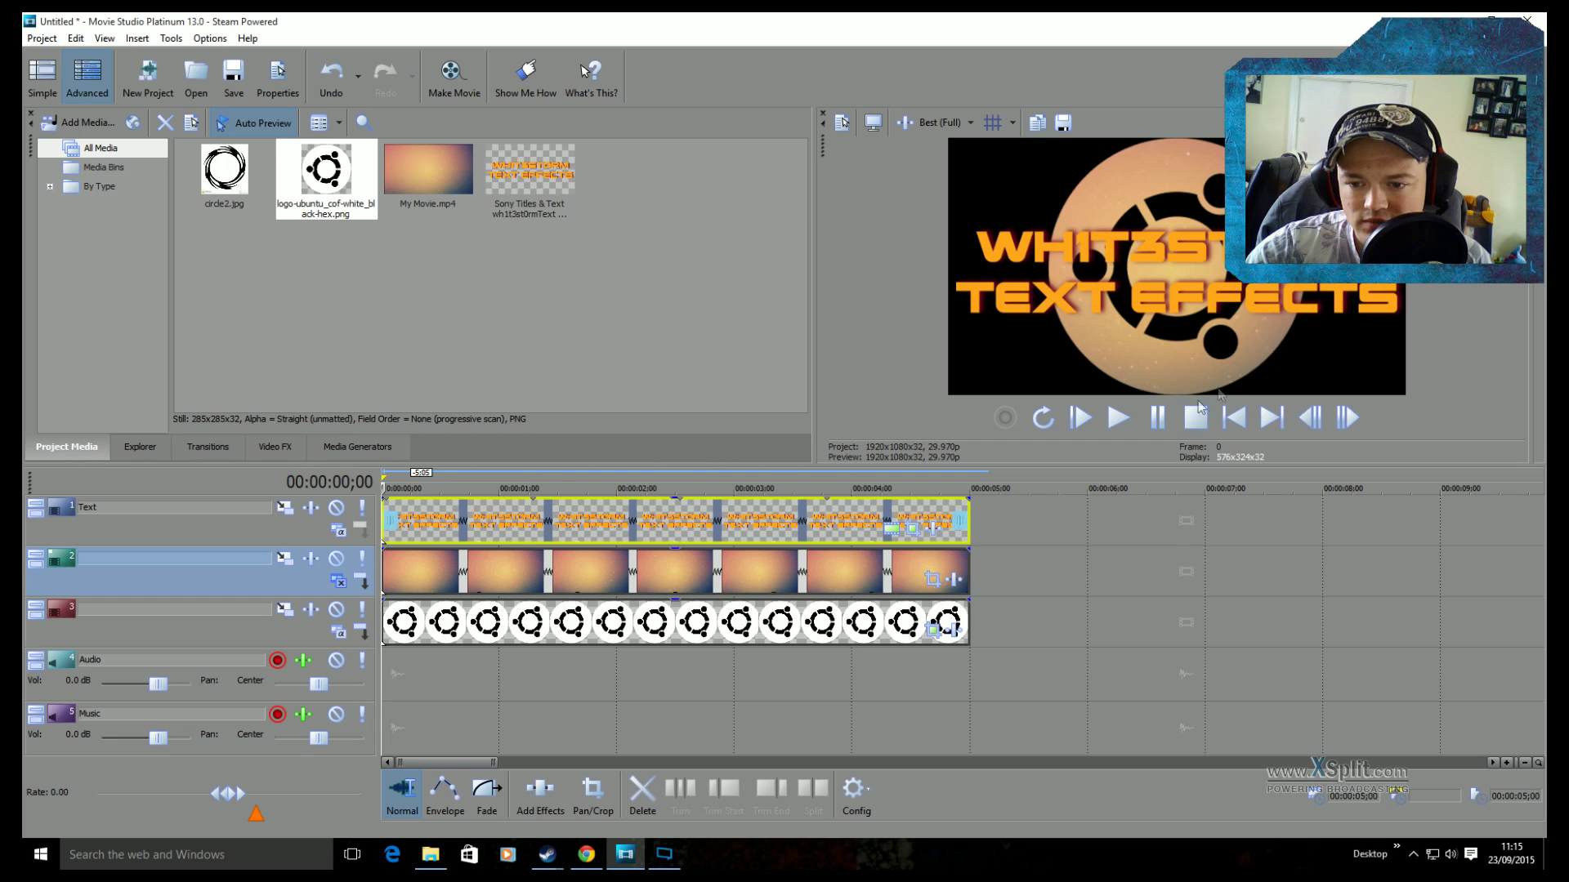
click(872, 123)
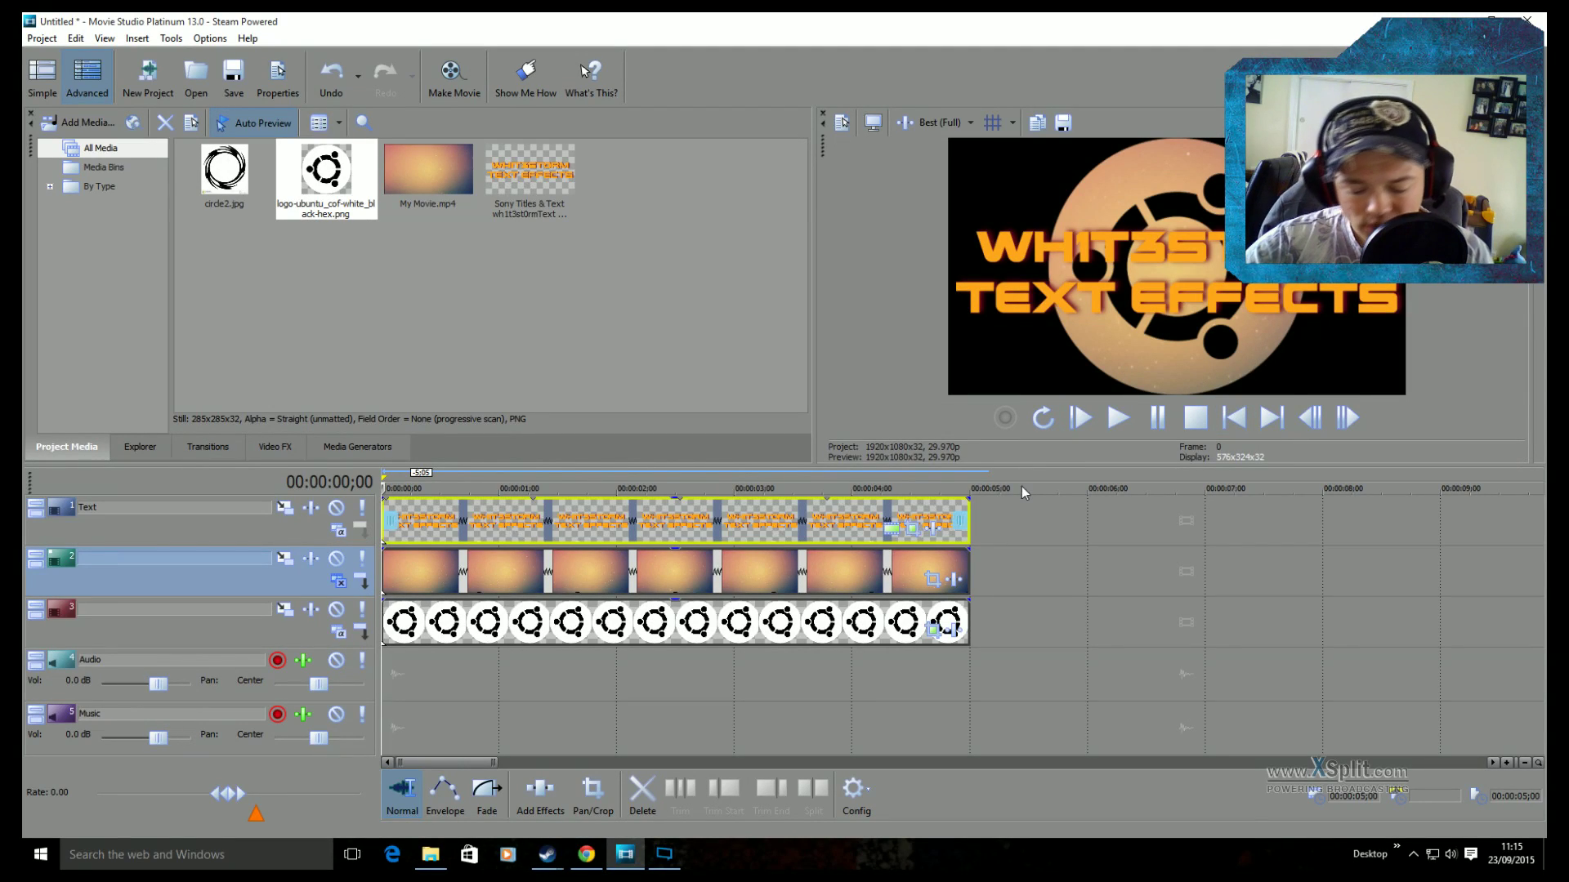
click(340, 630)
click(338, 581)
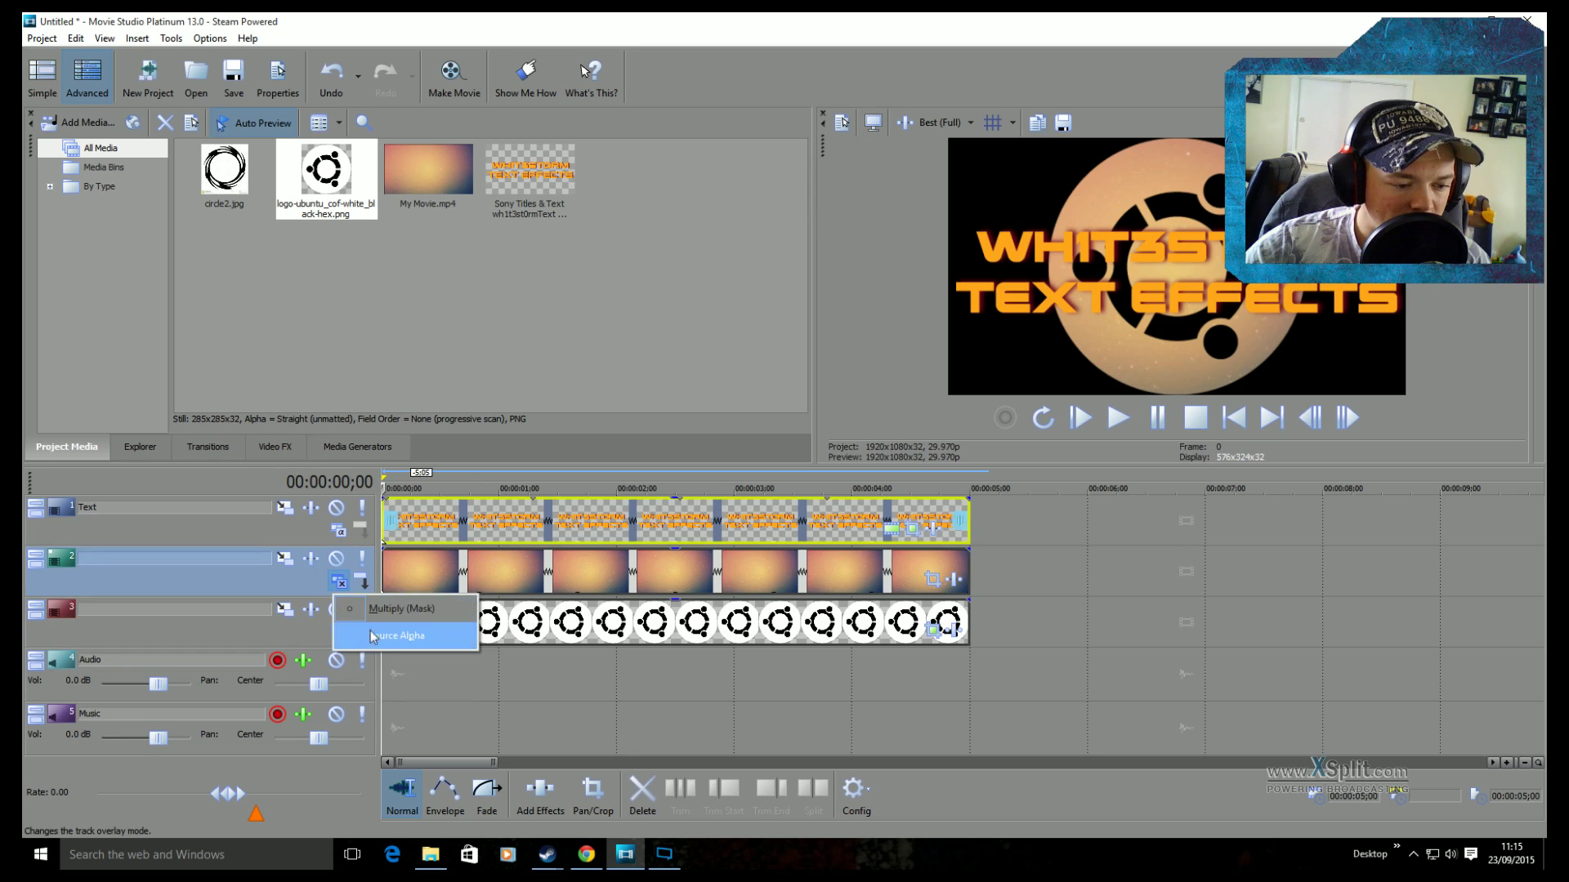
click(396, 635)
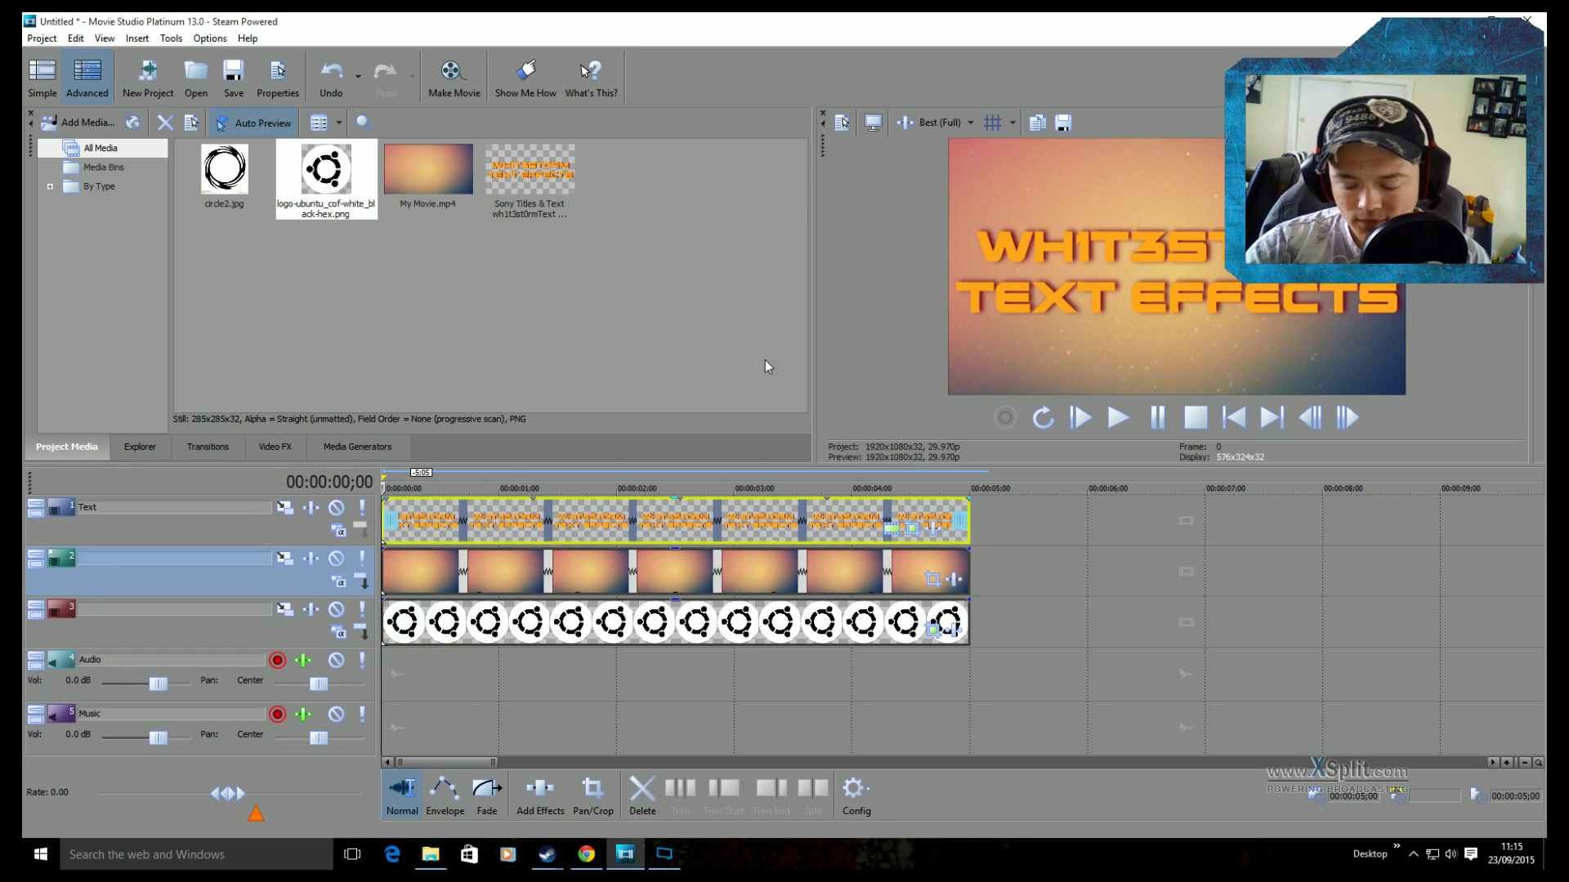